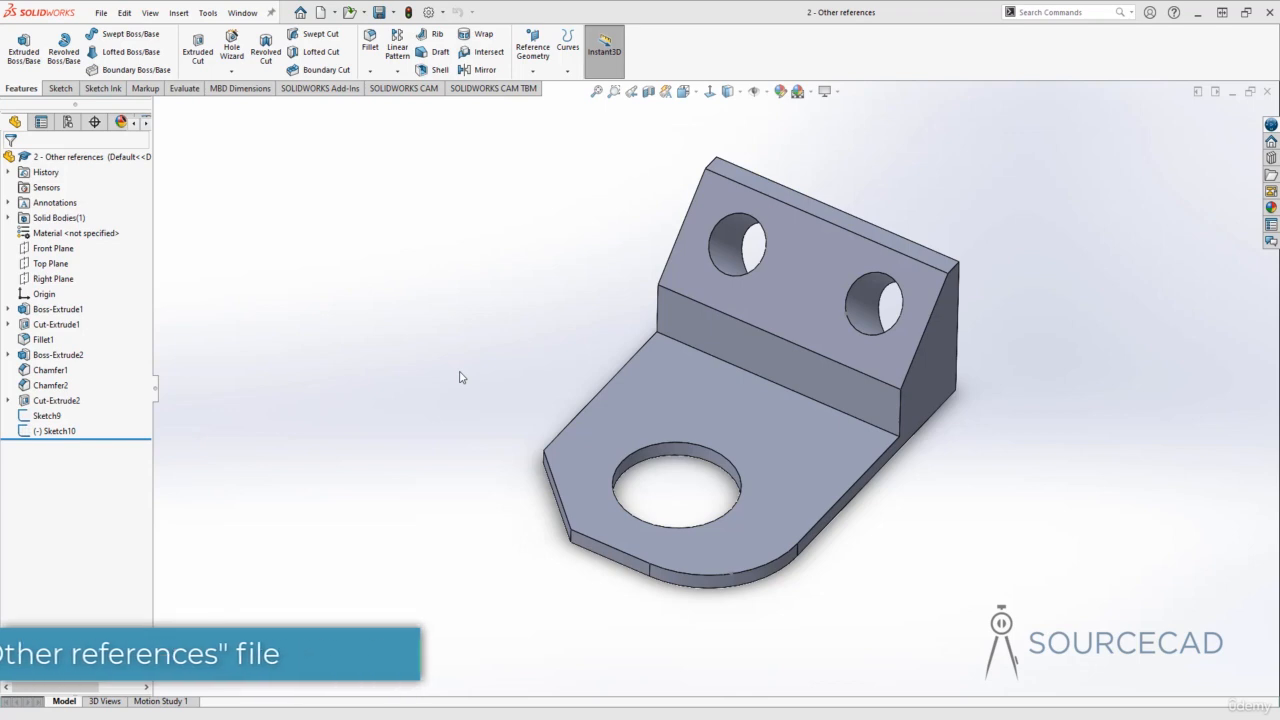
# Show the temporary axes to examine the centre axes of the three holes, and hide them again
pyautogui.click(531, 72)
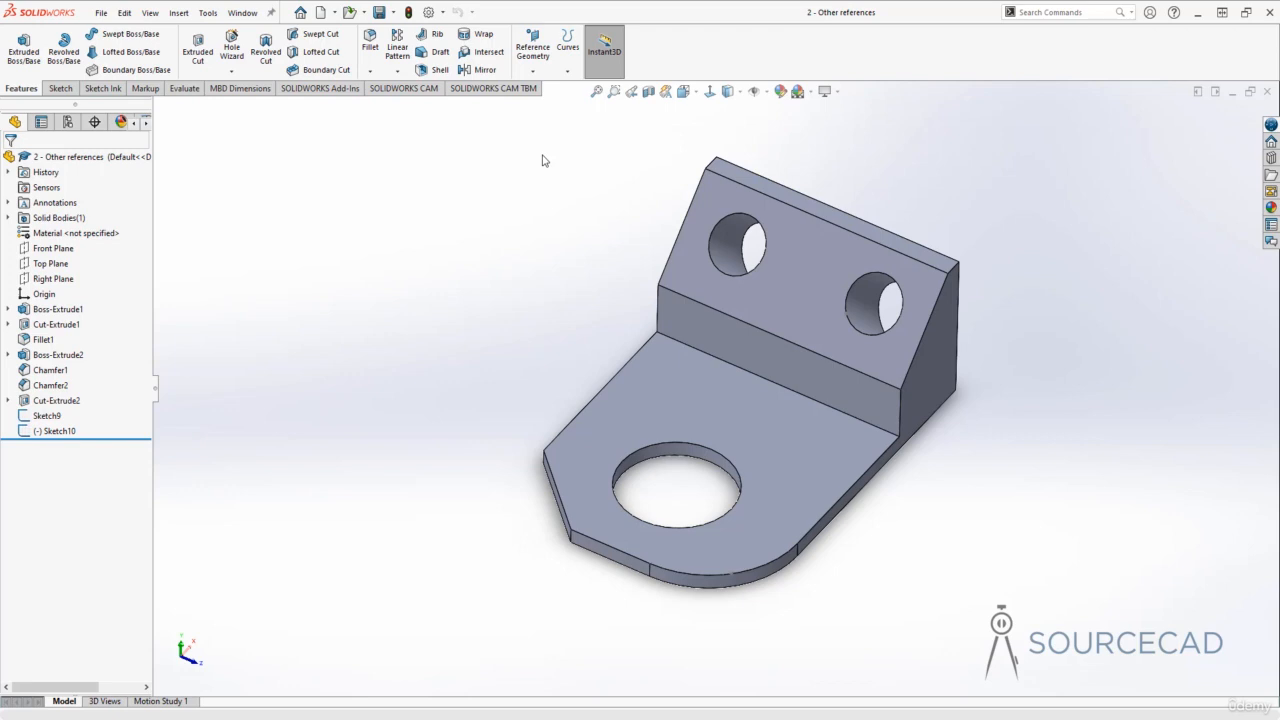
pyautogui.click(768, 92)
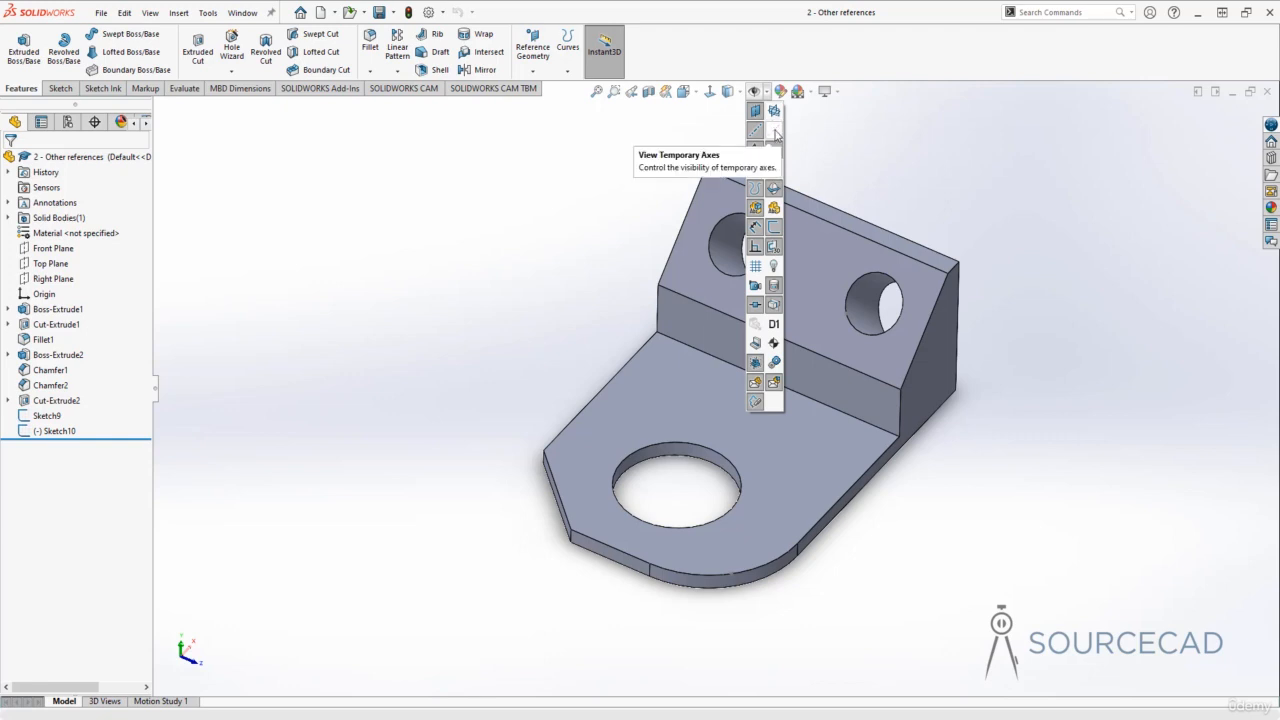
pyautogui.click(775, 133)
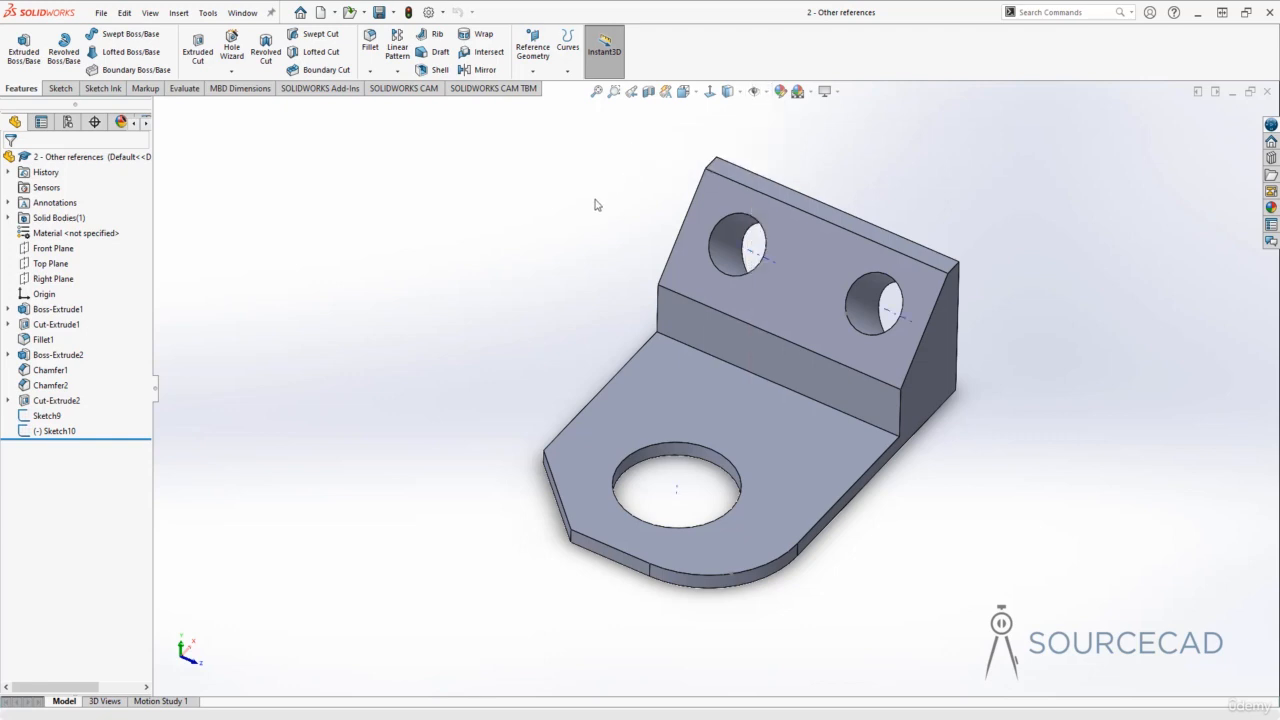
pyautogui.moveTo(646, 486); pyautogui.dragTo(668, 512, button='middle')
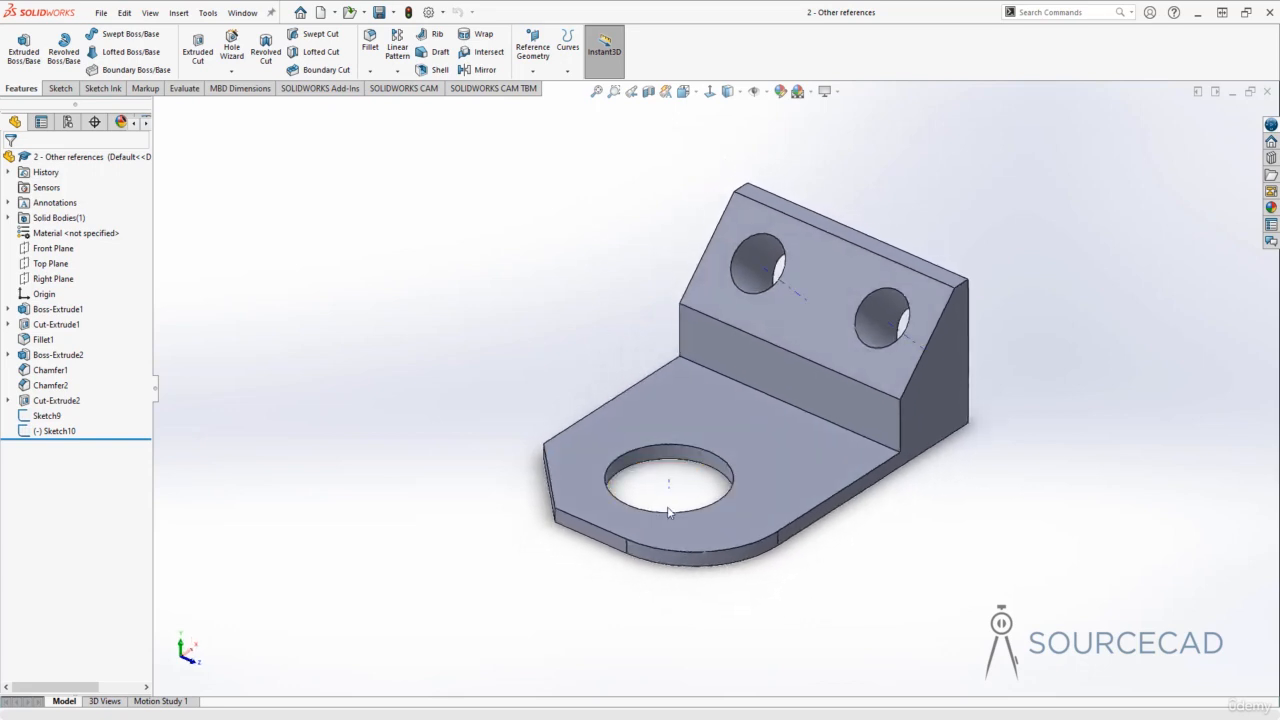
pyautogui.click(772, 280)
pyautogui.moveTo(614, 337)
pyautogui.mouseDown(button='middle')
pyautogui.moveTo(620, 403)
pyautogui.moveTo(602, 320)
pyautogui.mouseUp(button='middle')
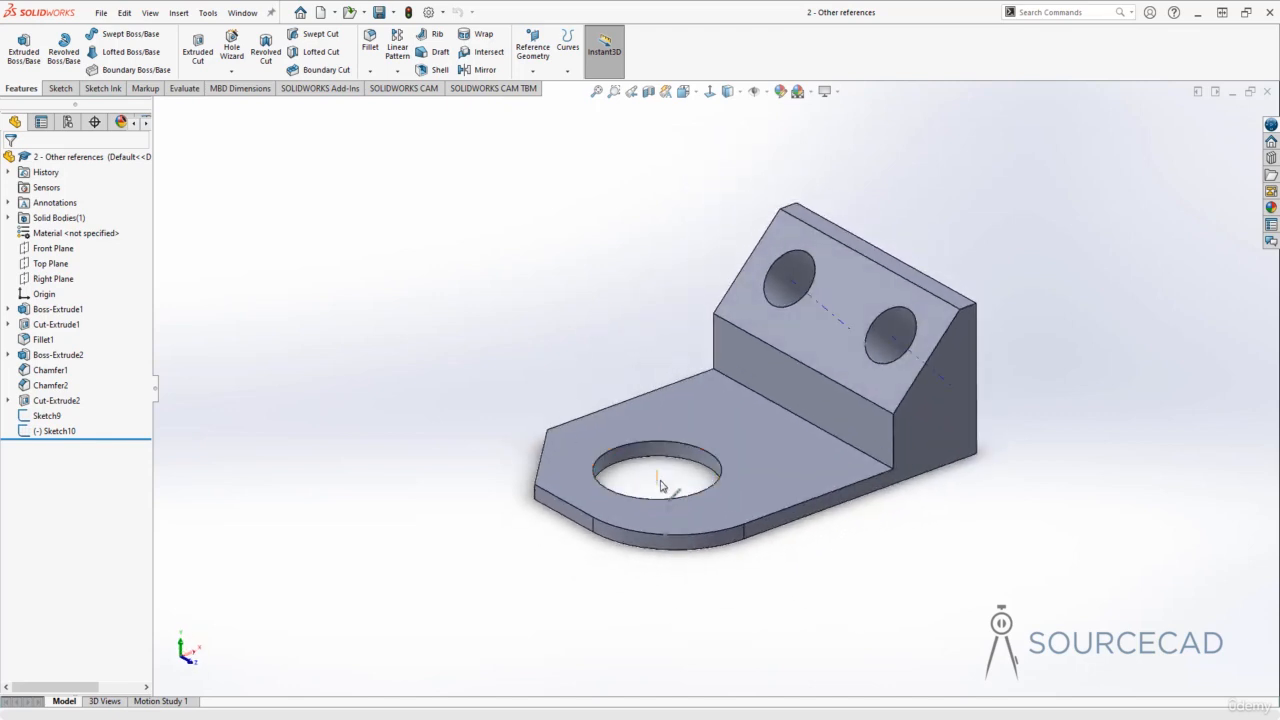
pyautogui.moveTo(572, 364); pyautogui.dragTo(568, 333, button='middle')
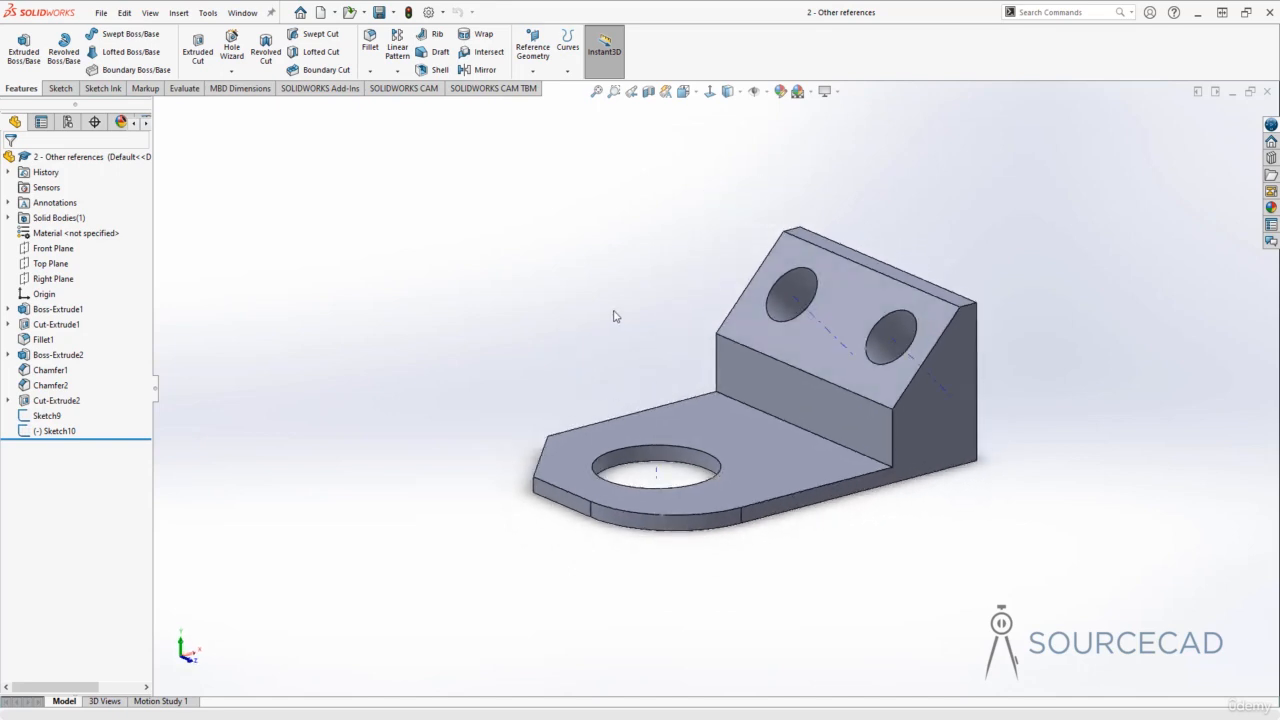
pyautogui.click(766, 91)
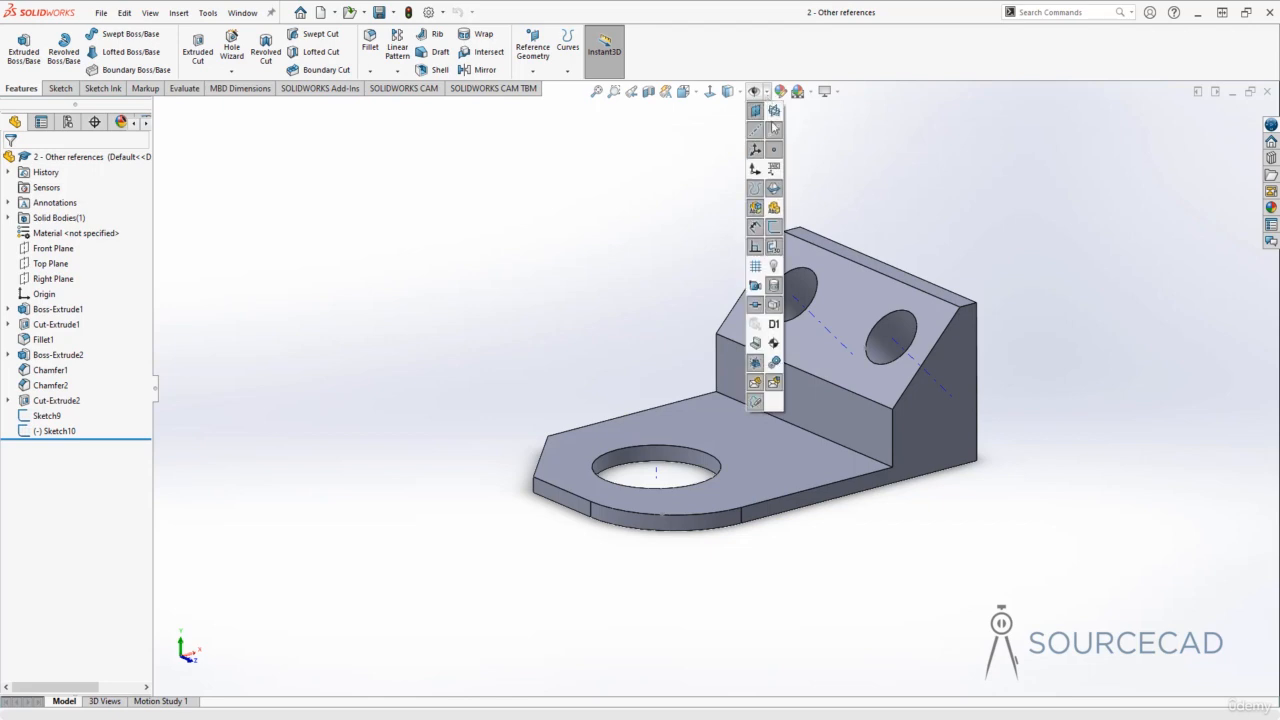
pyautogui.click(756, 130)
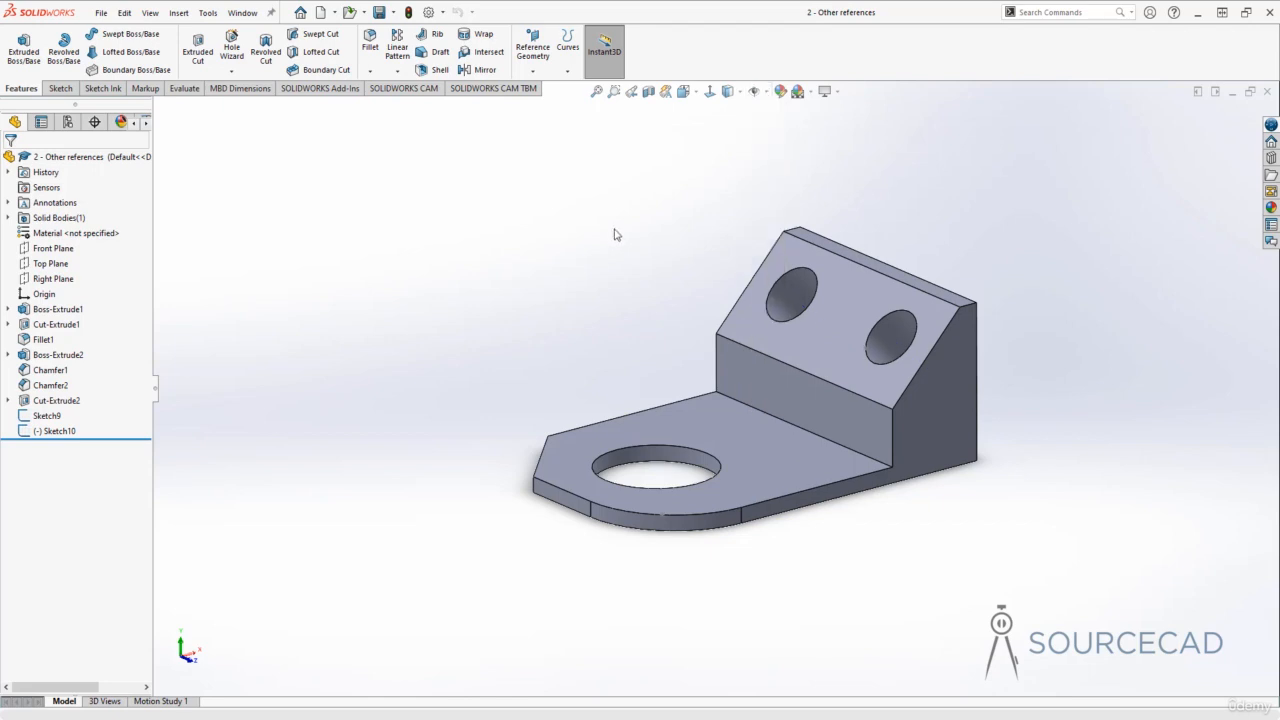
# Create a reference axis through the left hole in the inclined face, using the hole's cylindrical face
pyautogui.click(533, 70)
pyautogui.click(545, 104)
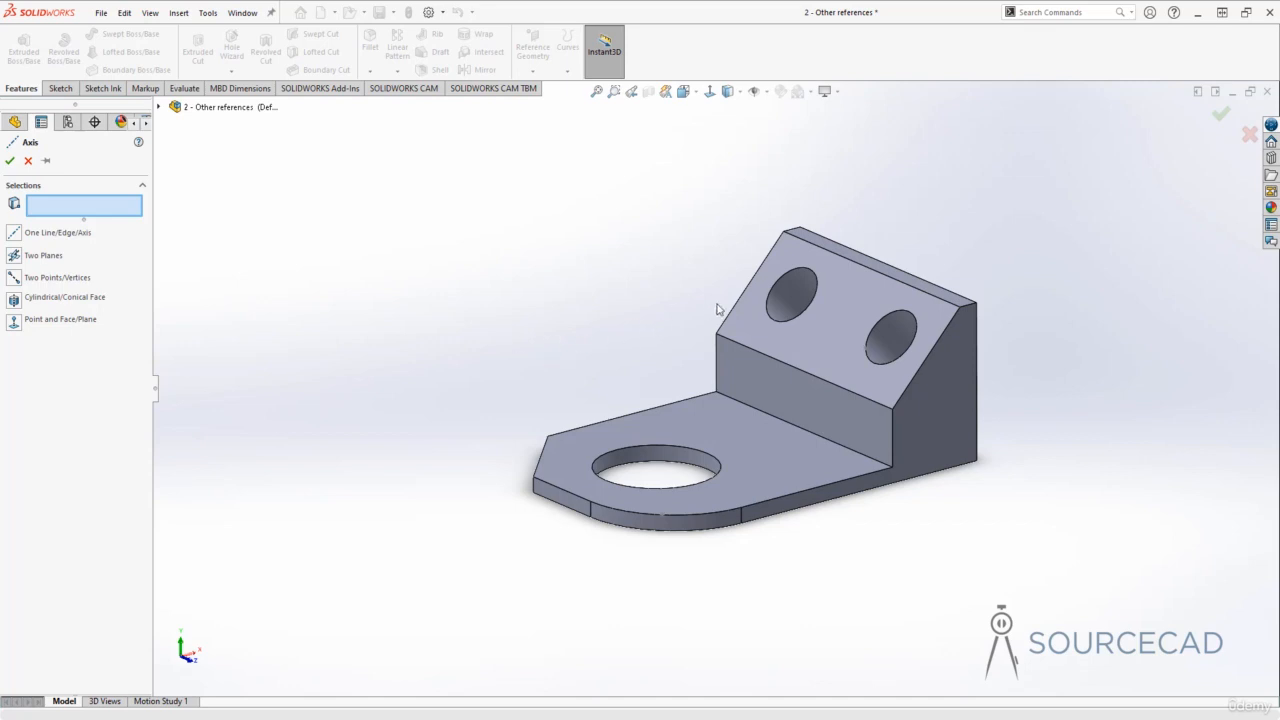
pyautogui.click(793, 286)
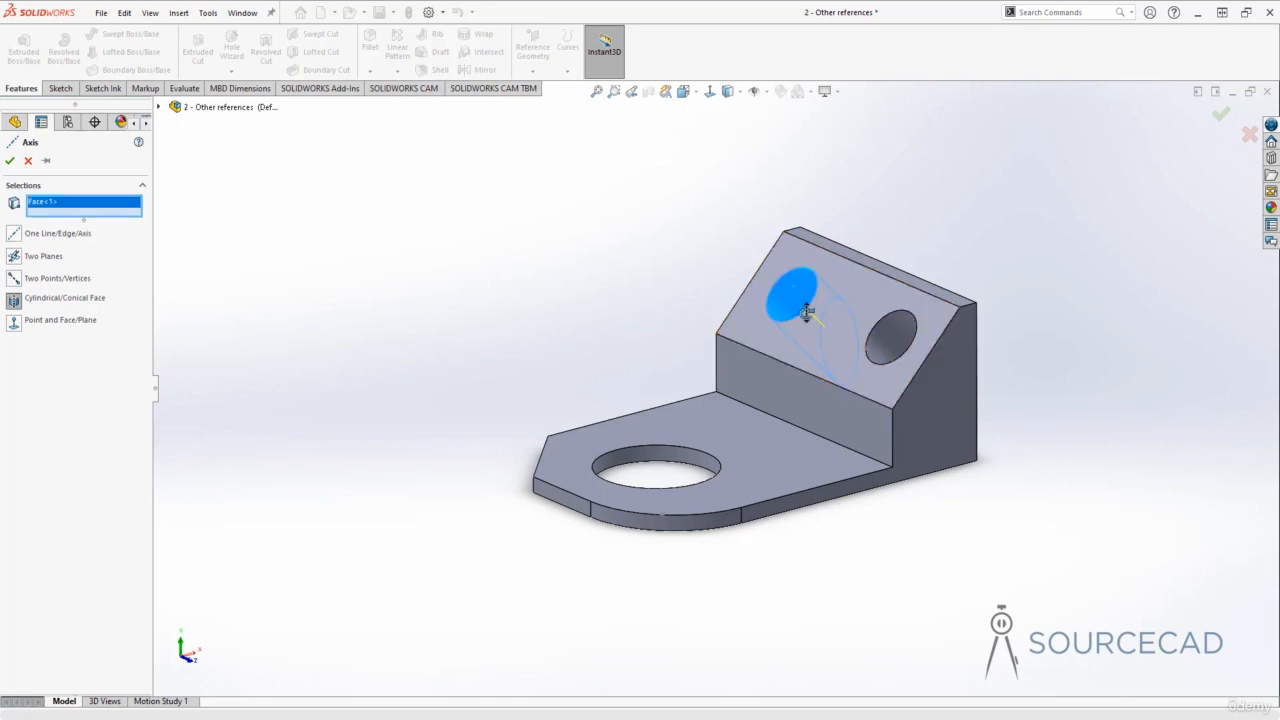
pyautogui.moveTo(806, 313); pyautogui.dragTo(823, 327, button='middle')
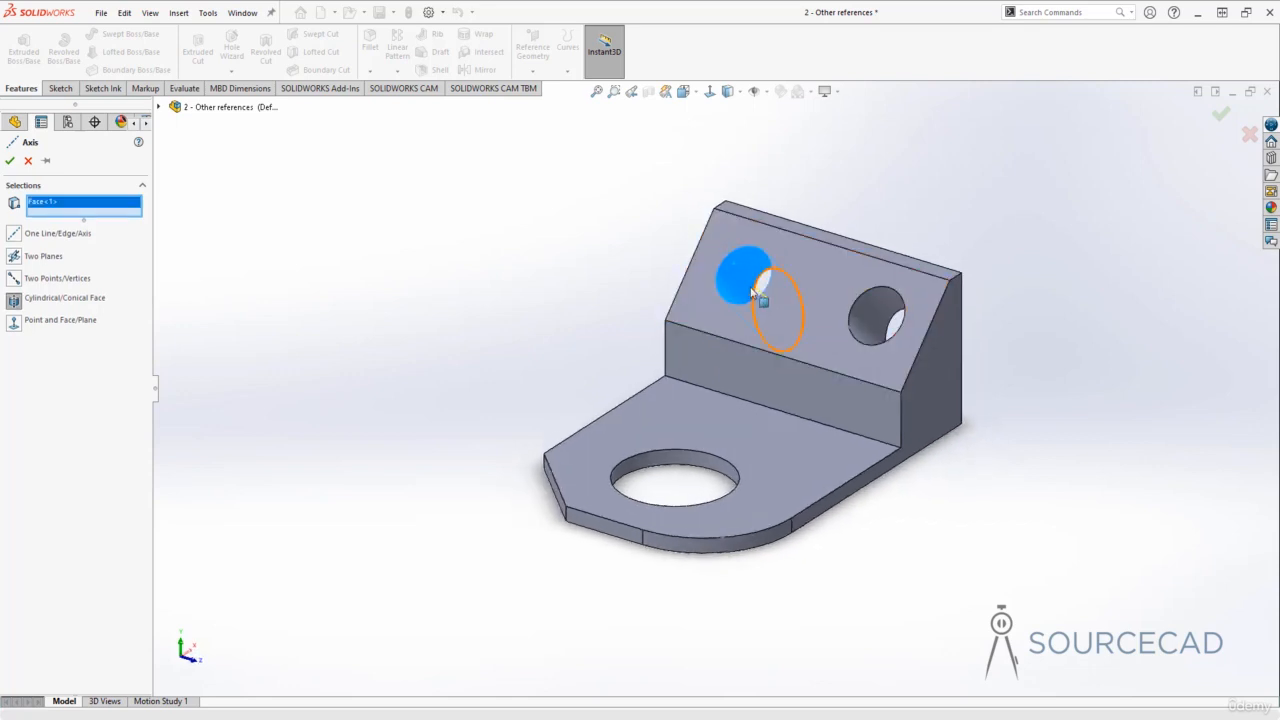
pyautogui.click(10, 161)
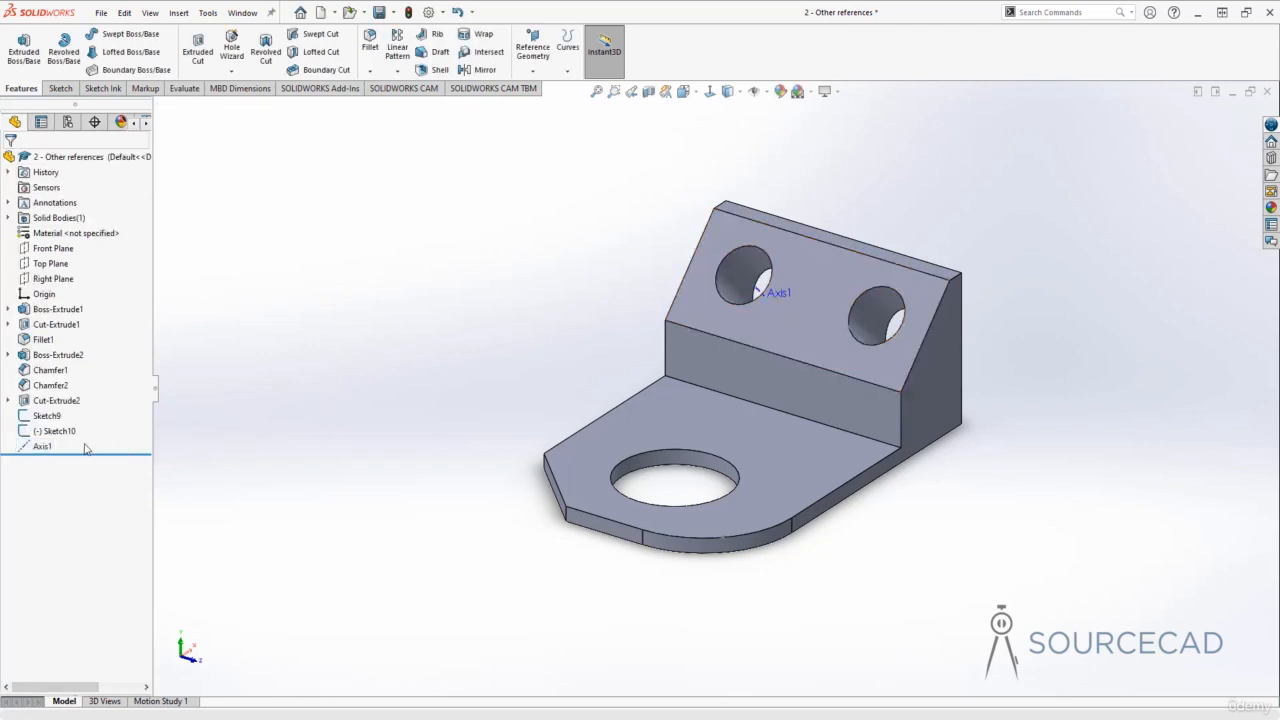
# Undo the reference axis created through the hole in the inclined face
pyautogui.click(43, 446)
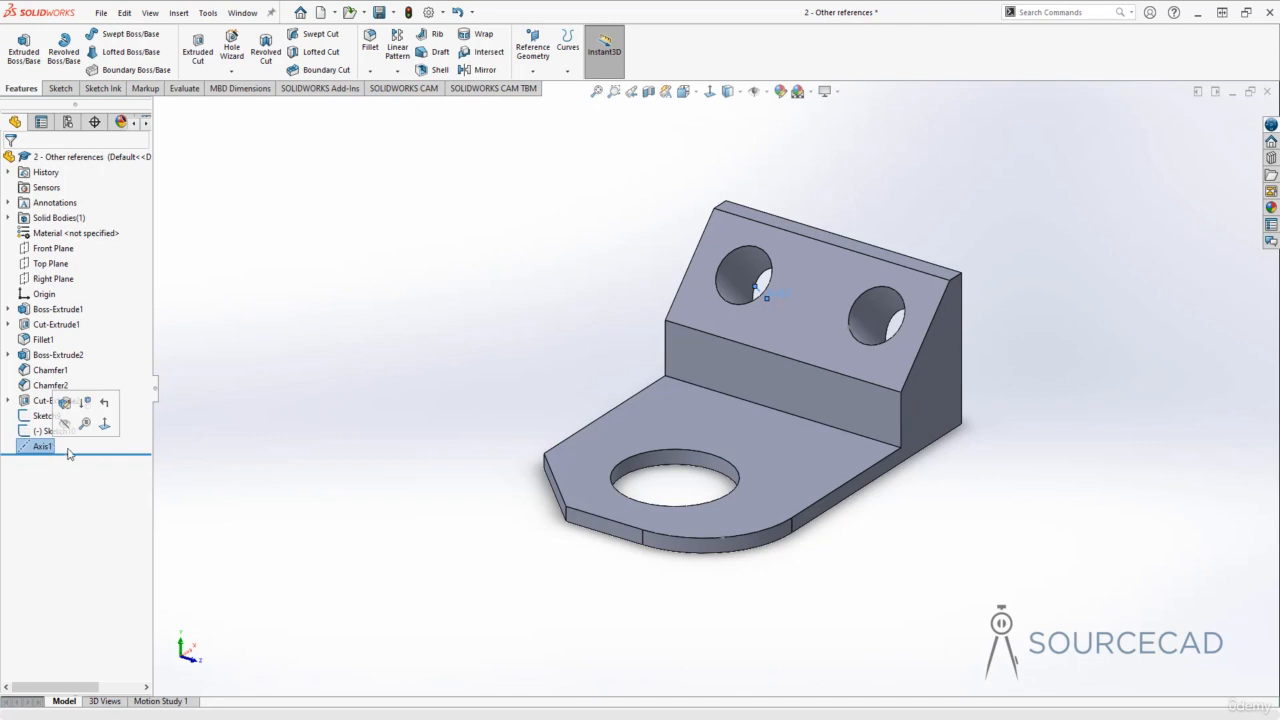
pyautogui.click(380, 382)
pyautogui.moveTo(808, 348); pyautogui.dragTo(758, 308, button='middle')
pyautogui.hotkey('ctrl', 'z')
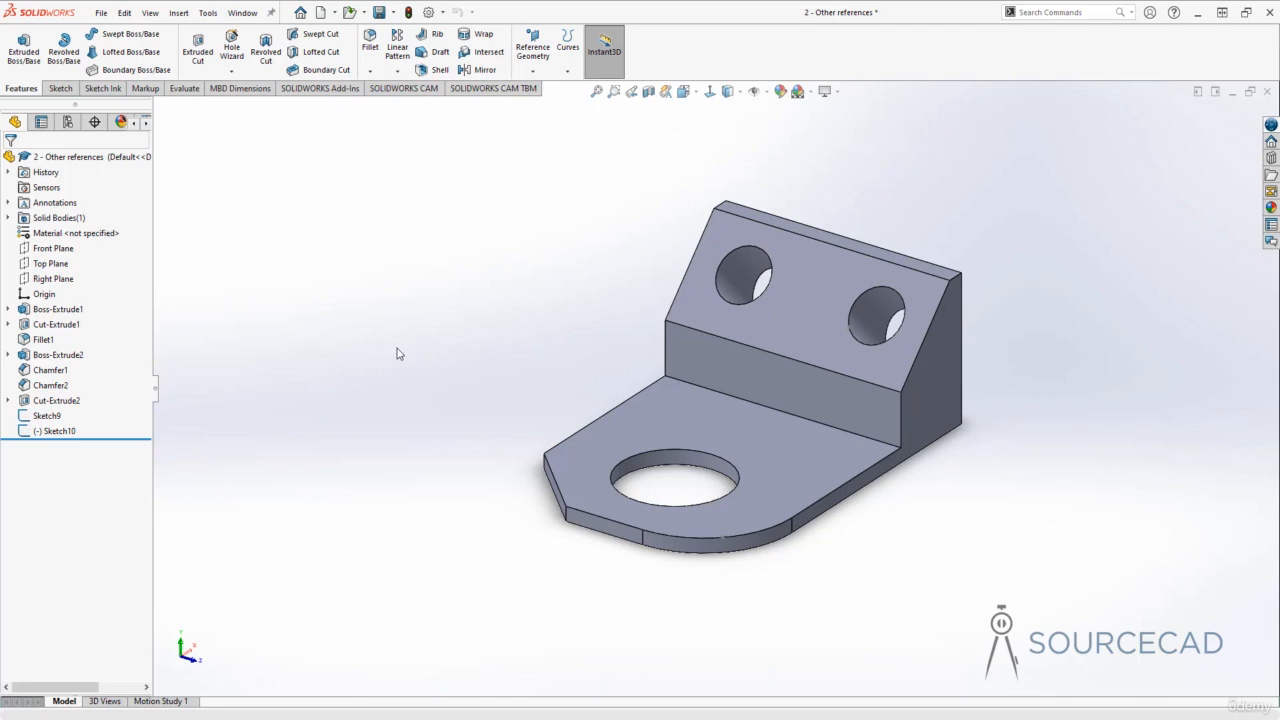
# Create a reference axis through two vertices: the base plate's upper chamfer corner and the inclined face's diagonally opposite lower corner
pyautogui.click(532, 71)
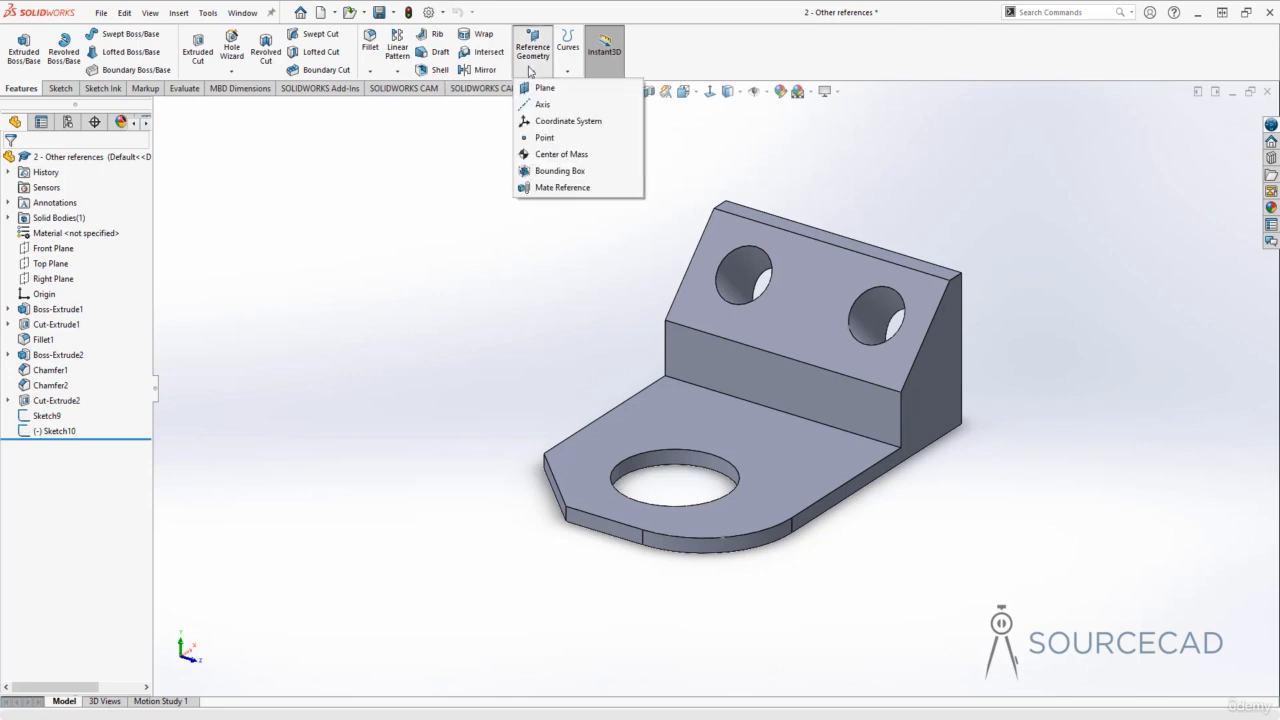
pyautogui.click(541, 105)
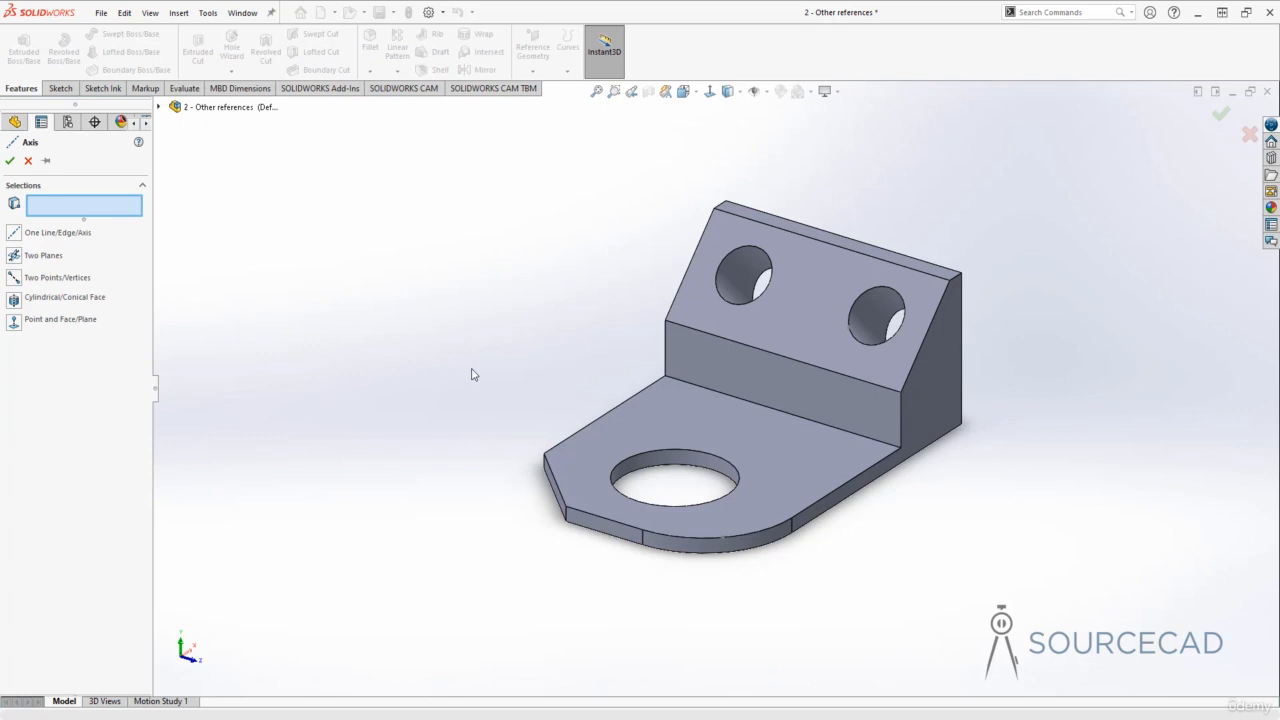
pyautogui.moveTo(473, 374); pyautogui.dragTo(486, 377, button='middle')
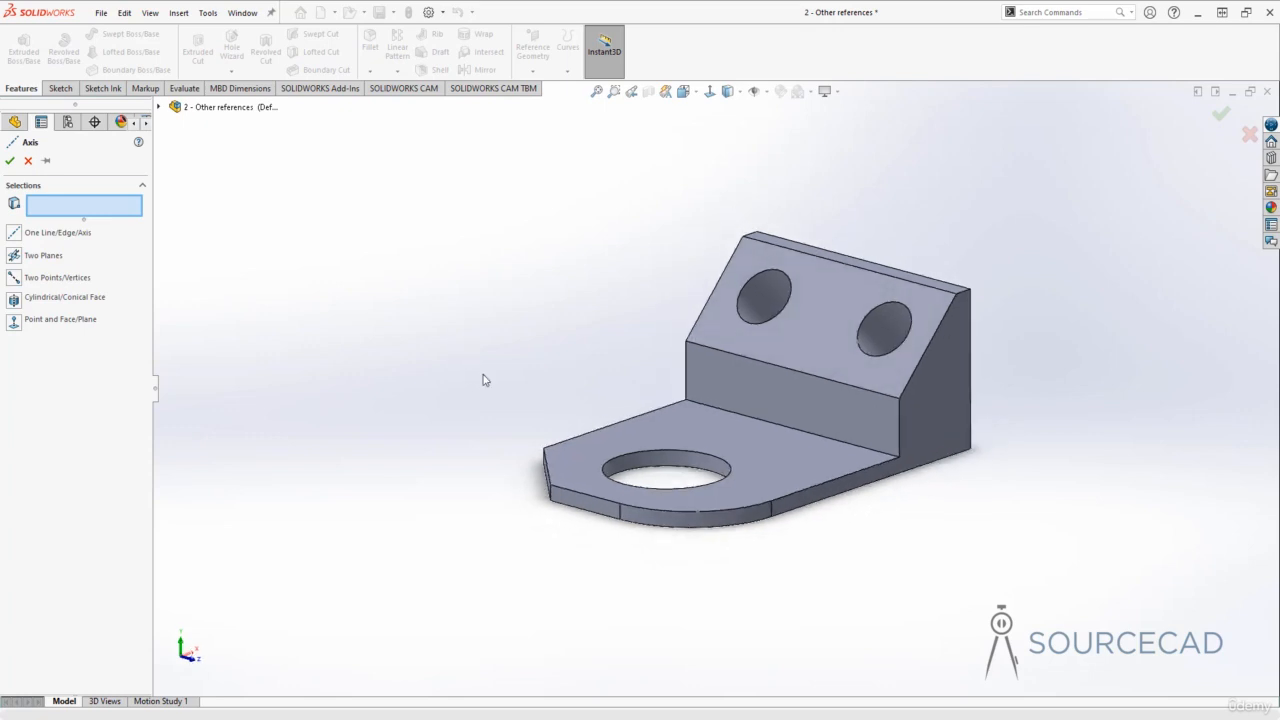
pyautogui.click(544, 450)
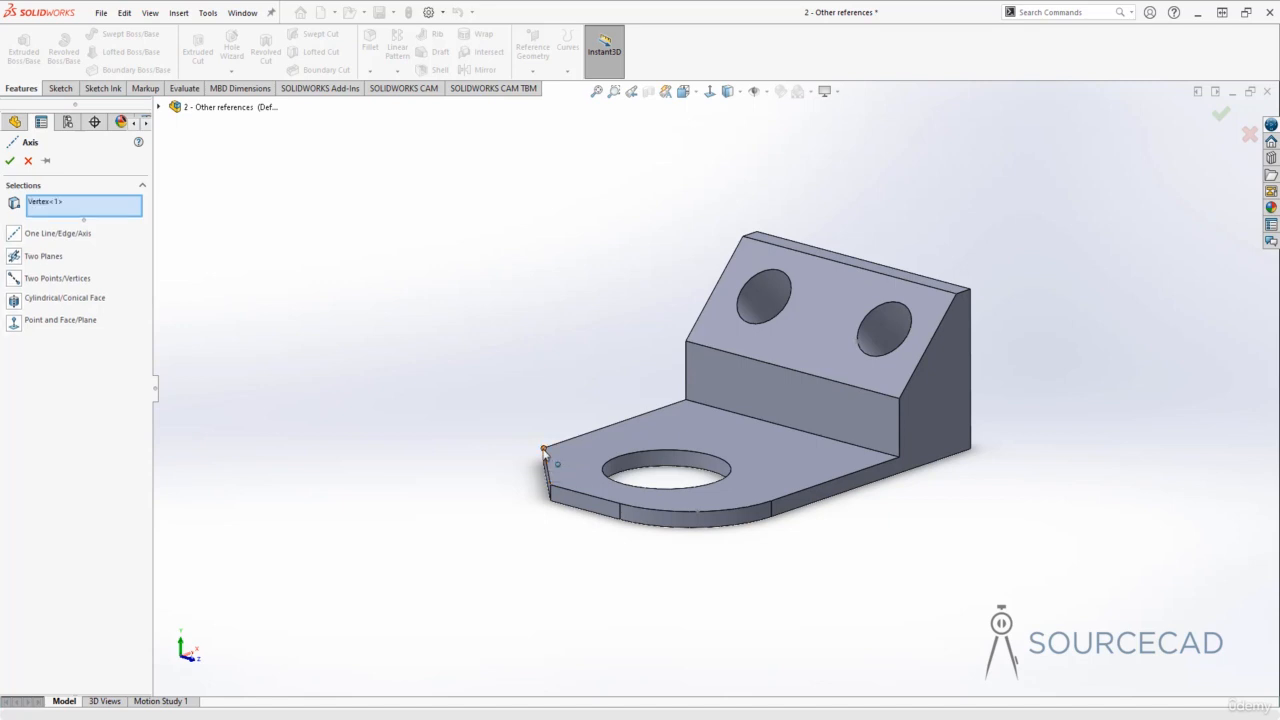
pyautogui.click(898, 399)
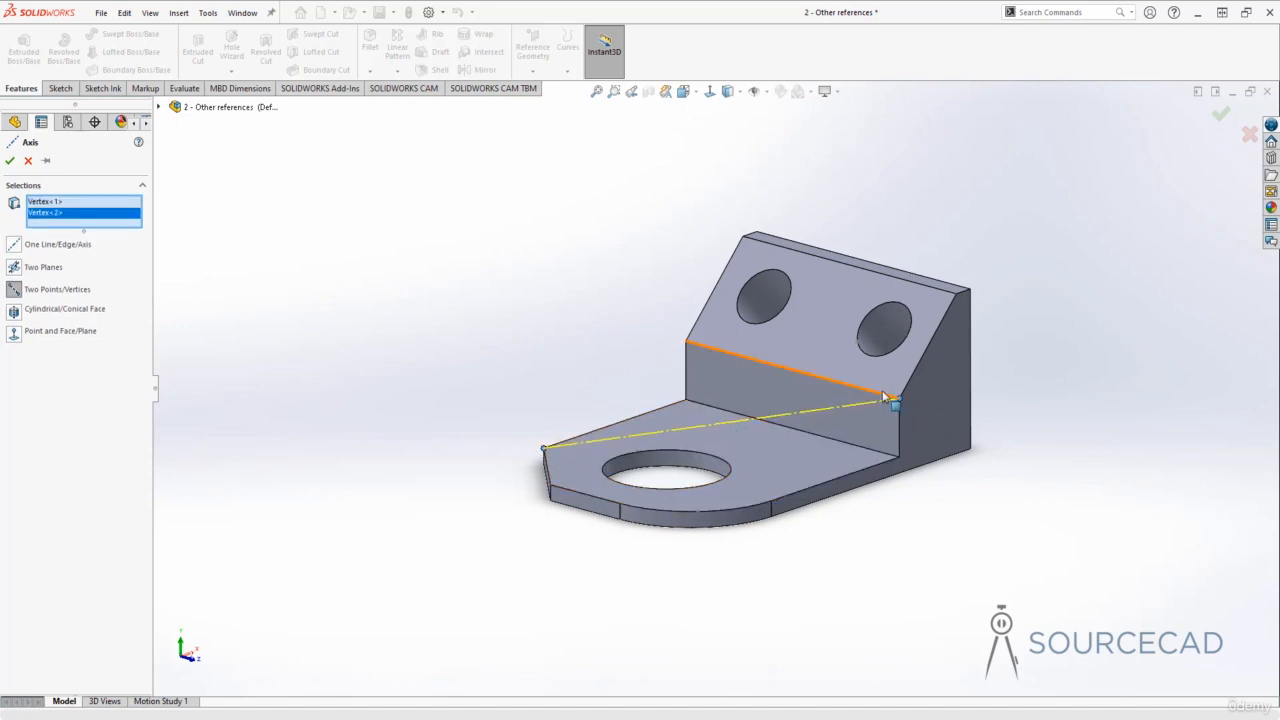
pyautogui.moveTo(827, 581); pyautogui.dragTo(642, 484, button='middle')
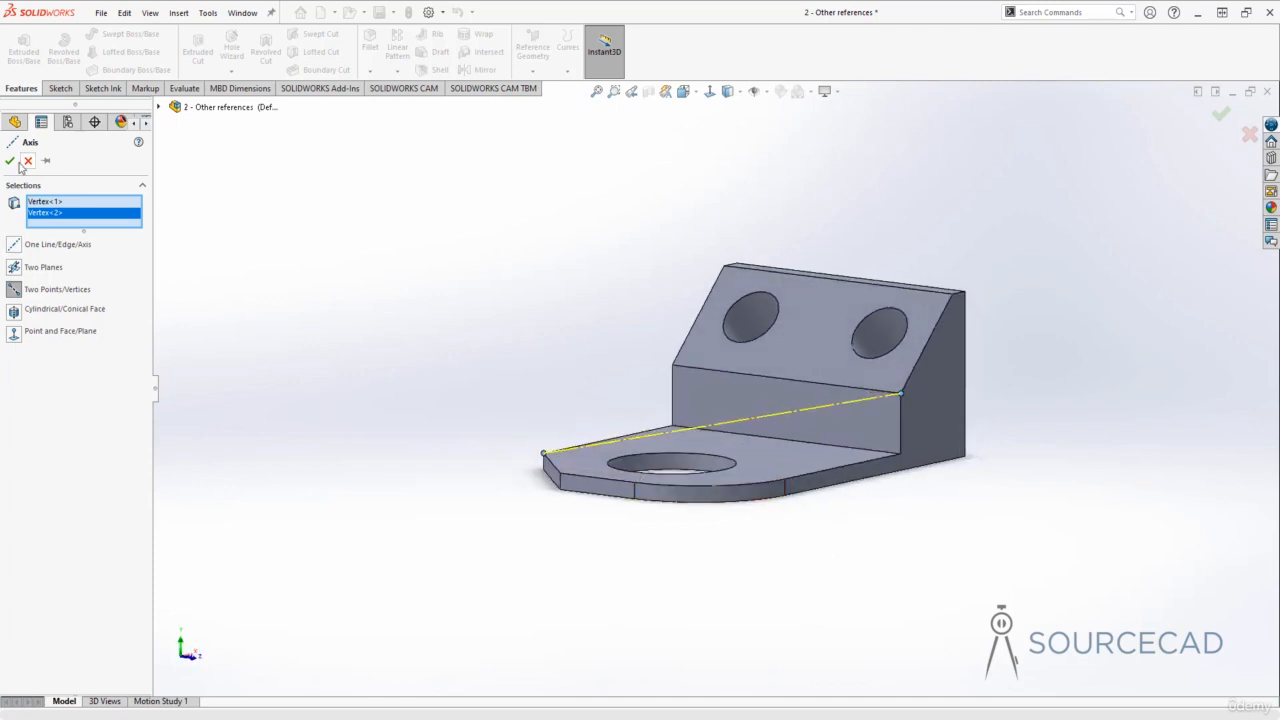
pyautogui.click(10, 160)
# Create a reference axis where the planes of the inclined face and the base plate's top face intersect
pyautogui.moveTo(525, 331); pyautogui.dragTo(525, 403, button='middle')
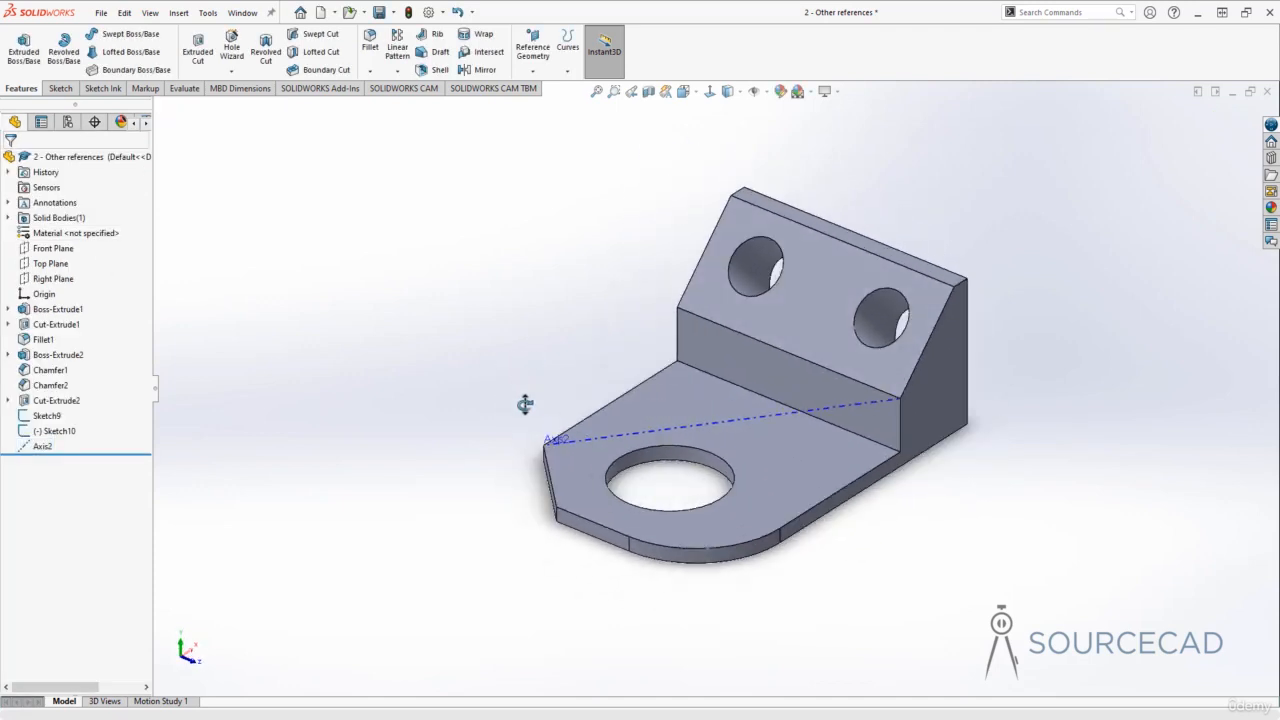
pyautogui.click(533, 48)
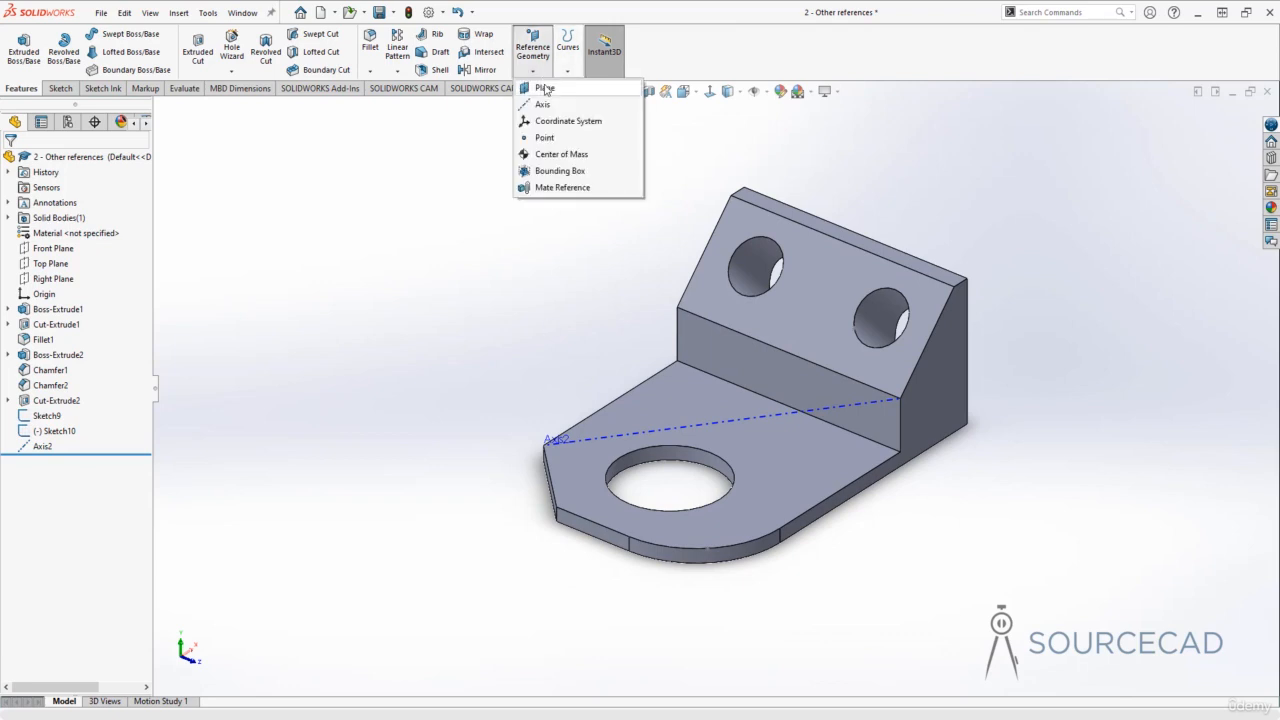
pyautogui.click(548, 105)
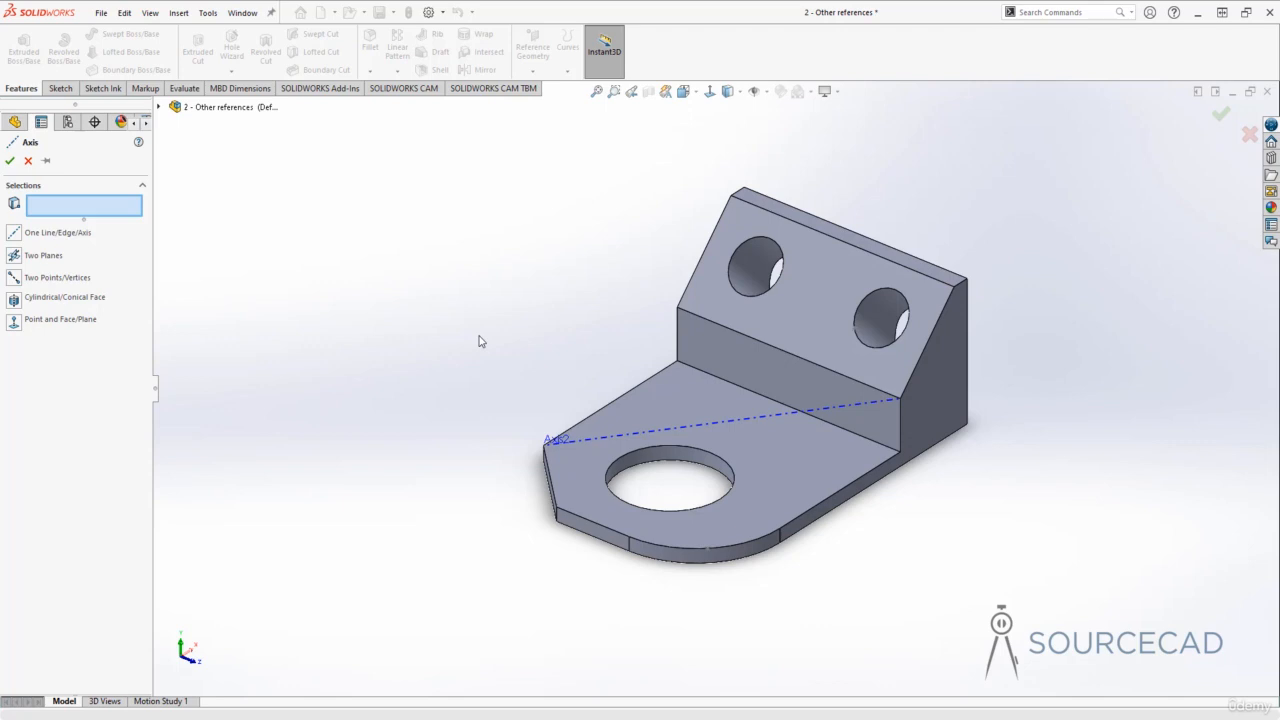
pyautogui.moveTo(479, 341); pyautogui.dragTo(434, 280, button='middle')
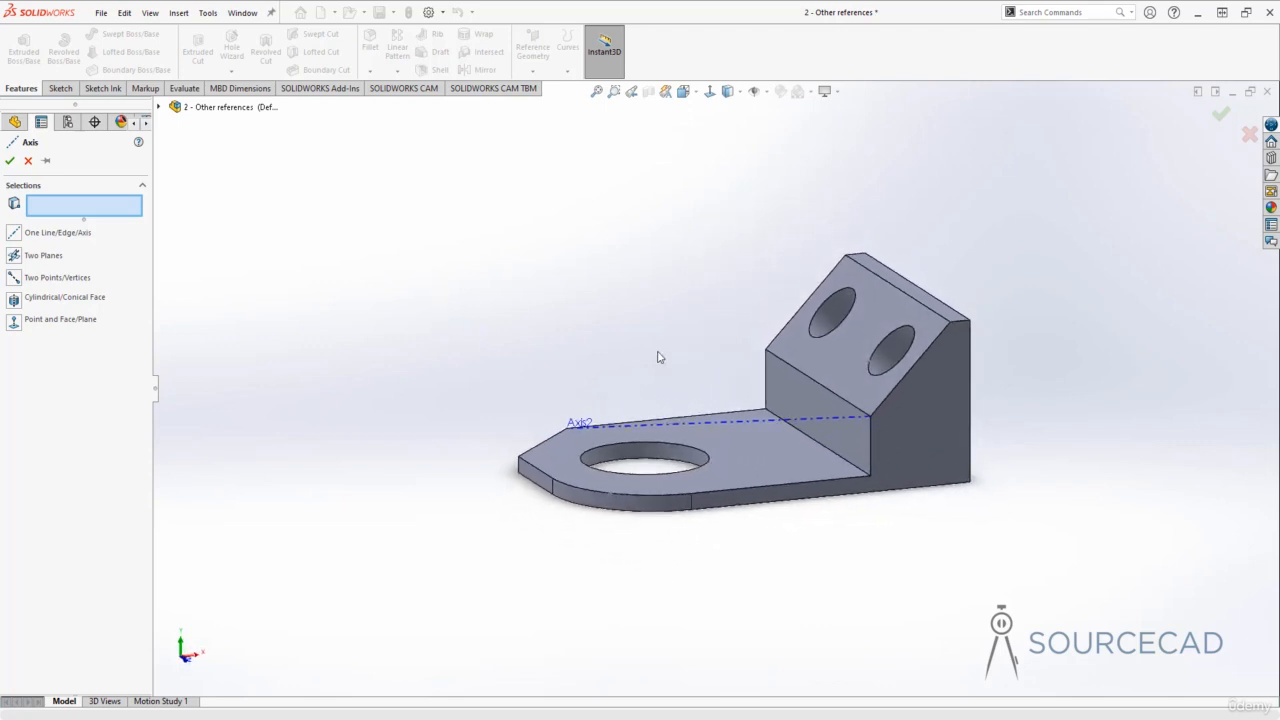
pyautogui.click(821, 345)
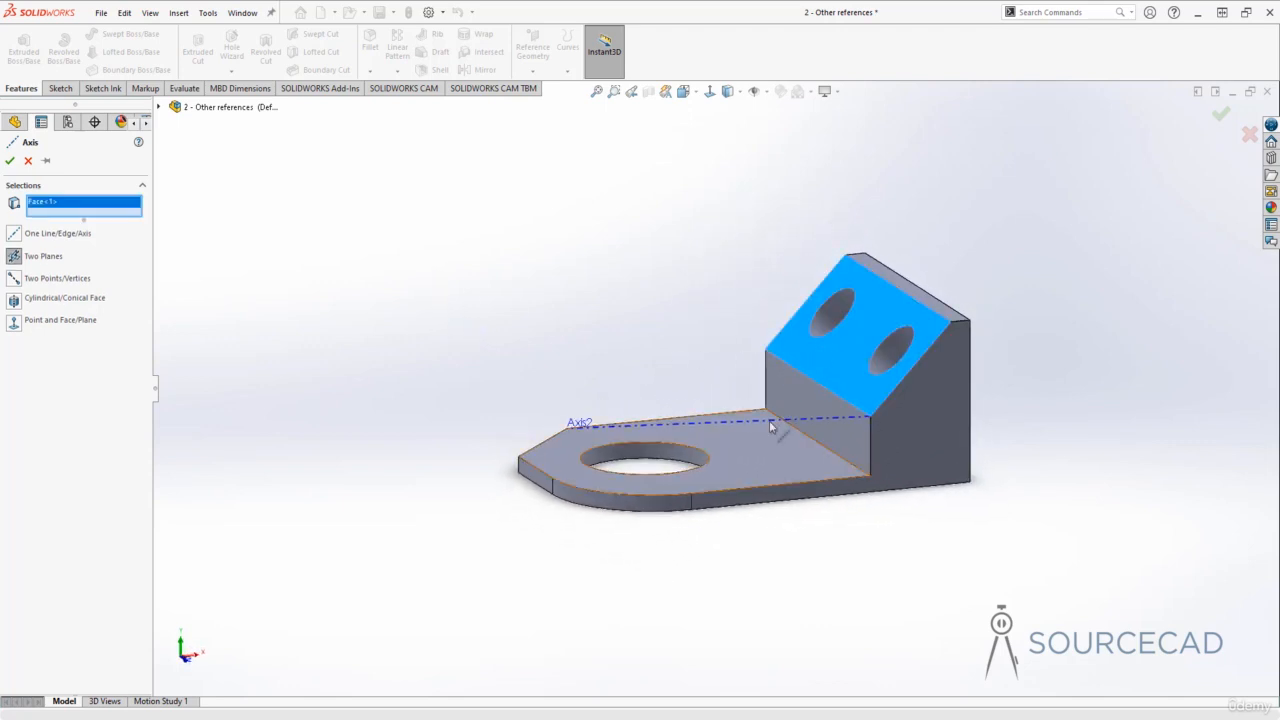
pyautogui.click(744, 455)
pyautogui.moveTo(803, 557); pyautogui.dragTo(726, 431, button='middle')
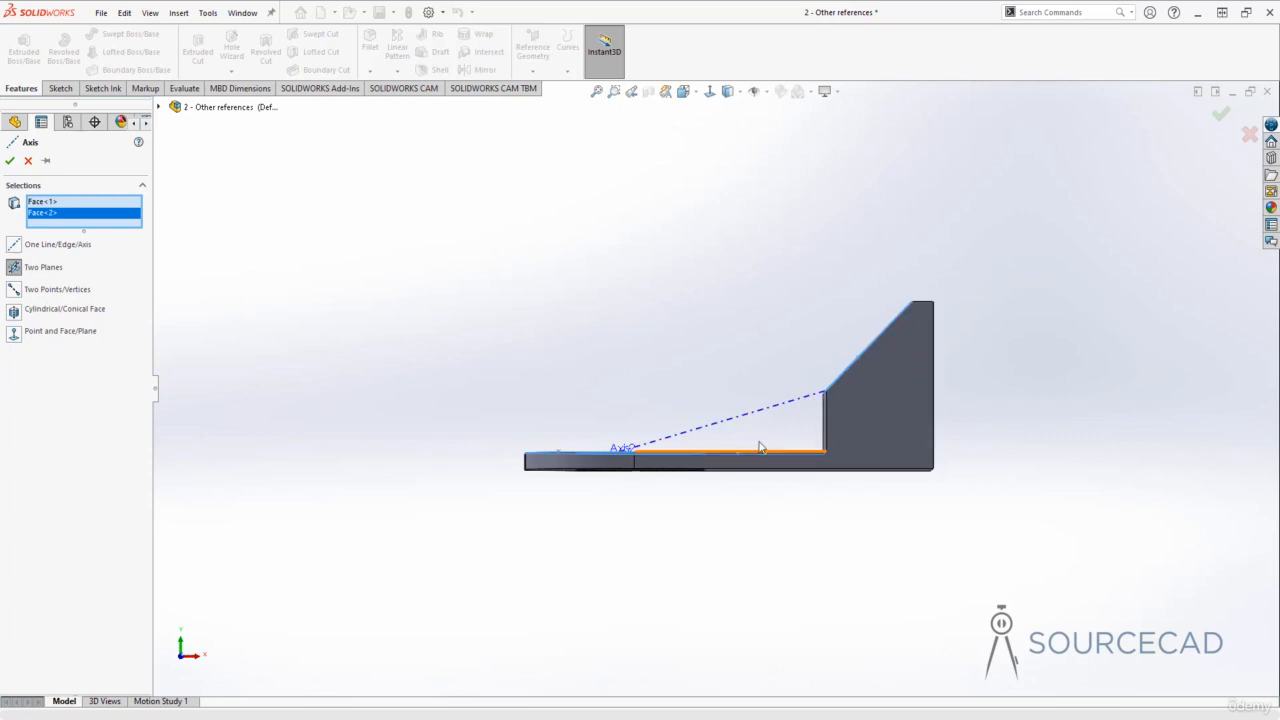
pyautogui.moveTo(766, 451)
pyautogui.mouseDown(button='middle')
pyautogui.moveTo(757, 380)
pyautogui.moveTo(756, 458)
pyautogui.moveTo(765, 432)
pyautogui.mouseUp(button='middle')
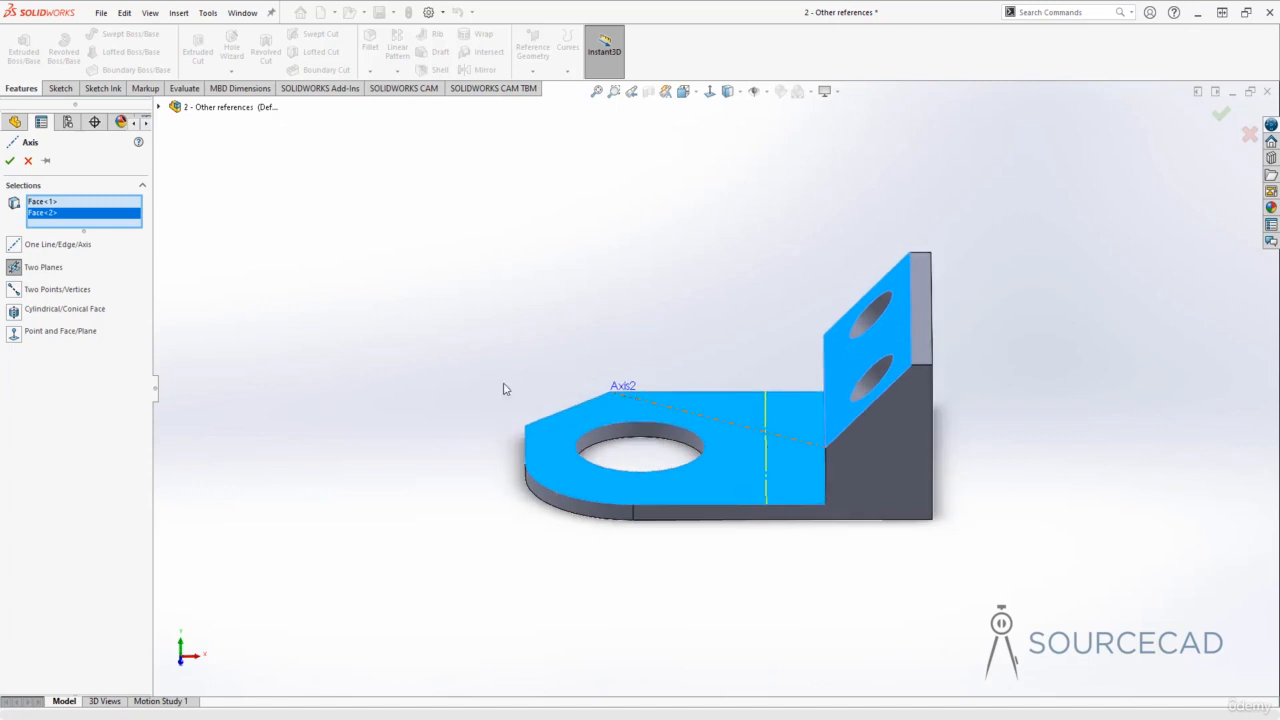
pyautogui.click(9, 160)
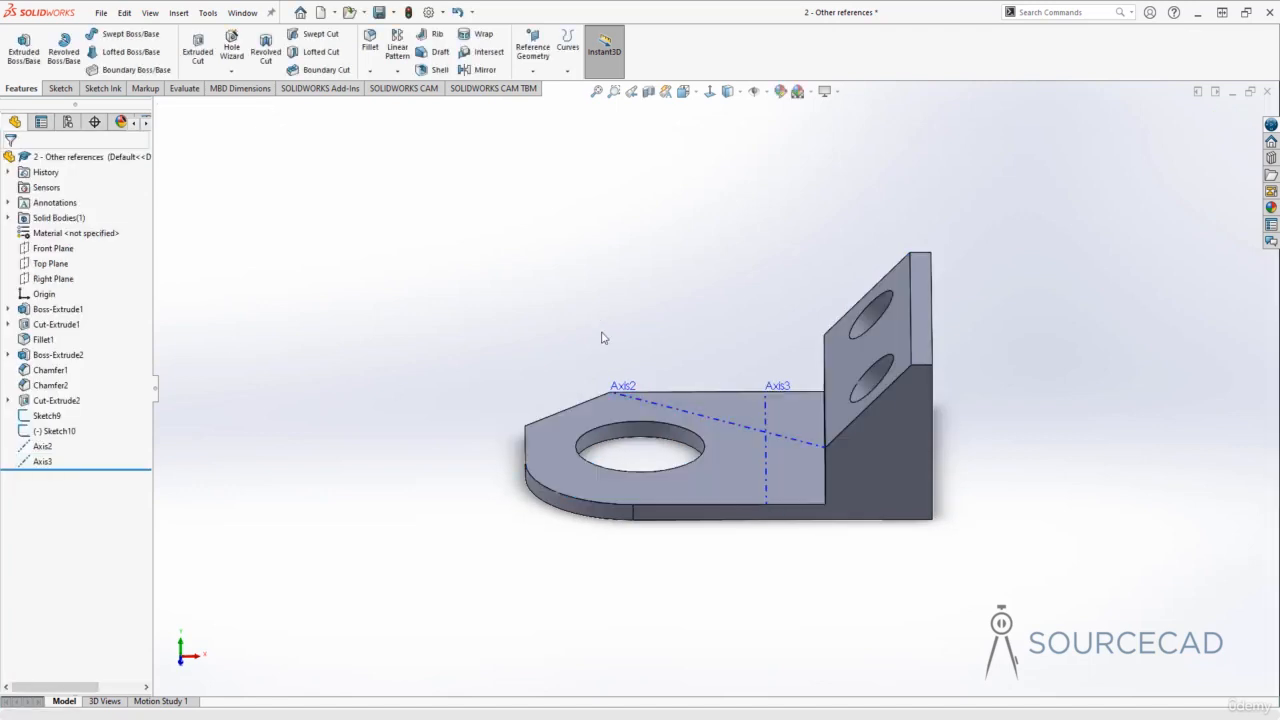
# Create a reference axis along the top edge of the base plate's chamfered corner
pyautogui.moveTo(603, 338); pyautogui.dragTo(634, 349, button='middle')
pyautogui.click(535, 72)
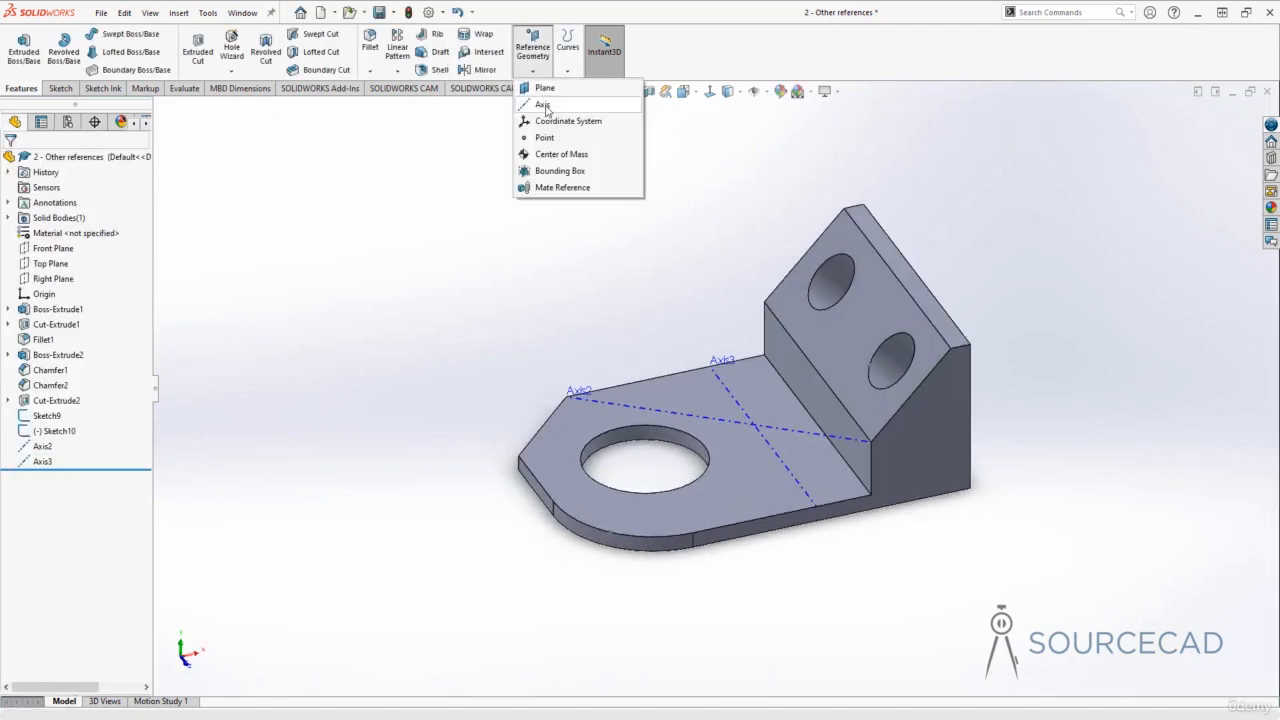
pyautogui.click(543, 105)
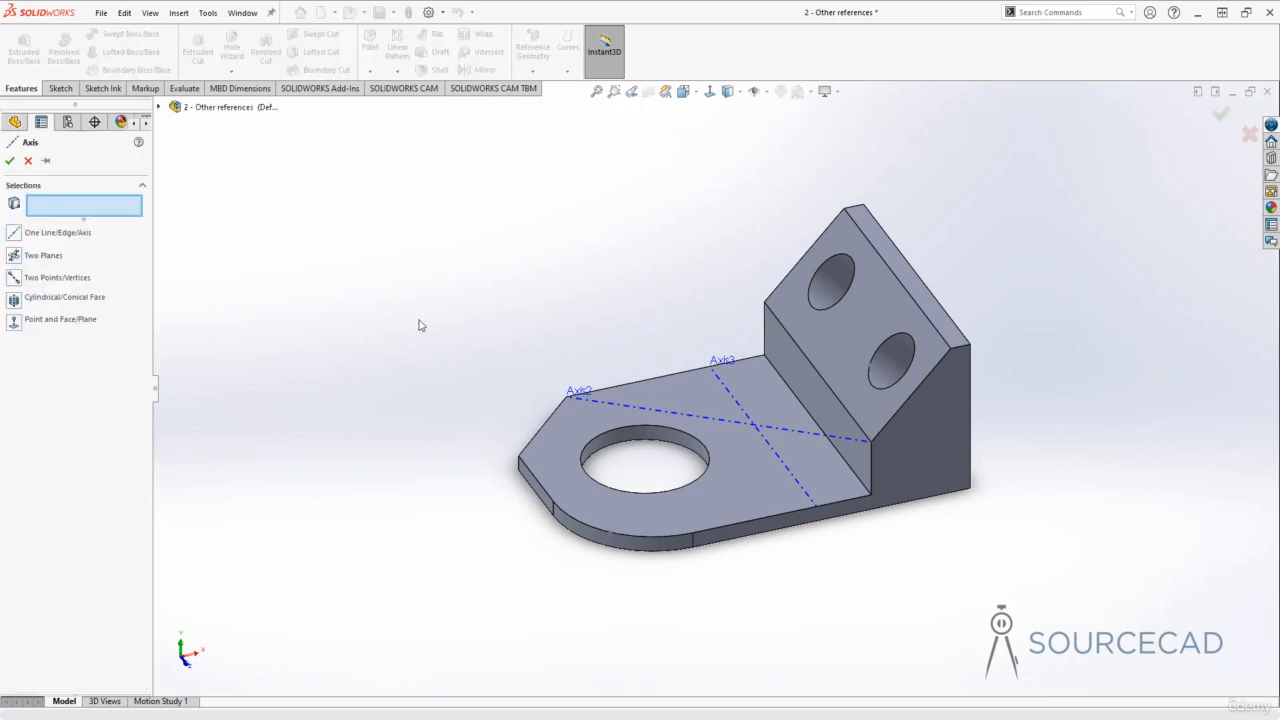
pyautogui.click(537, 442)
pyautogui.moveTo(463, 423); pyautogui.dragTo(569, 403, button='middle')
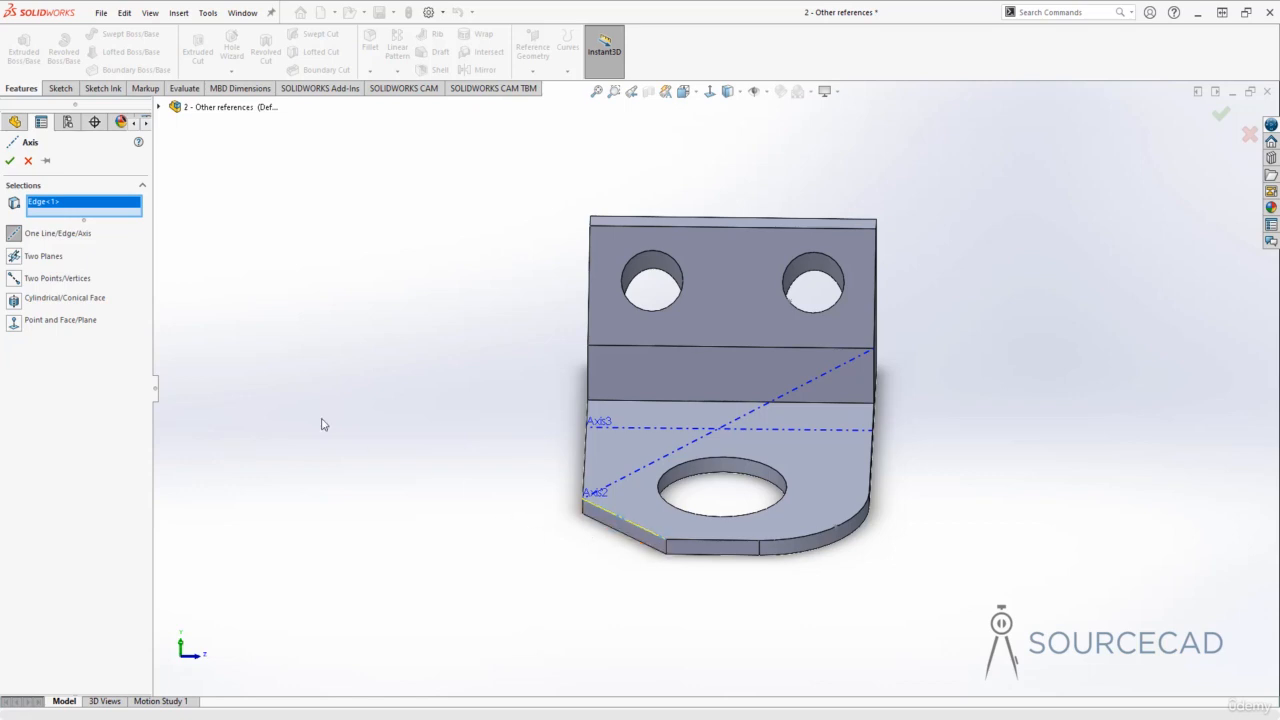
pyautogui.click(9, 161)
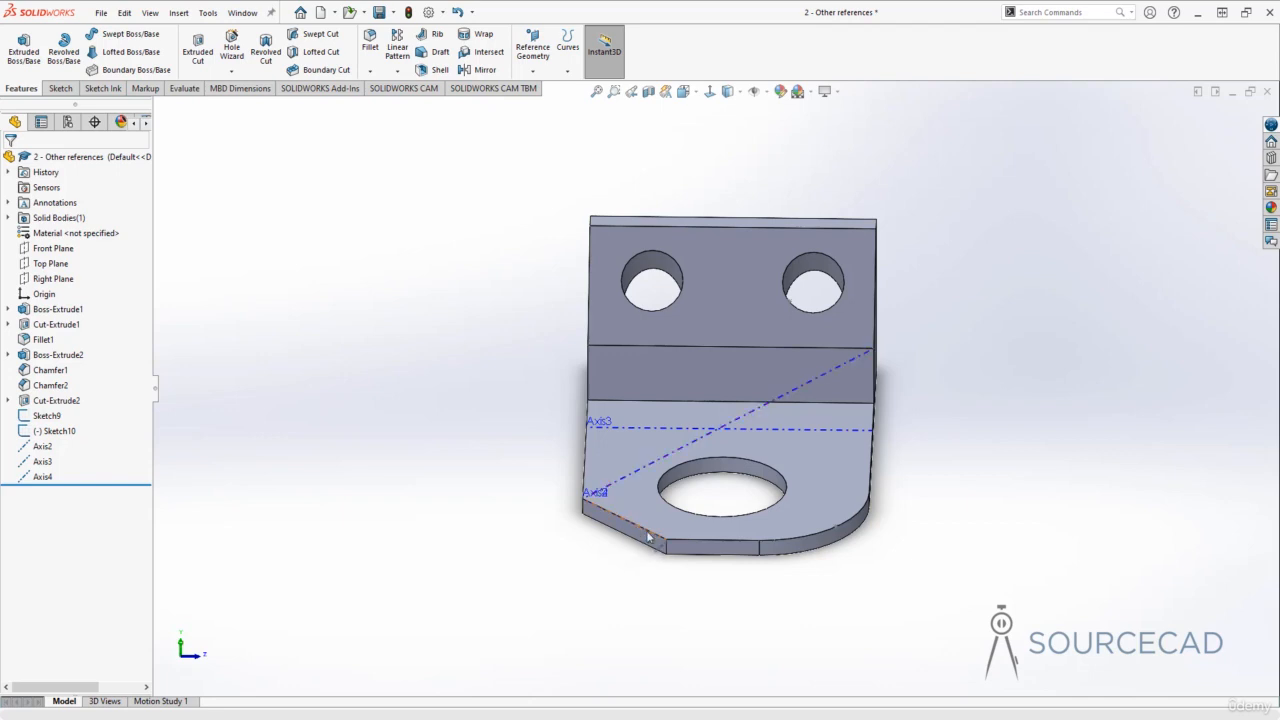
# Create a reference axis through the inclined face's upper corner vertex, perpendicular to the base plate's top face
pyautogui.moveTo(632, 528); pyautogui.dragTo(426, 437, button='middle')
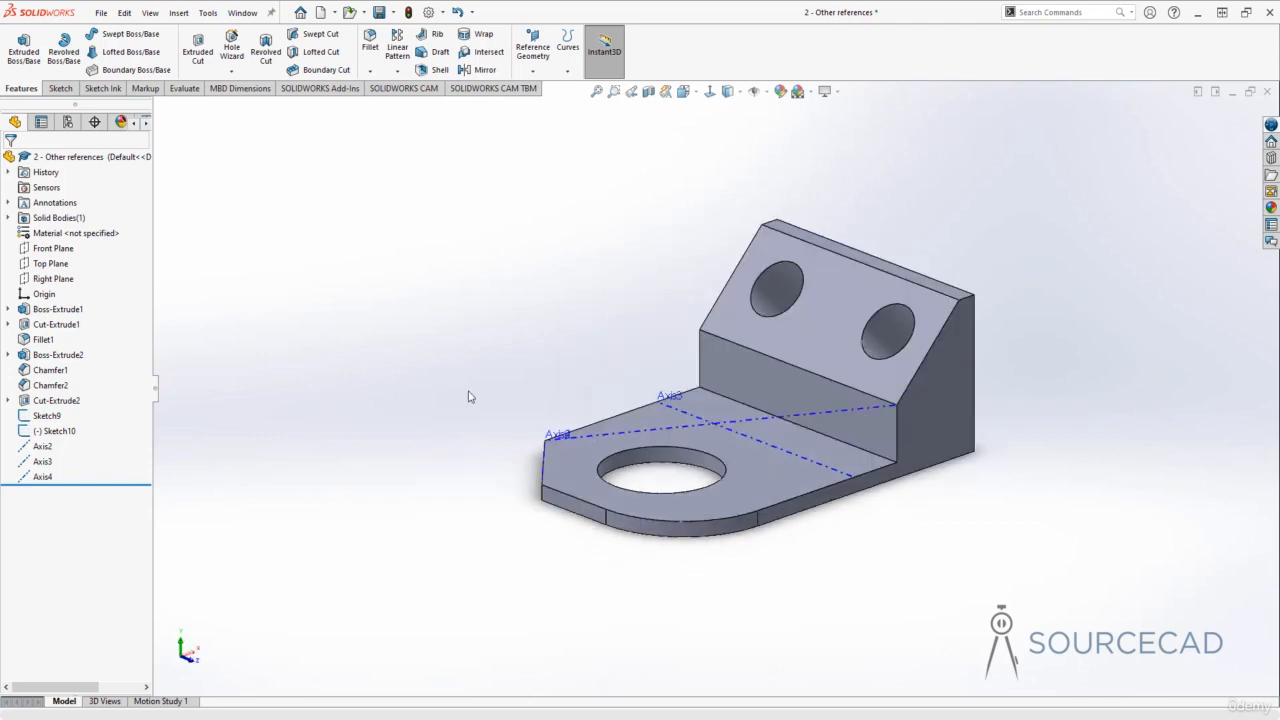
pyautogui.click(533, 70)
pyautogui.click(549, 111)
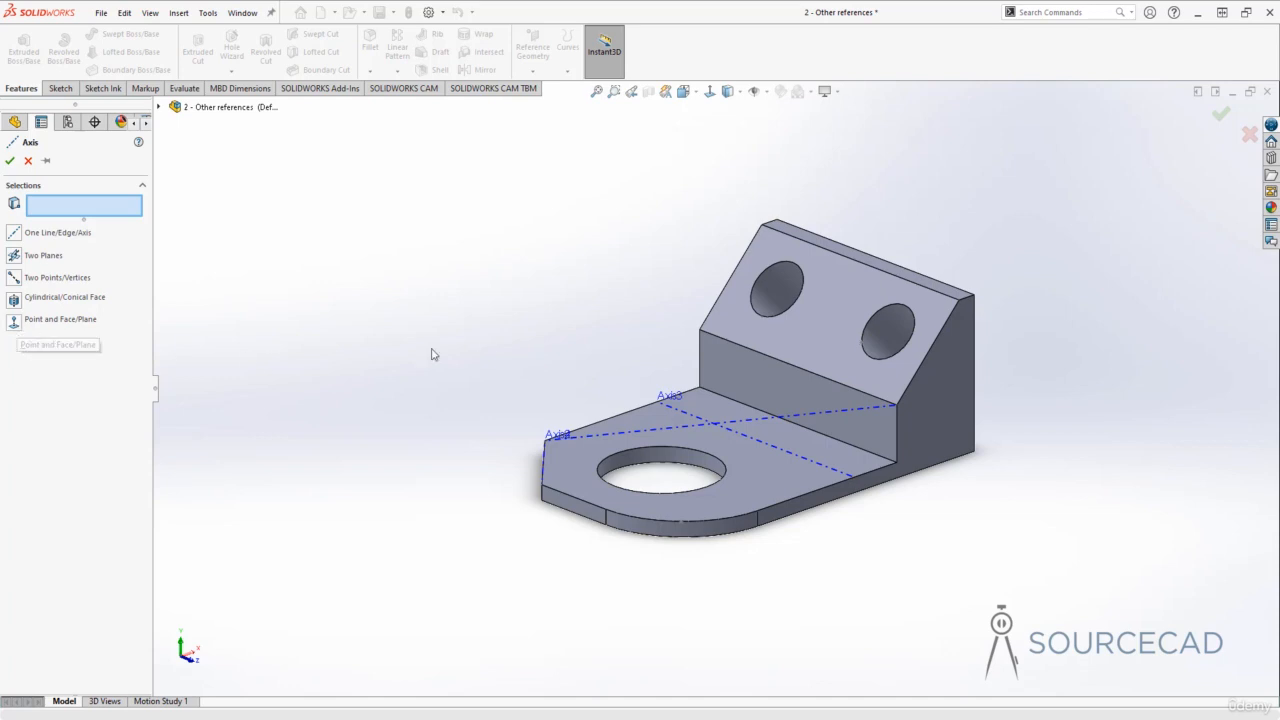
pyautogui.moveTo(540, 335)
pyautogui.mouseDown(button='middle')
pyautogui.moveTo(580, 326)
pyautogui.moveTo(545, 318)
pyautogui.mouseUp(button='middle')
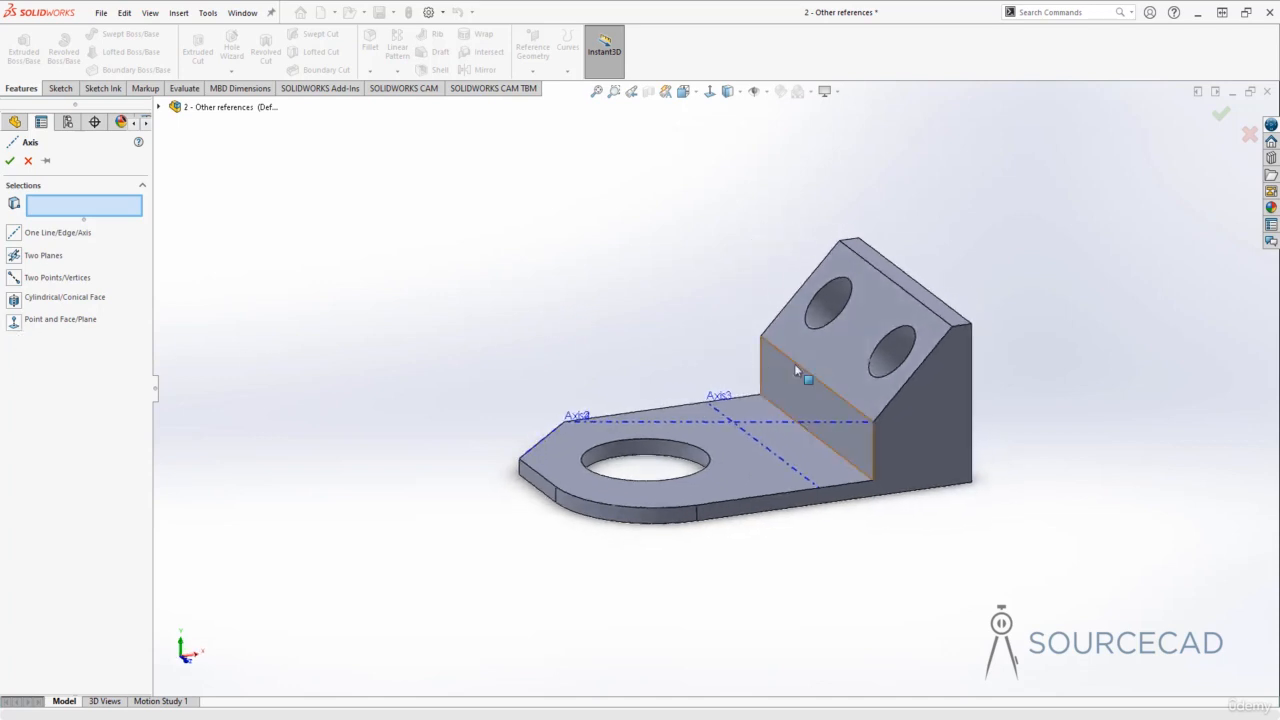
pyautogui.click(952, 330)
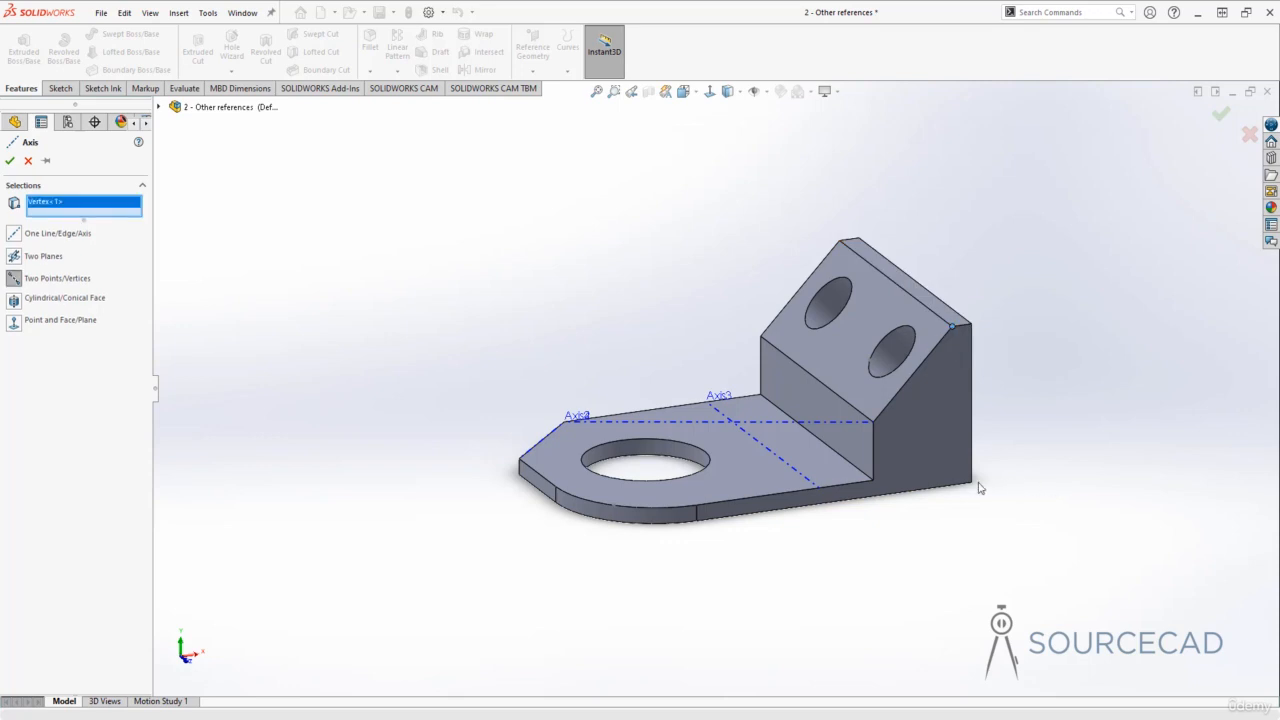
pyautogui.click(742, 477)
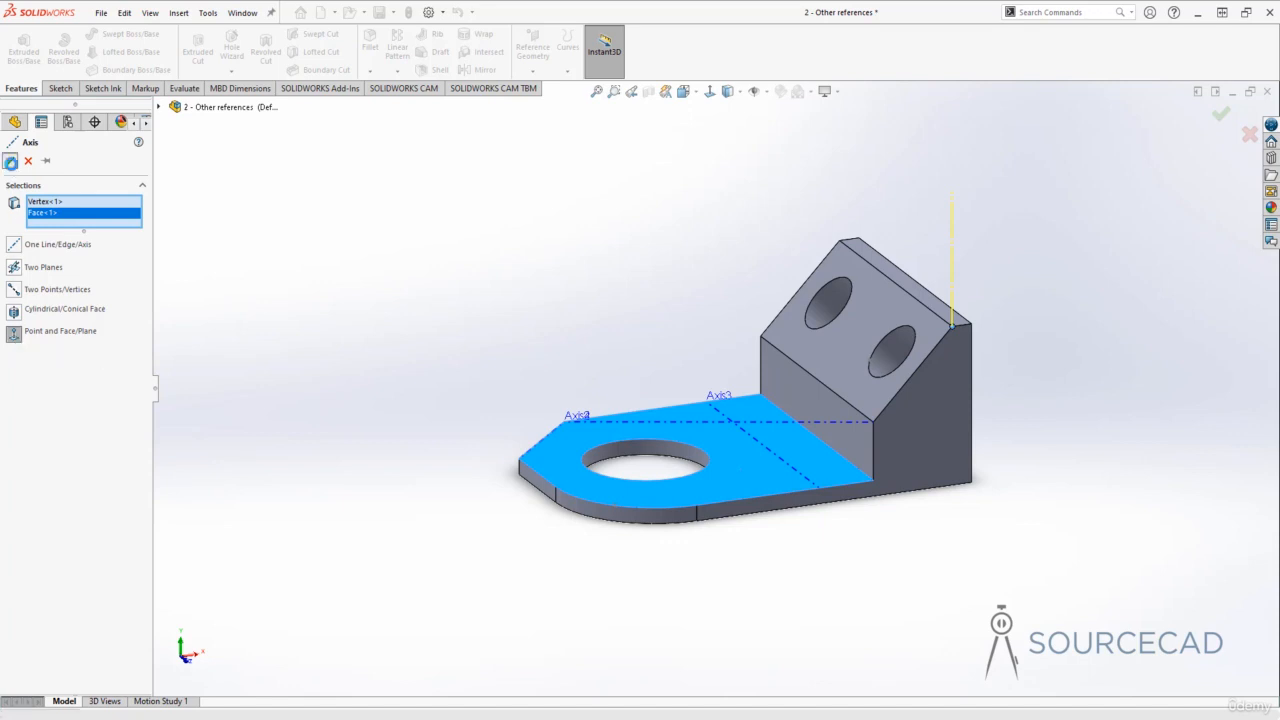
pyautogui.click(10, 160)
# Create a reference axis through the large base plate hole using its cylindrical face
pyautogui.click(533, 45)
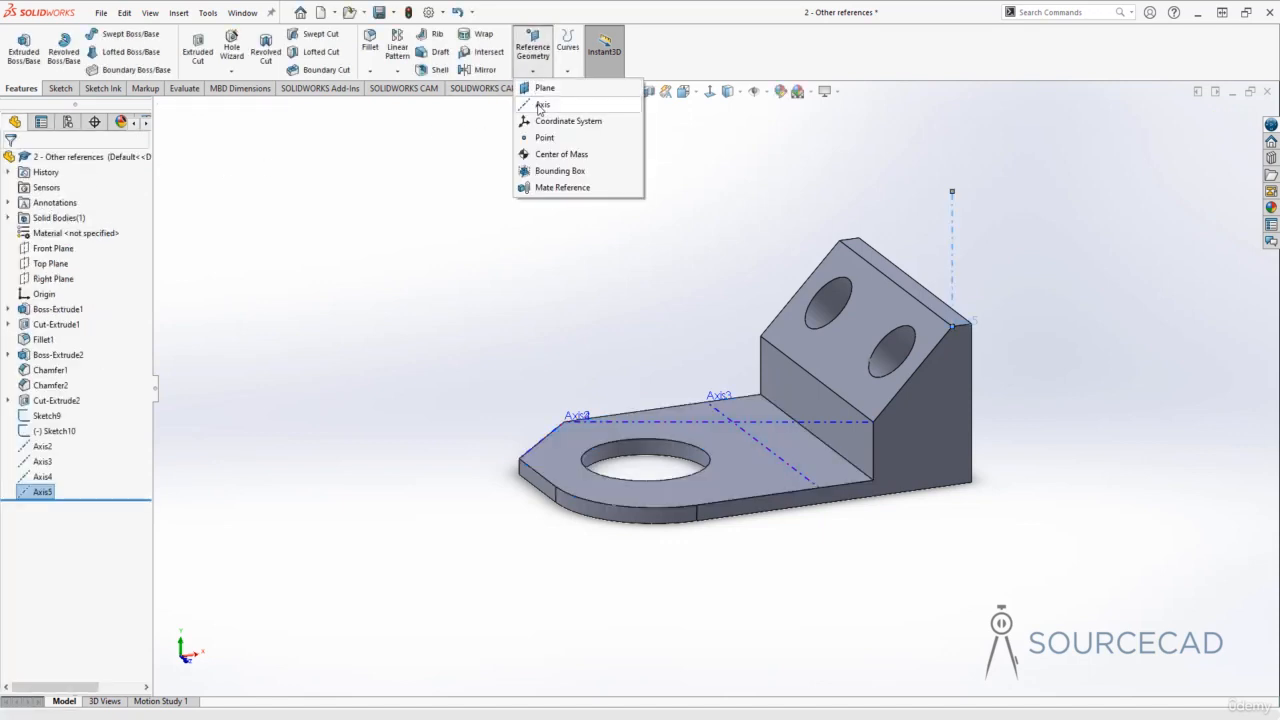
pyautogui.click(541, 106)
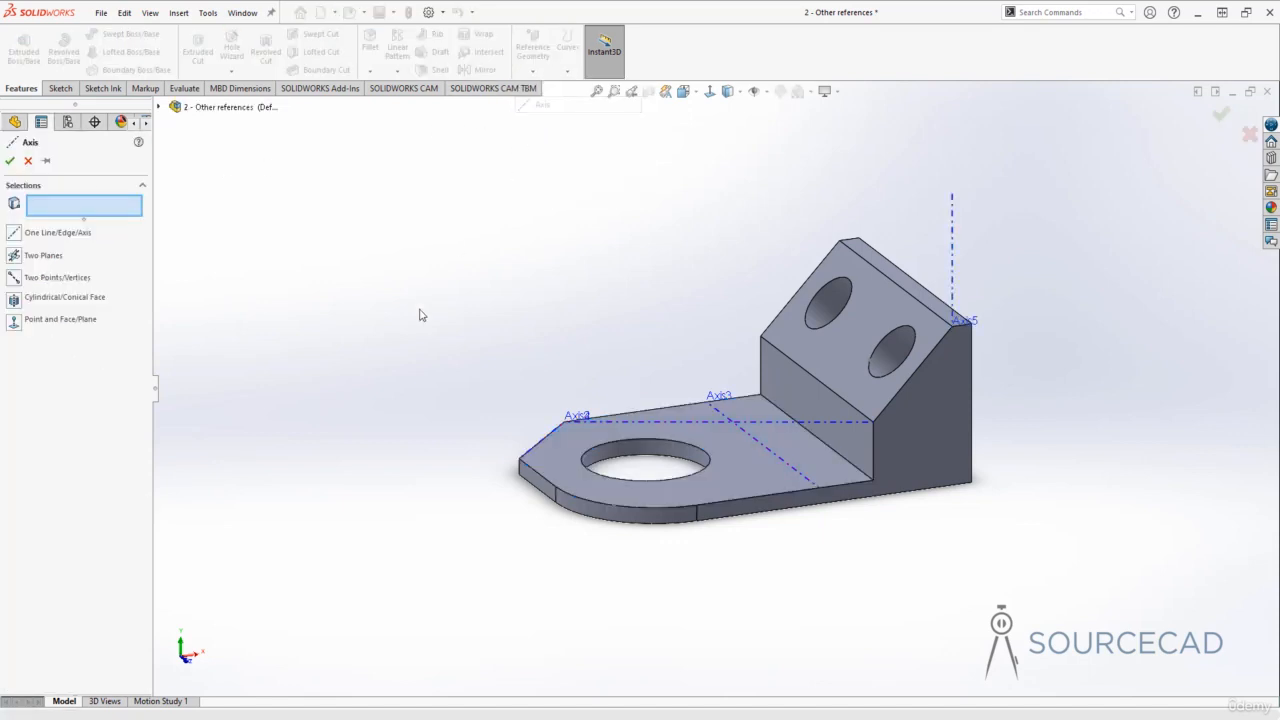
pyautogui.click(656, 452)
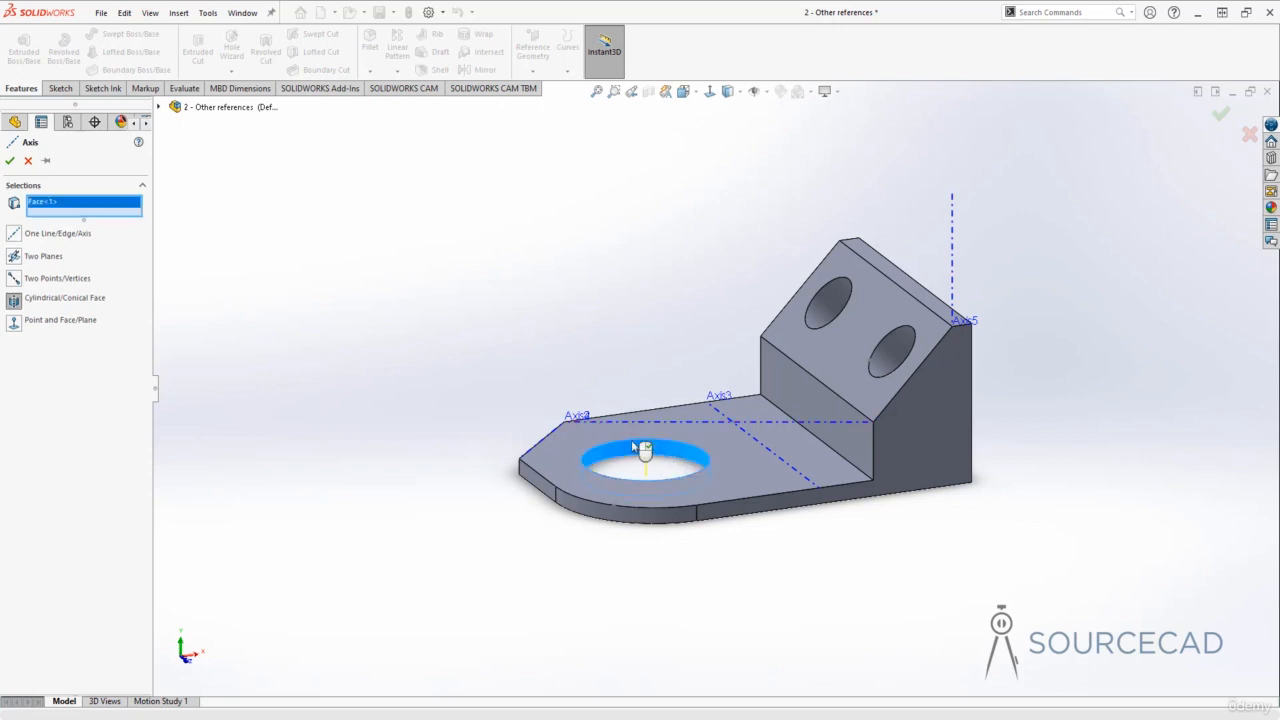
pyautogui.click(14, 300)
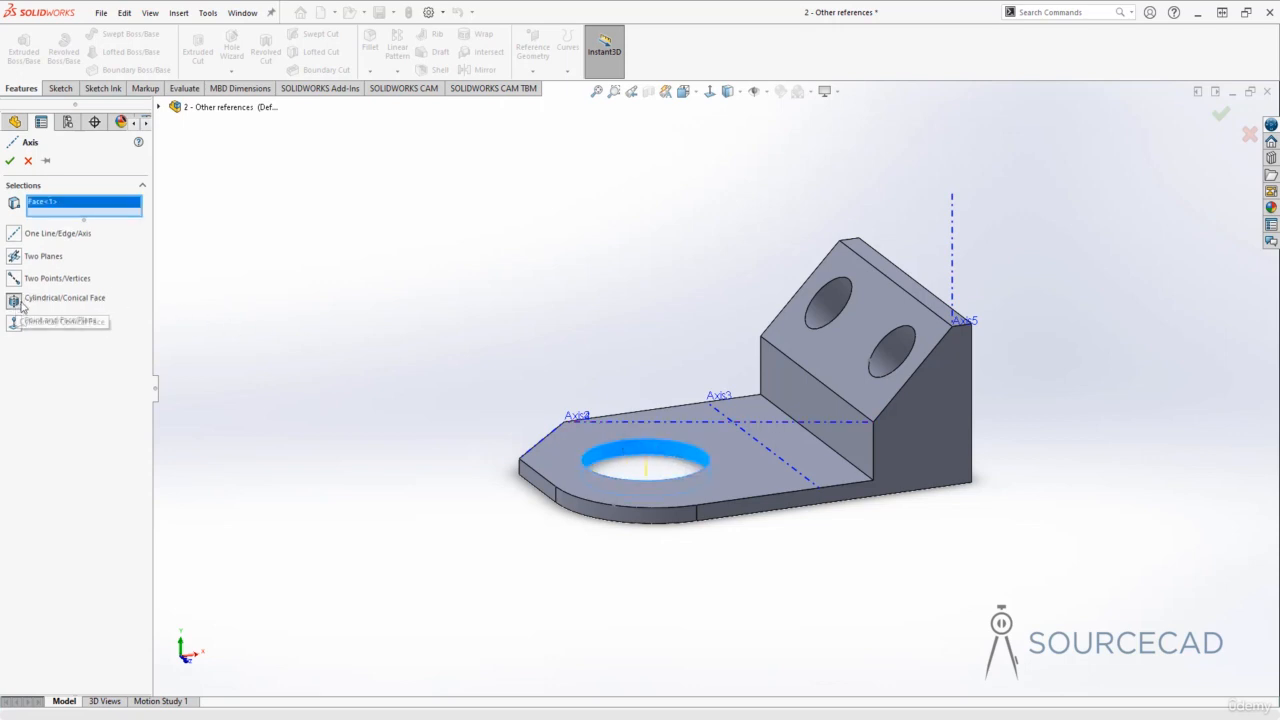
pyautogui.moveTo(419, 369); pyautogui.dragTo(420, 384, button='middle')
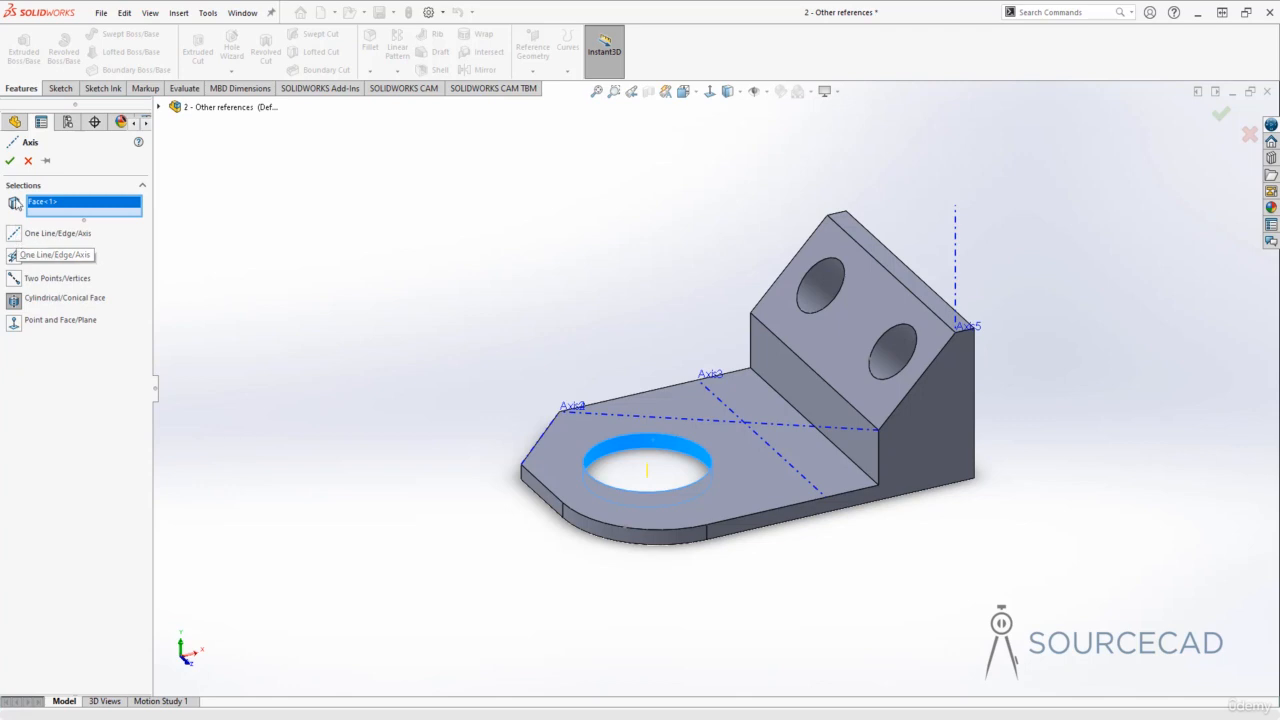
pyautogui.click(10, 161)
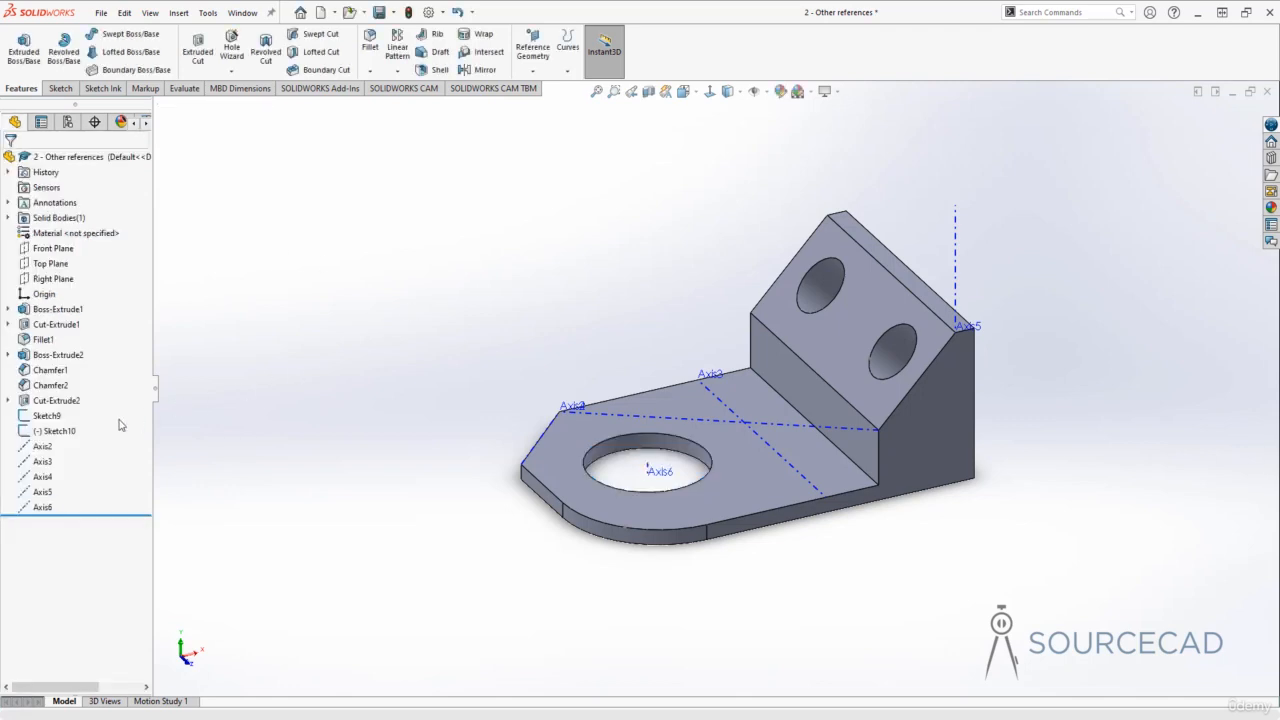
# Delete all the reference axes, Axis2 through Axis6, from the part
pyautogui.click(45, 446)
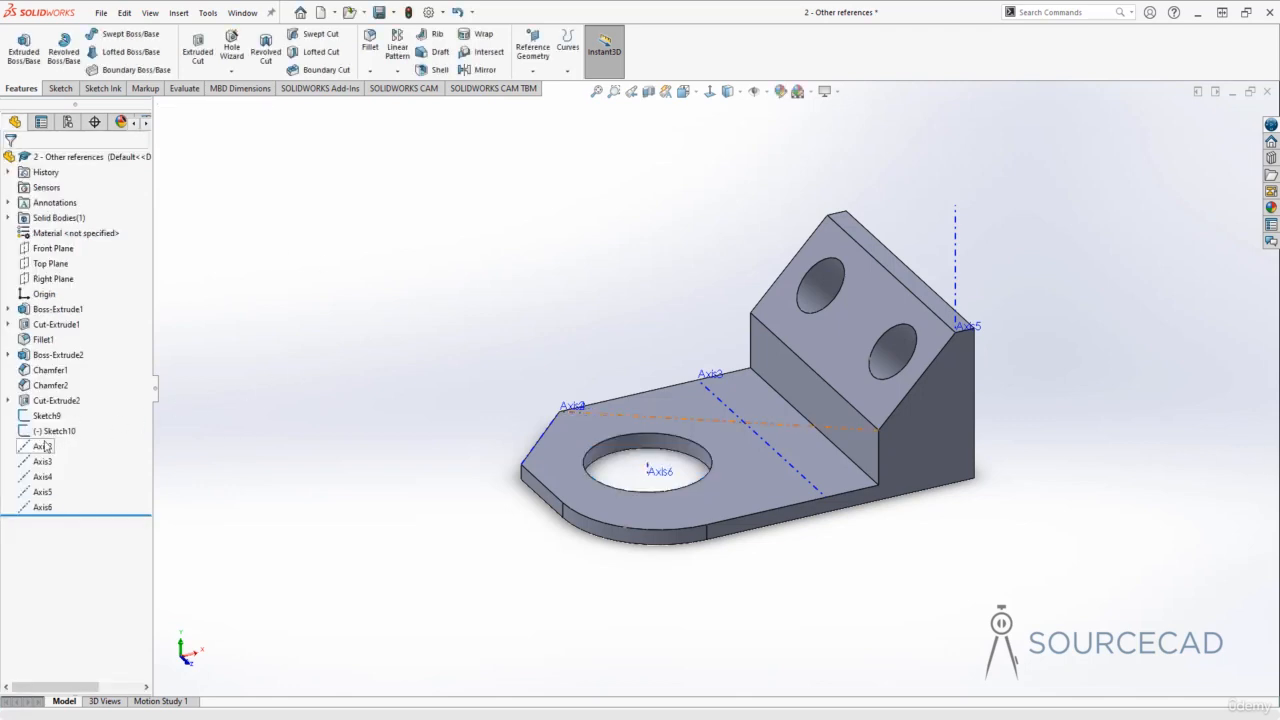
pyautogui.keyDown('shift'); pyautogui.click(42, 508); pyautogui.keyUp('shift')
pyautogui.rightClick(42, 507)
pyautogui.click(66, 550)
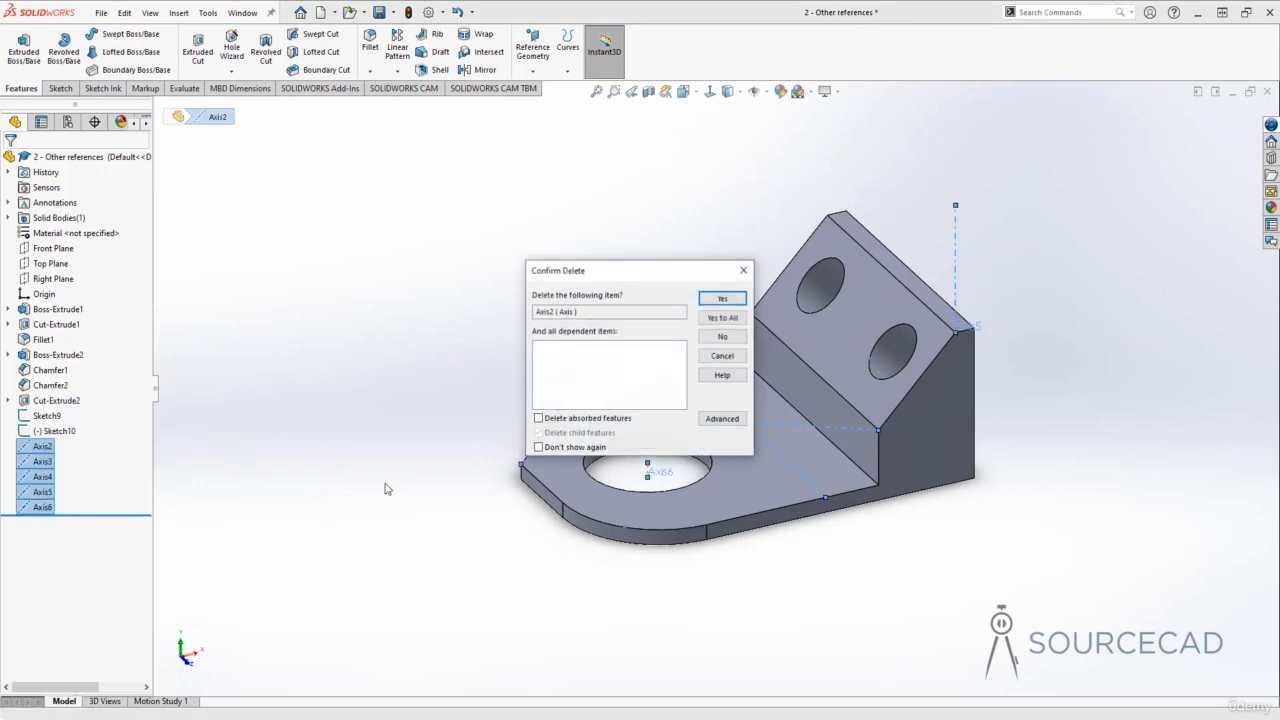
pyautogui.click(722, 317)
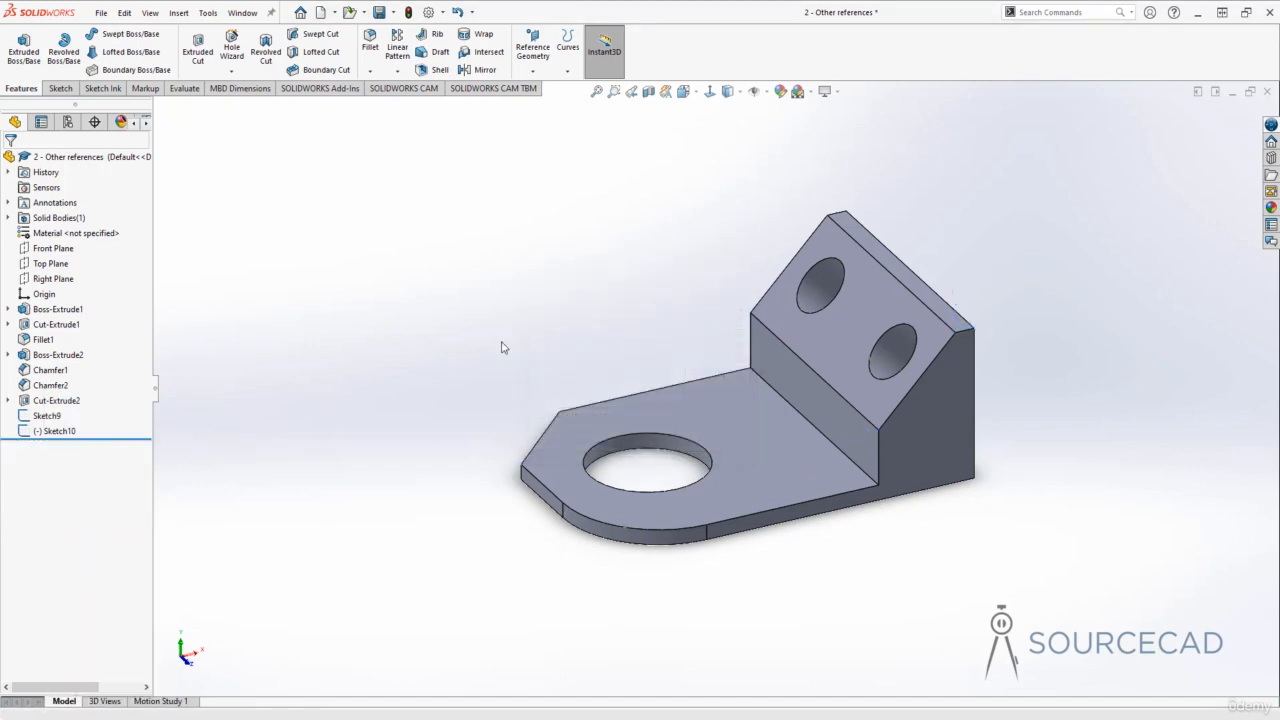
# Create a reference point at the center of the base plate's top face
pyautogui.click(536, 68)
pyautogui.click(545, 138)
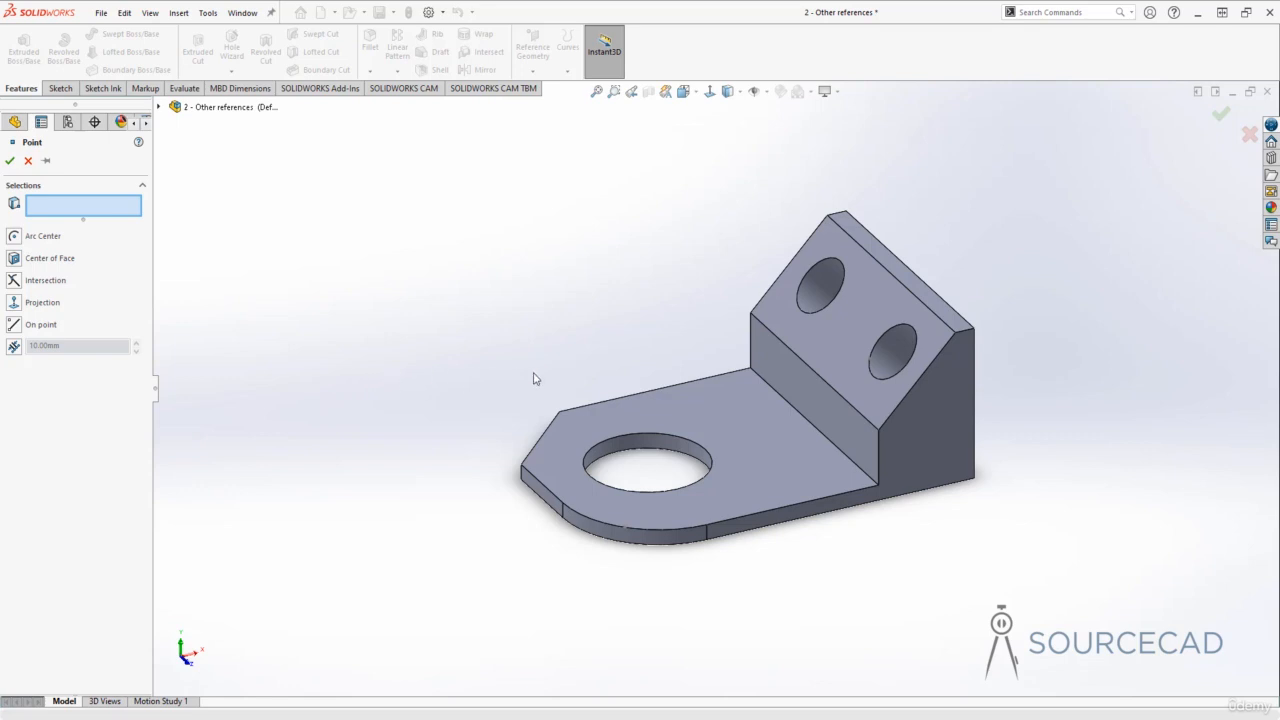
pyautogui.click(752, 438)
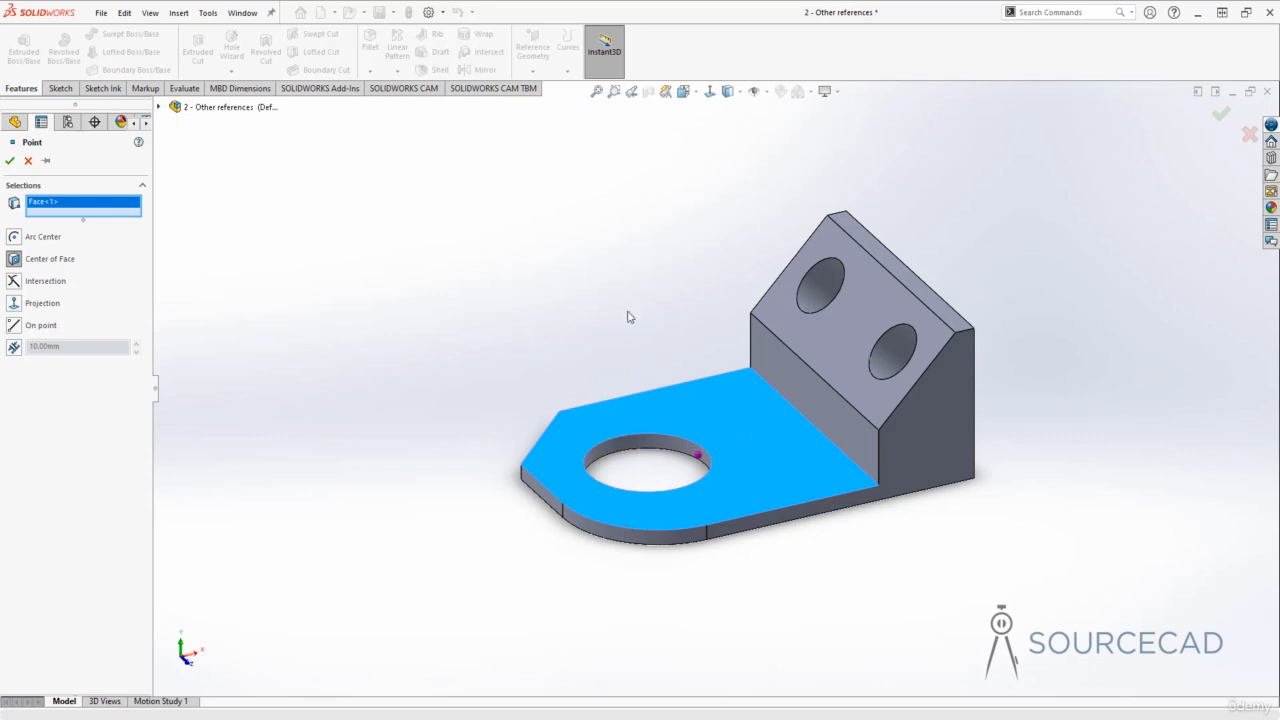
pyautogui.moveTo(629, 317); pyautogui.dragTo(650, 400, button='middle')
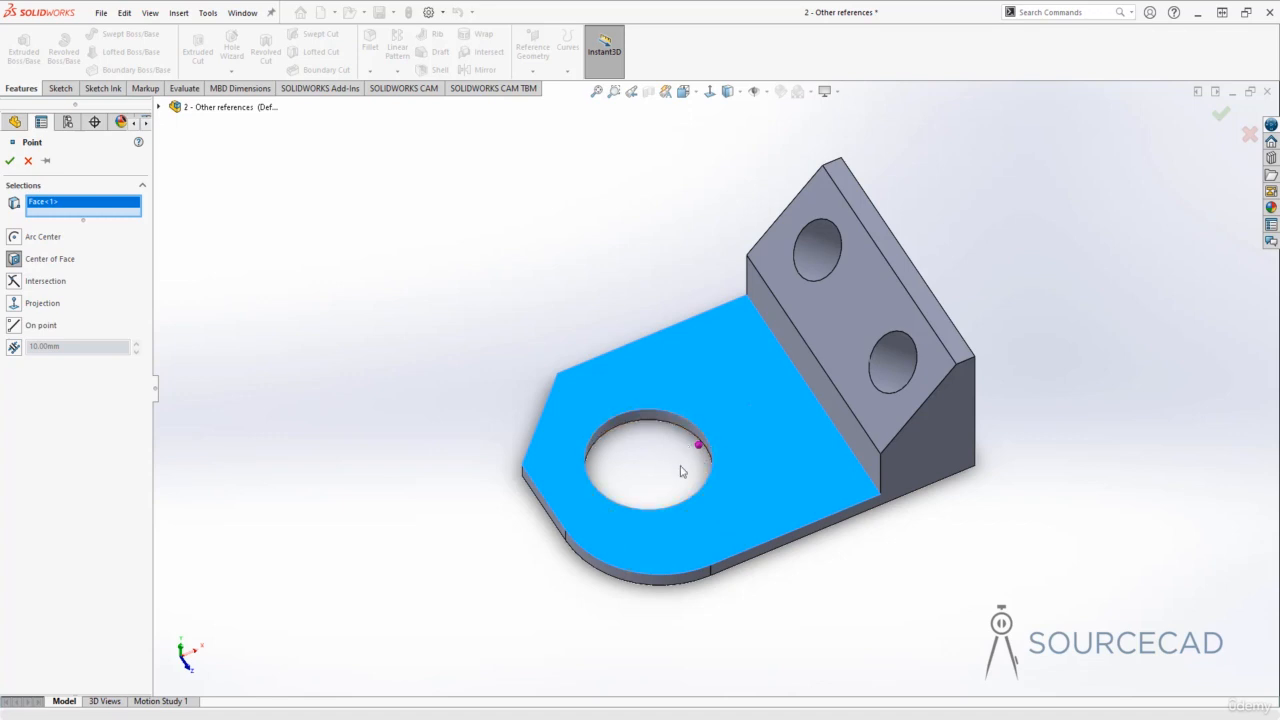
pyautogui.moveTo(680, 471); pyautogui.dragTo(697, 434, button='middle')
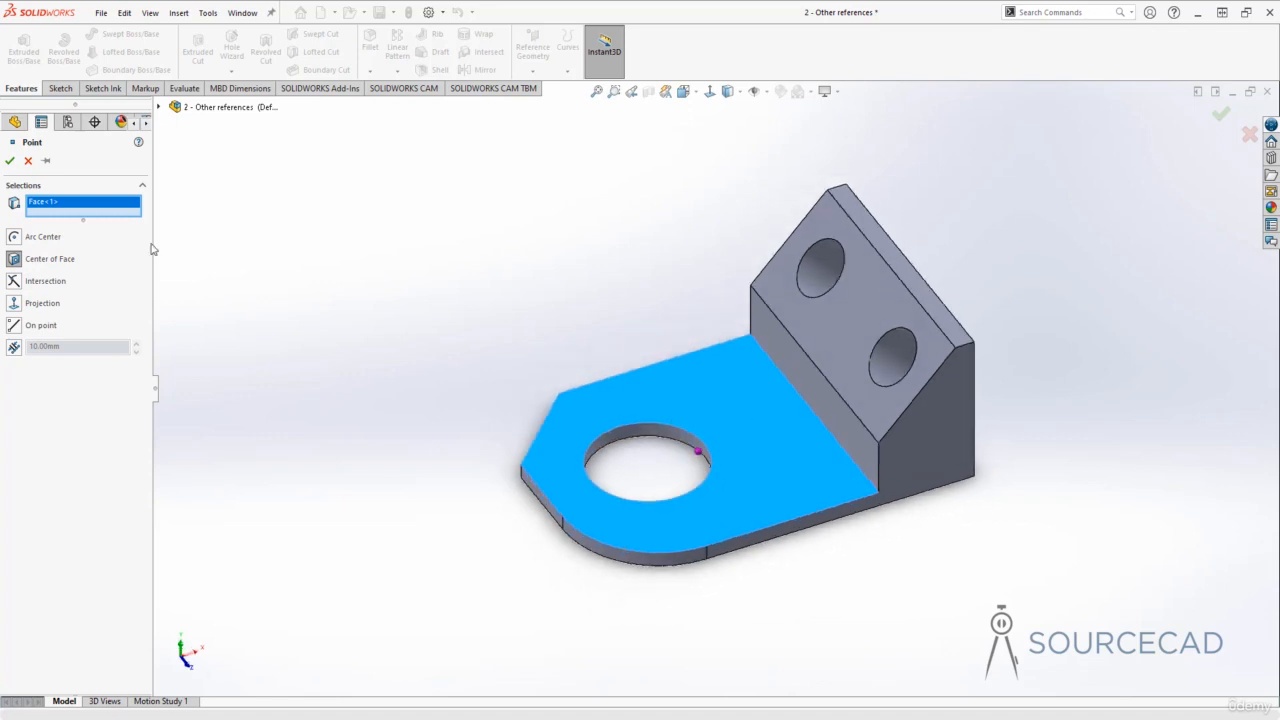
pyautogui.press('Return')
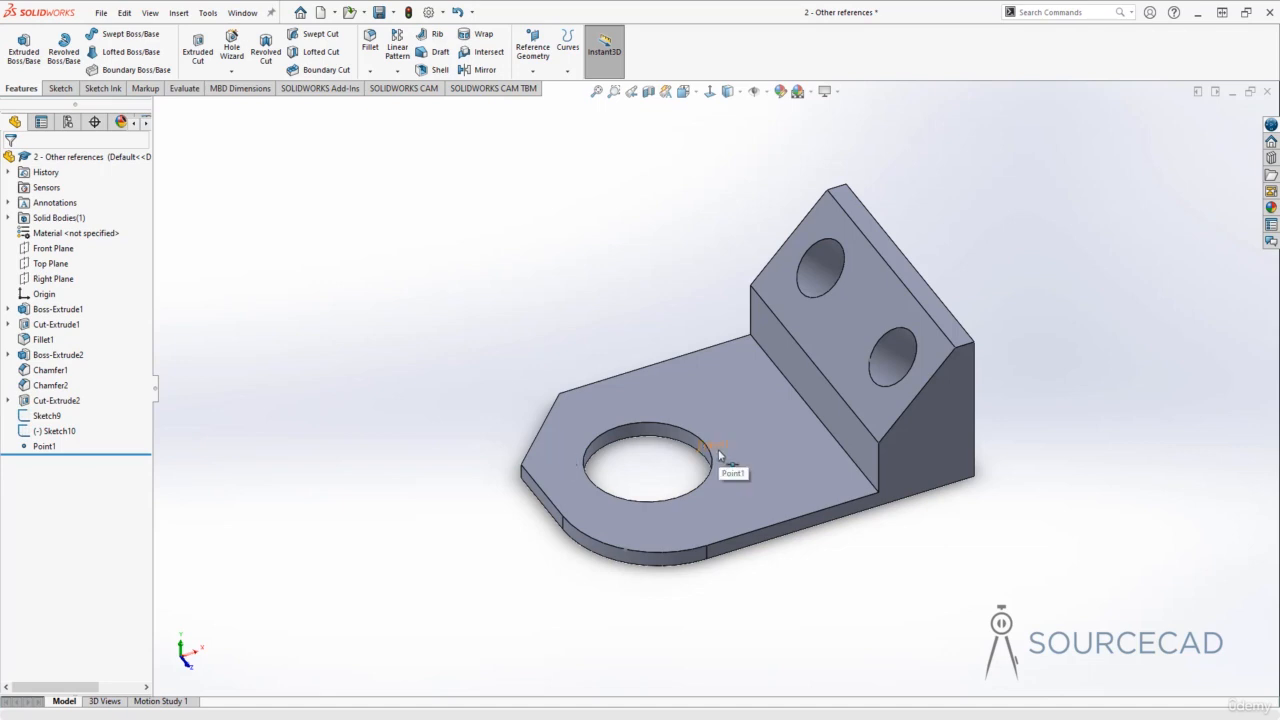
pyautogui.click(536, 69)
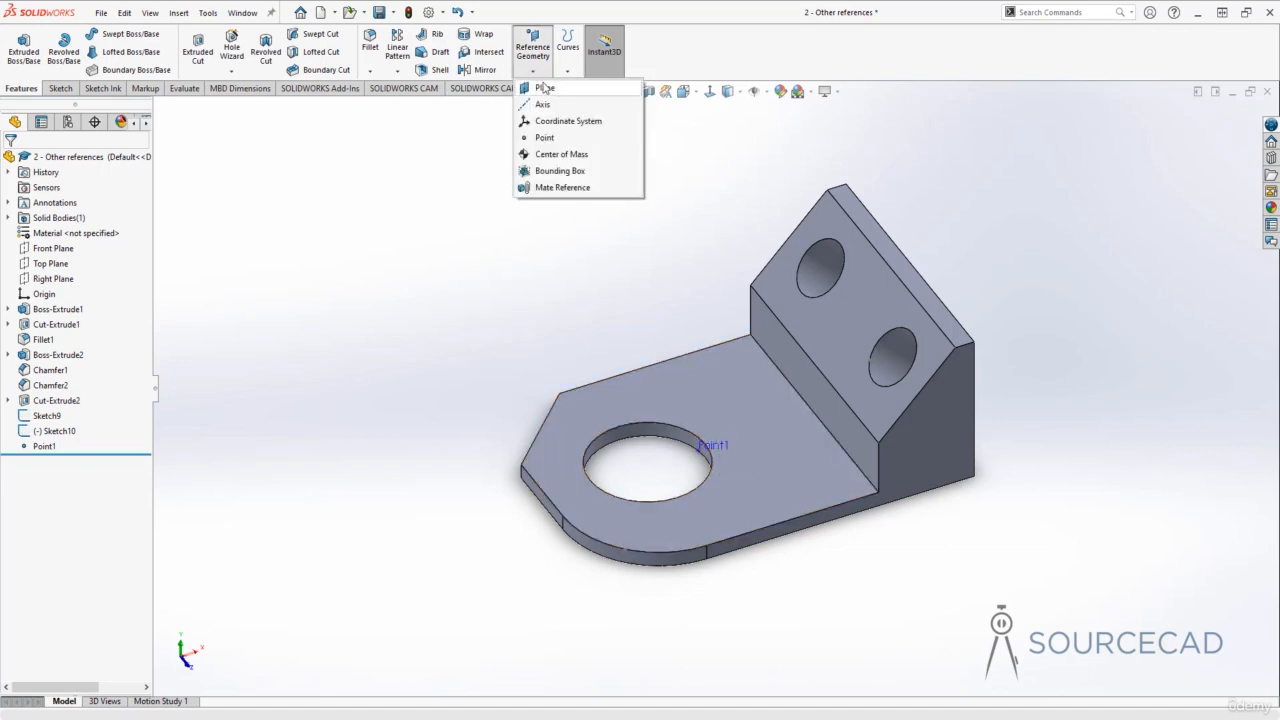
pyautogui.click(541, 137)
pyautogui.moveTo(743, 440); pyautogui.dragTo(904, 413, button='middle')
pyautogui.click(904, 413)
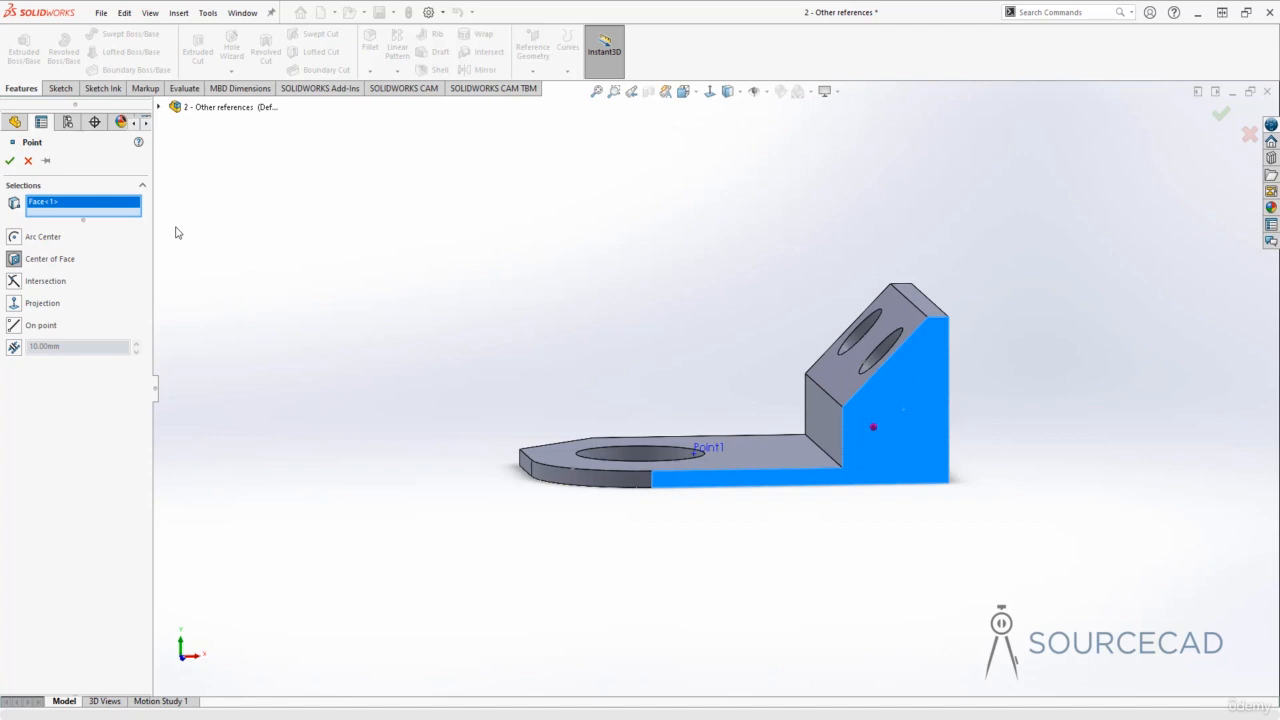
pyautogui.click(28, 162)
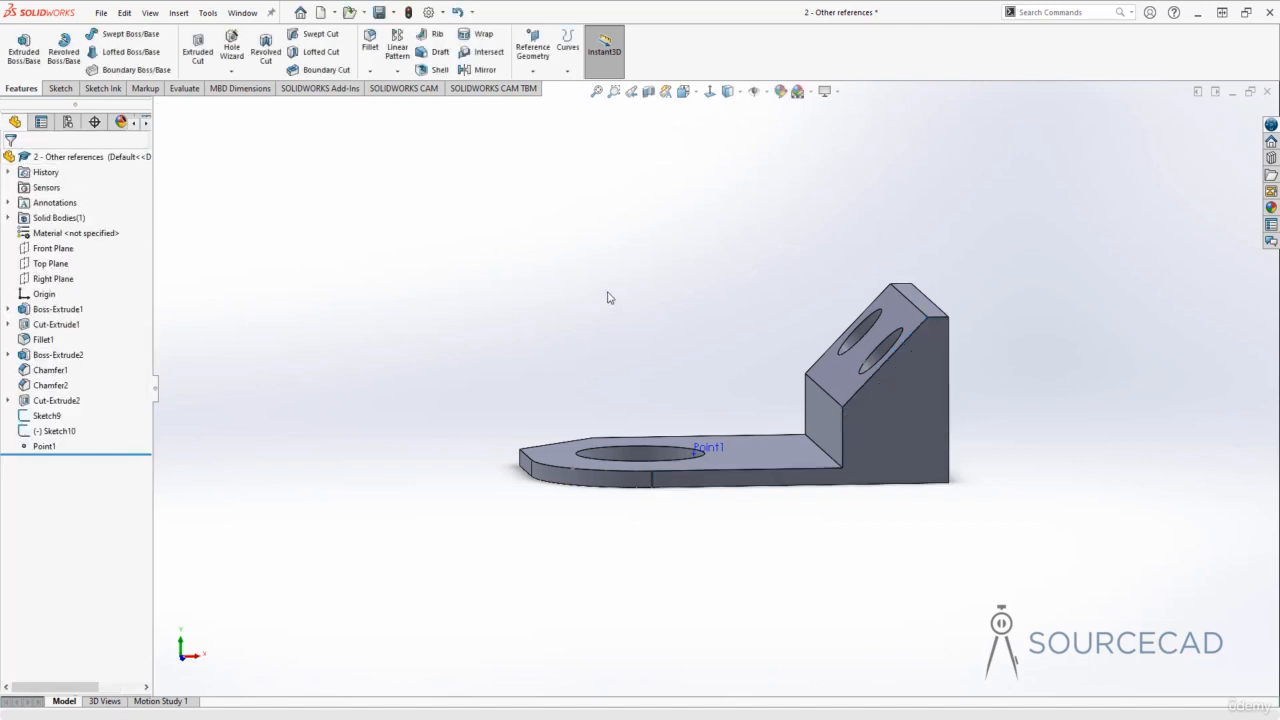
# Create a reference point by projecting the inclined face's upper corner vertex onto the plane of the base plate's top face
pyautogui.moveTo(608, 297); pyautogui.dragTo(618, 304, button='middle')
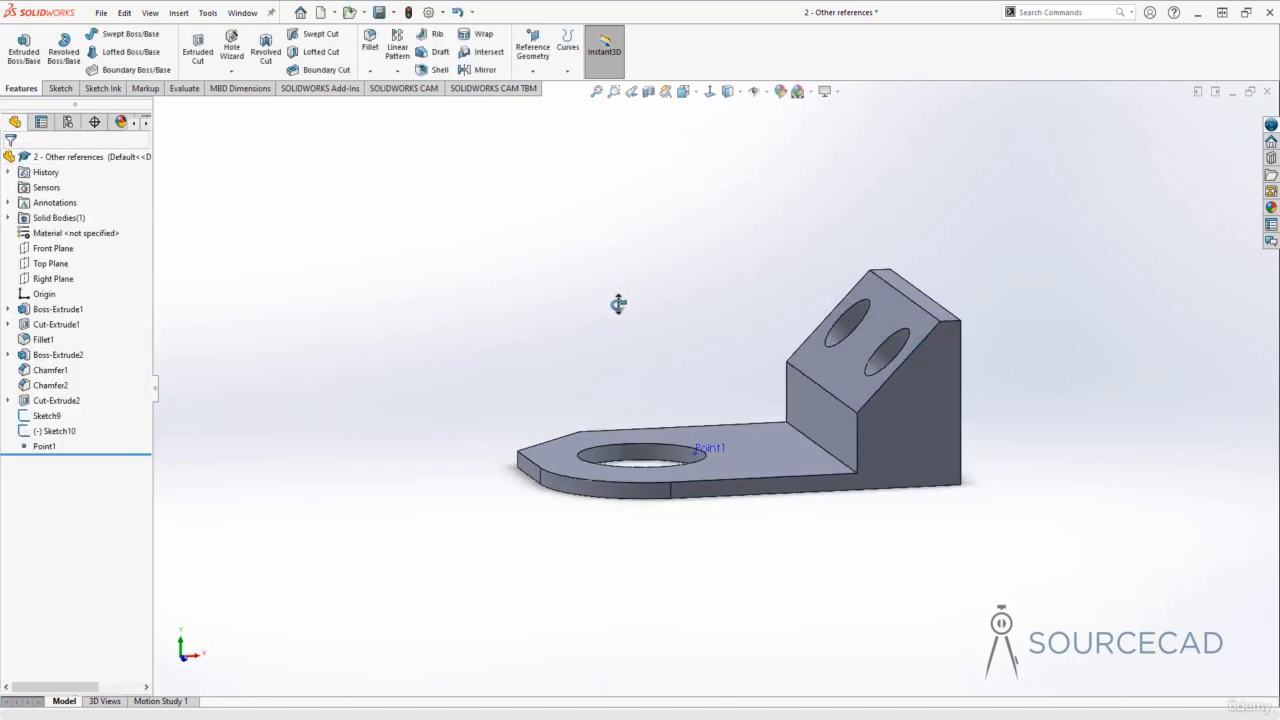
pyautogui.click(532, 69)
pyautogui.click(550, 138)
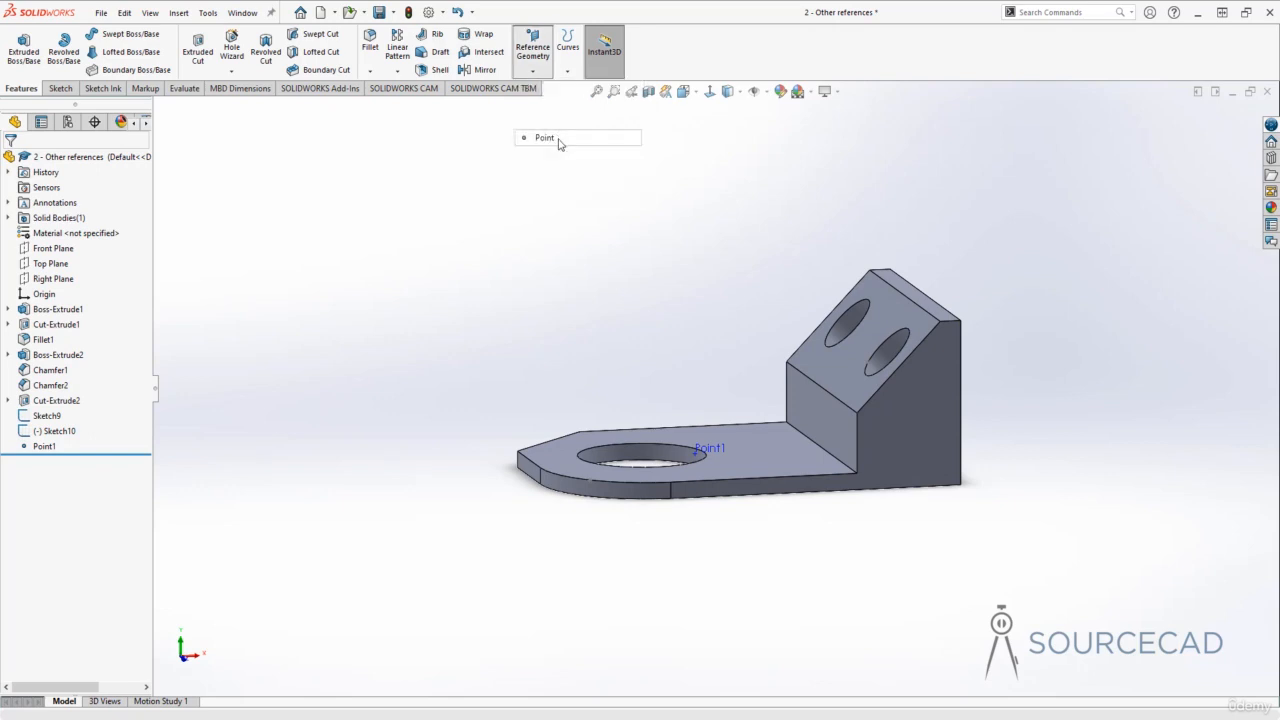
pyautogui.click(939, 323)
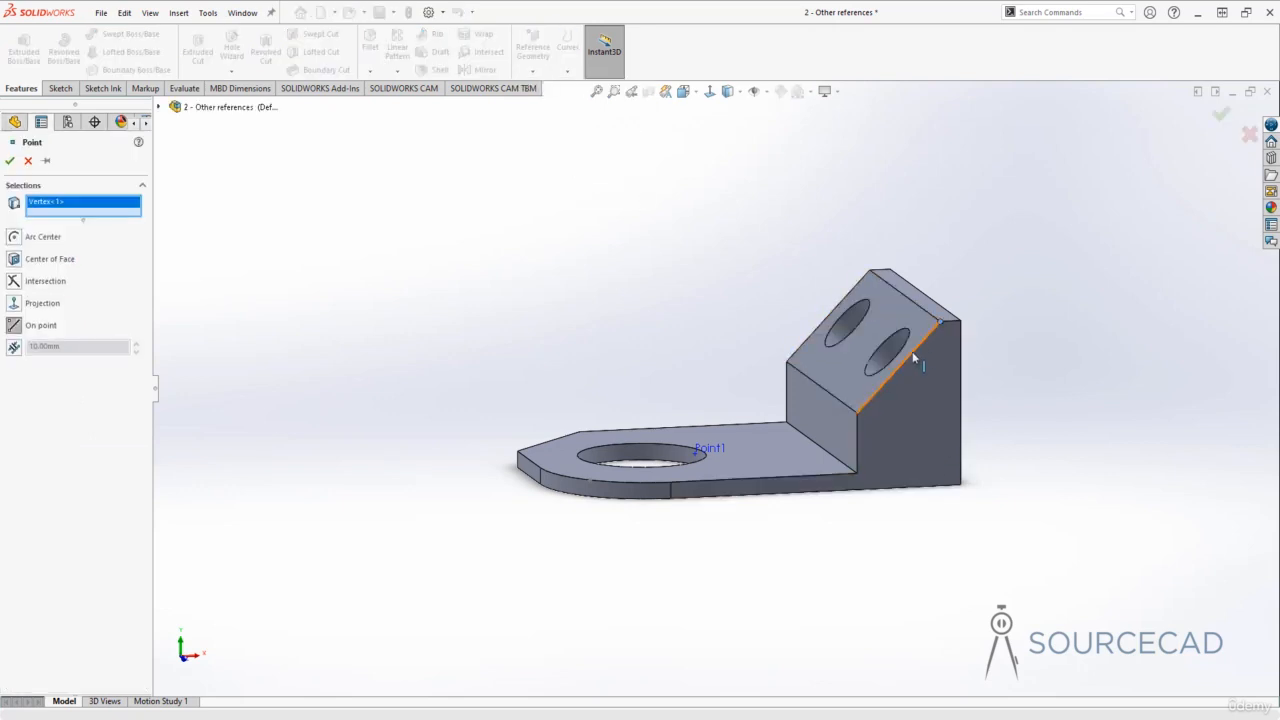
pyautogui.click(763, 458)
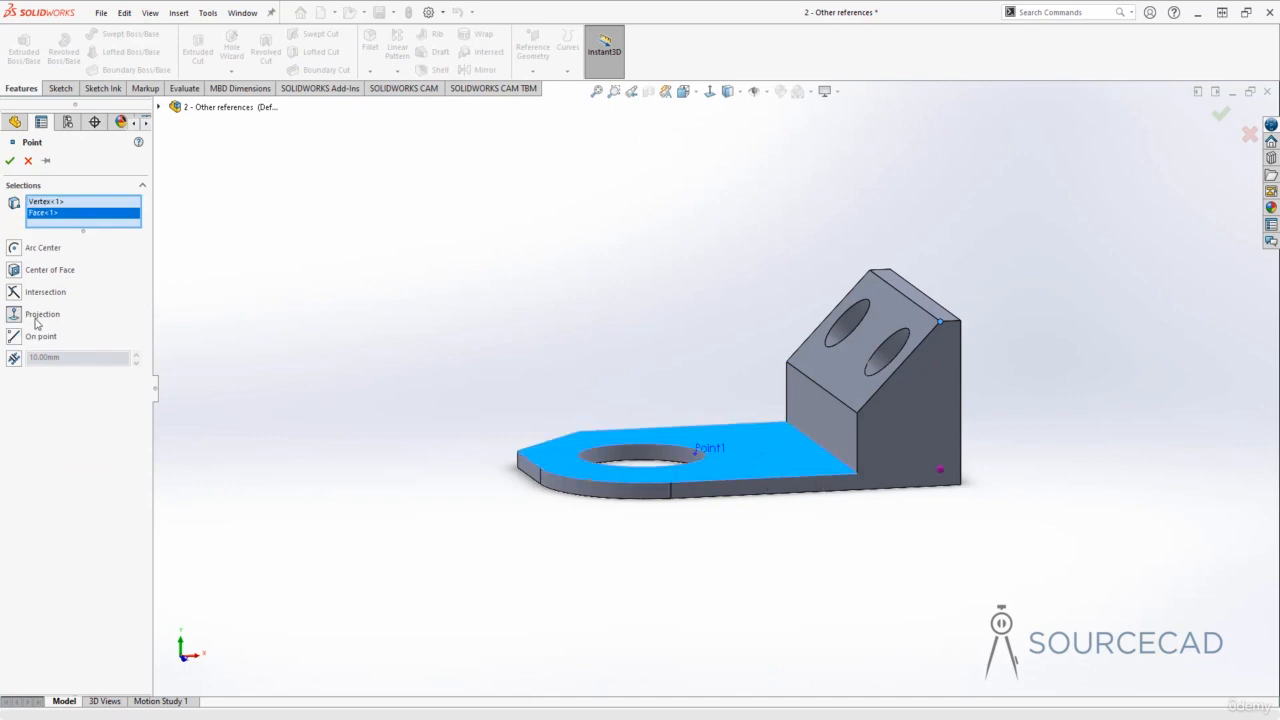
pyautogui.moveTo(680, 349); pyautogui.dragTo(791, 524, button='middle')
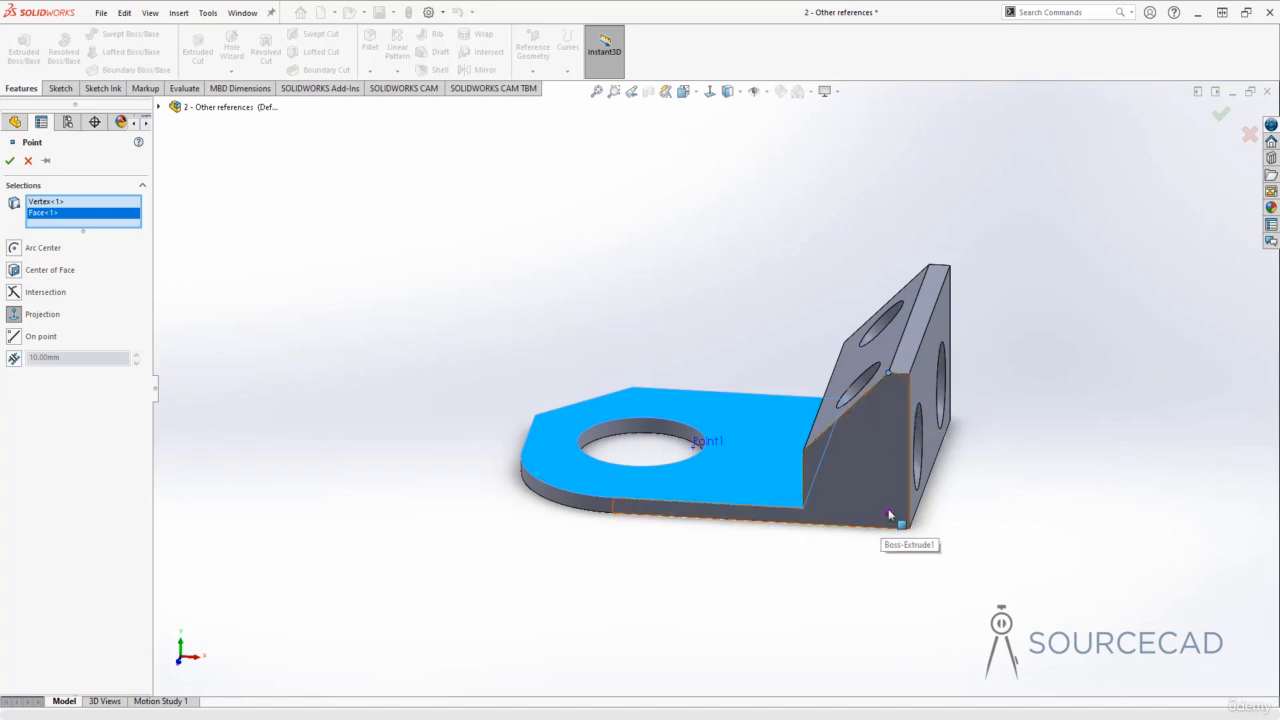
pyautogui.click(9, 161)
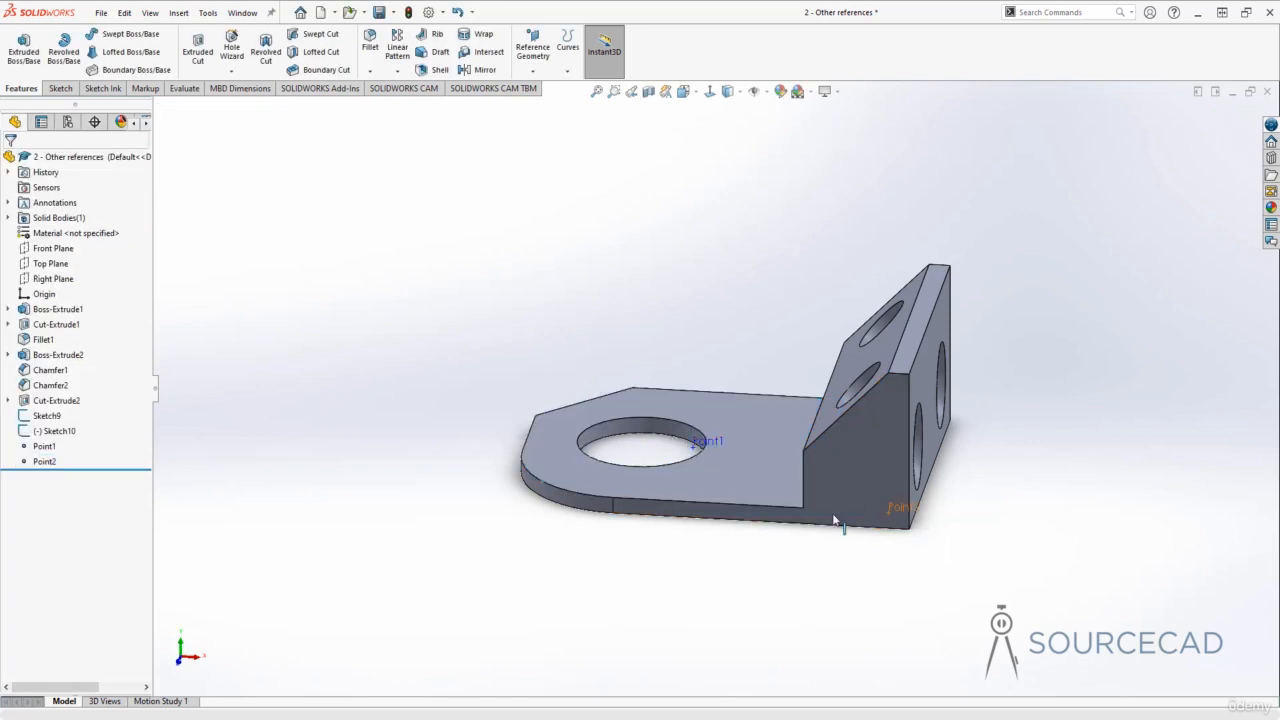
# Create a reference point at the arc center of the large base plate hole's top edge
pyautogui.moveTo(838, 524); pyautogui.dragTo(686, 382, button='middle')
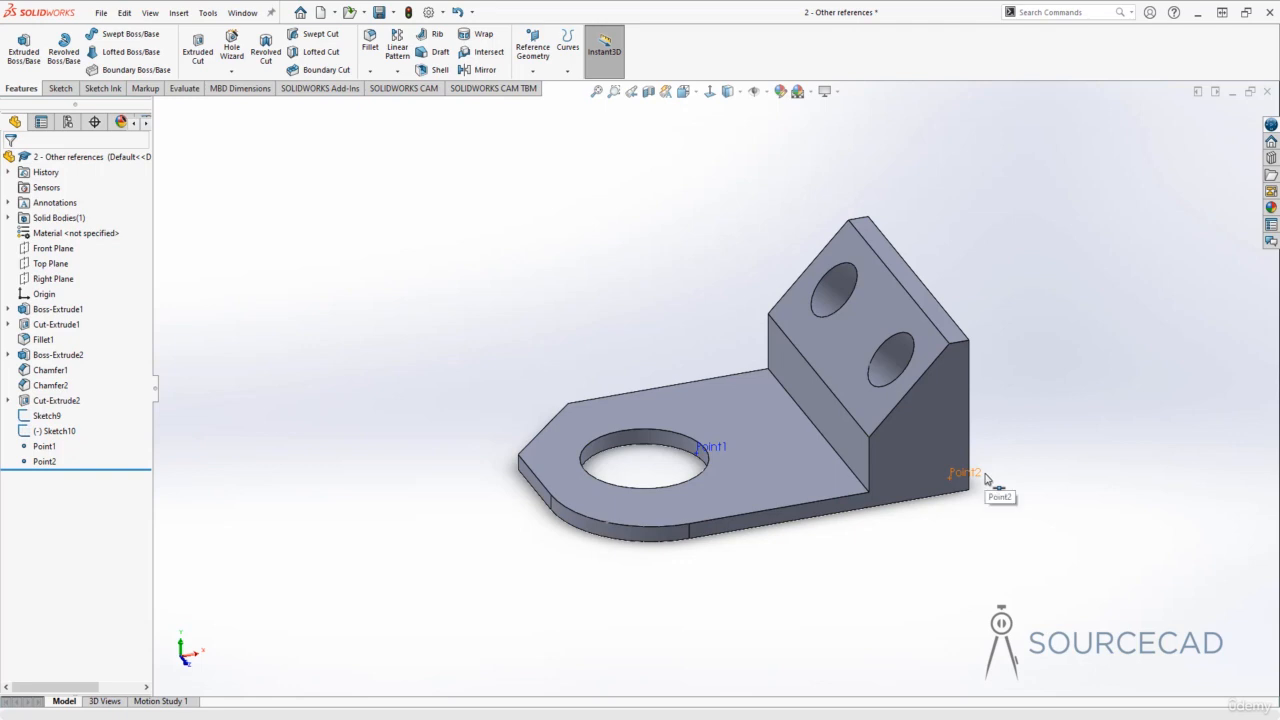
pyautogui.click(532, 70)
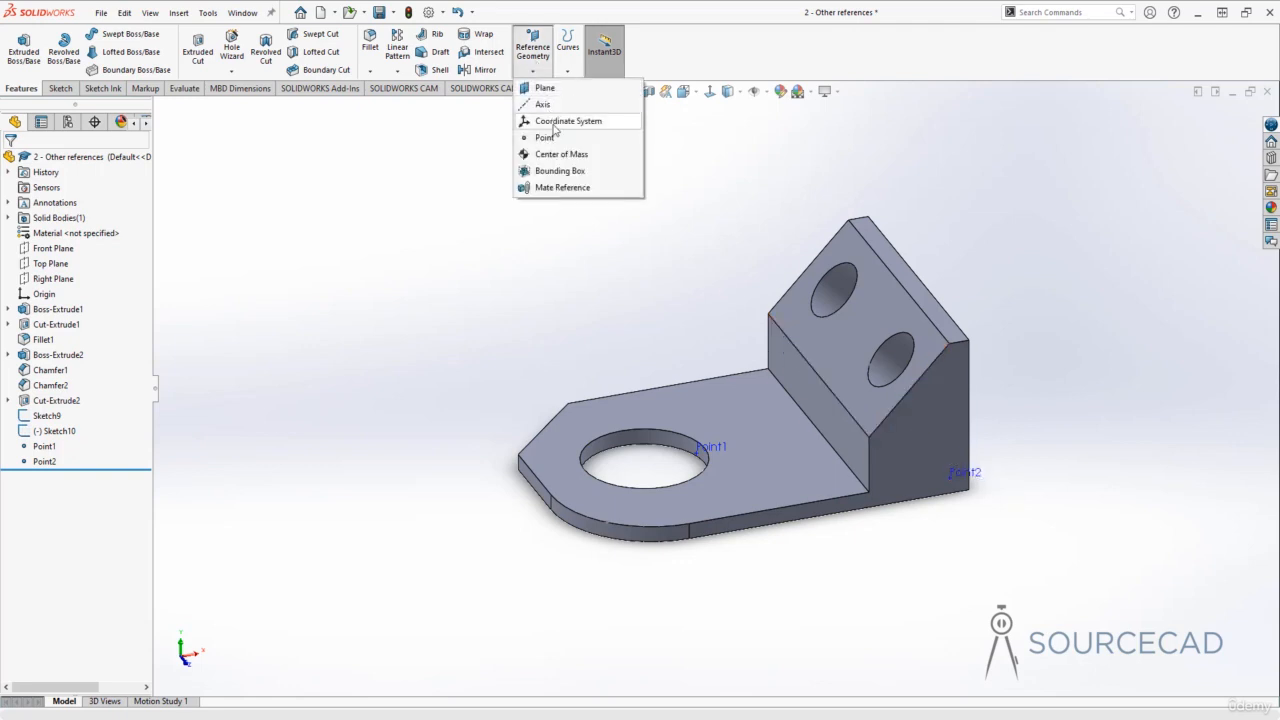
pyautogui.click(552, 139)
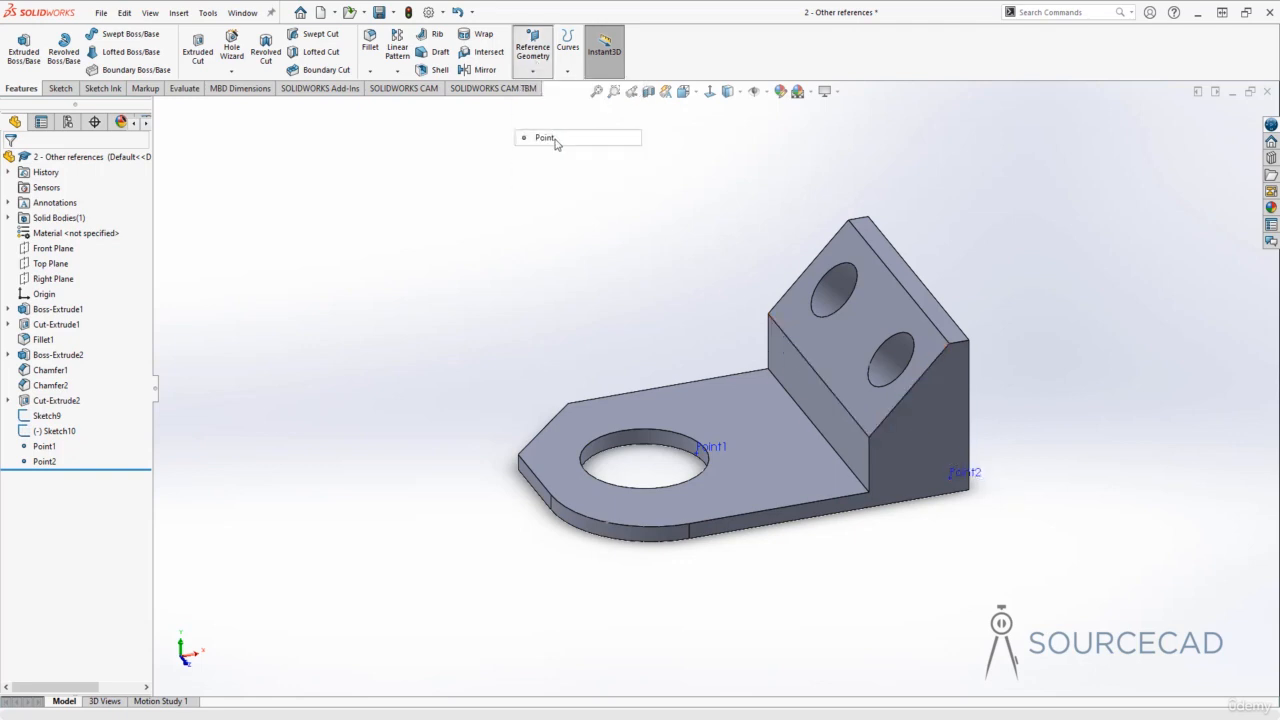
pyautogui.click(648, 427)
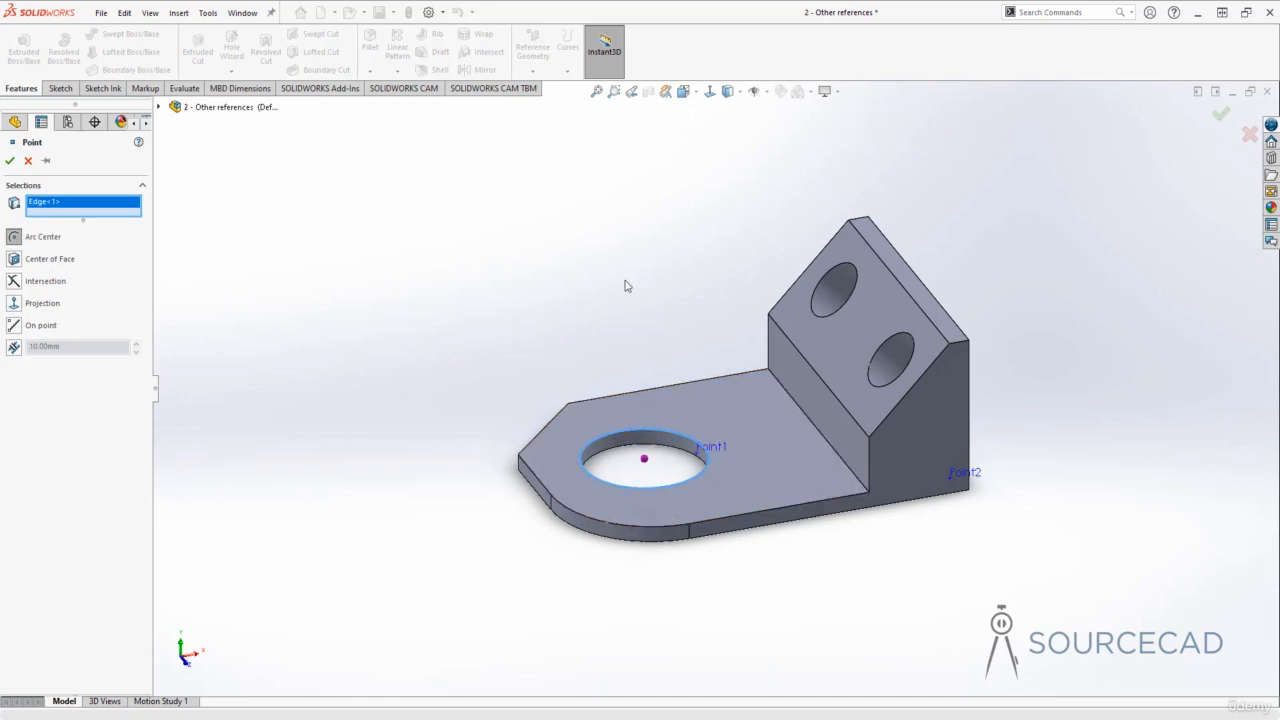
pyautogui.moveTo(614, 337); pyautogui.dragTo(640, 434, button='middle')
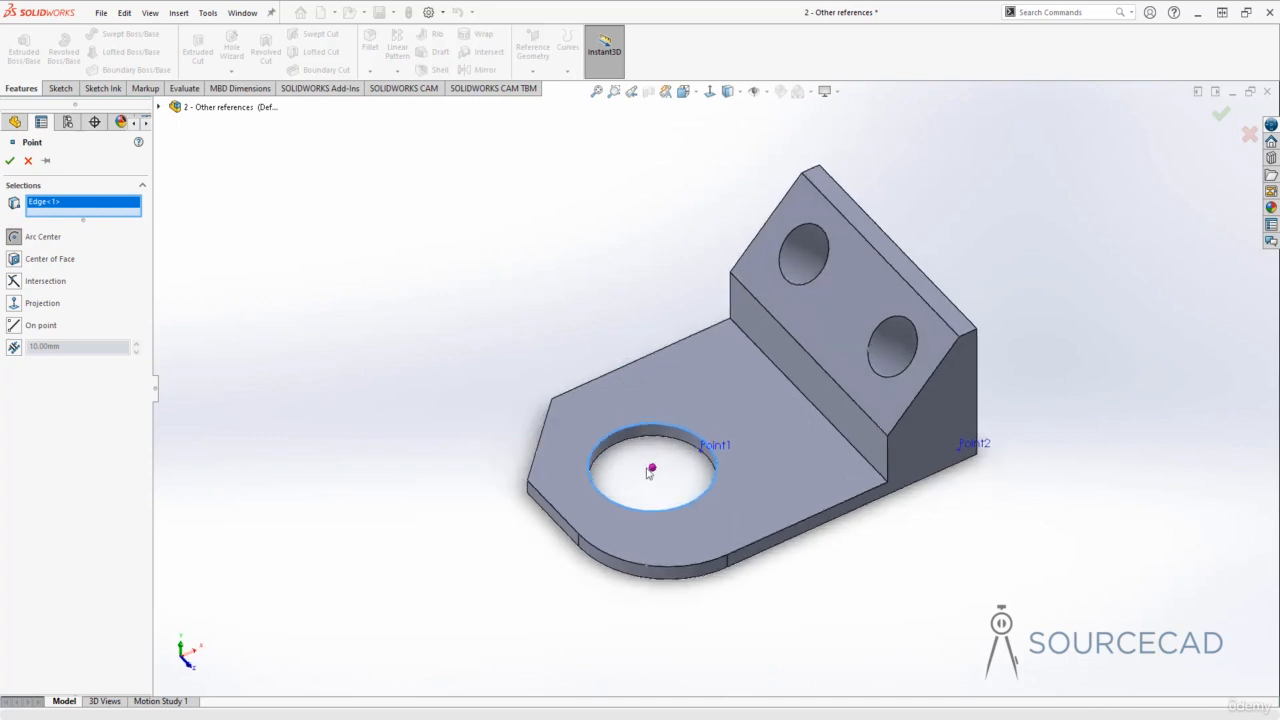
pyautogui.click(10, 162)
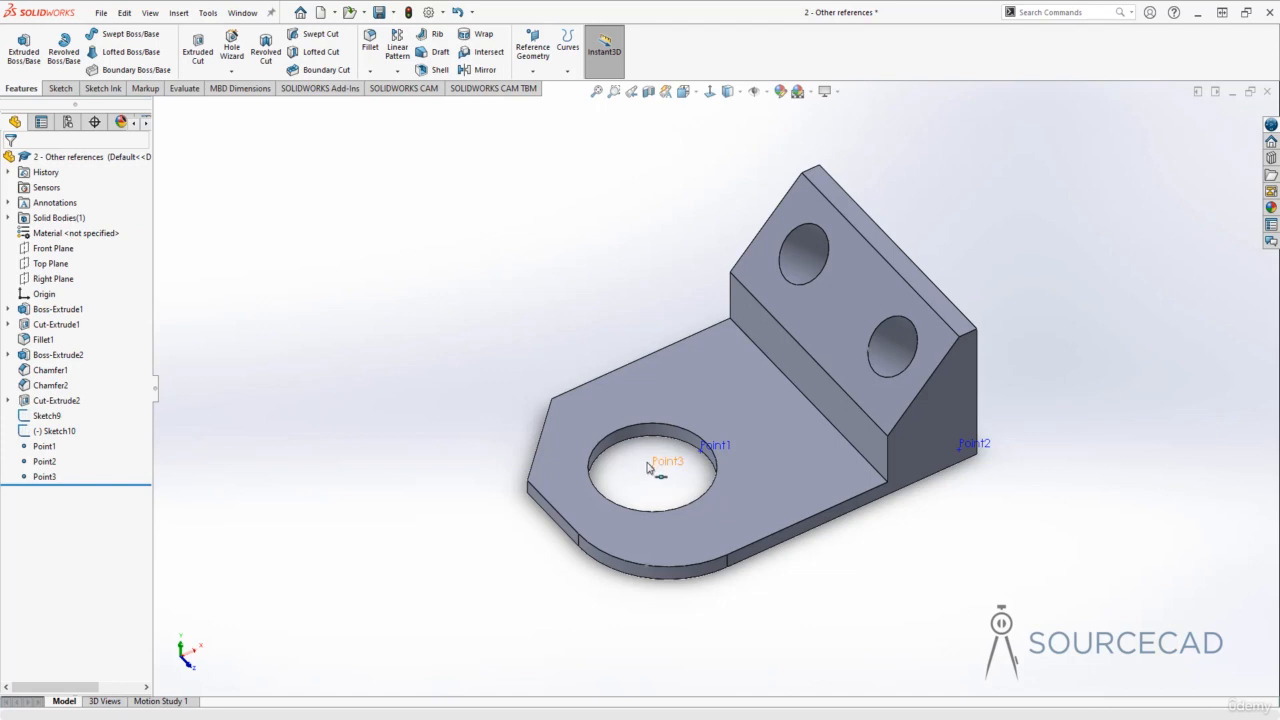
# Create a reference point at the intersection of the inclined face's side edge and the base plate's long top edge on the same side
pyautogui.click(532, 71)
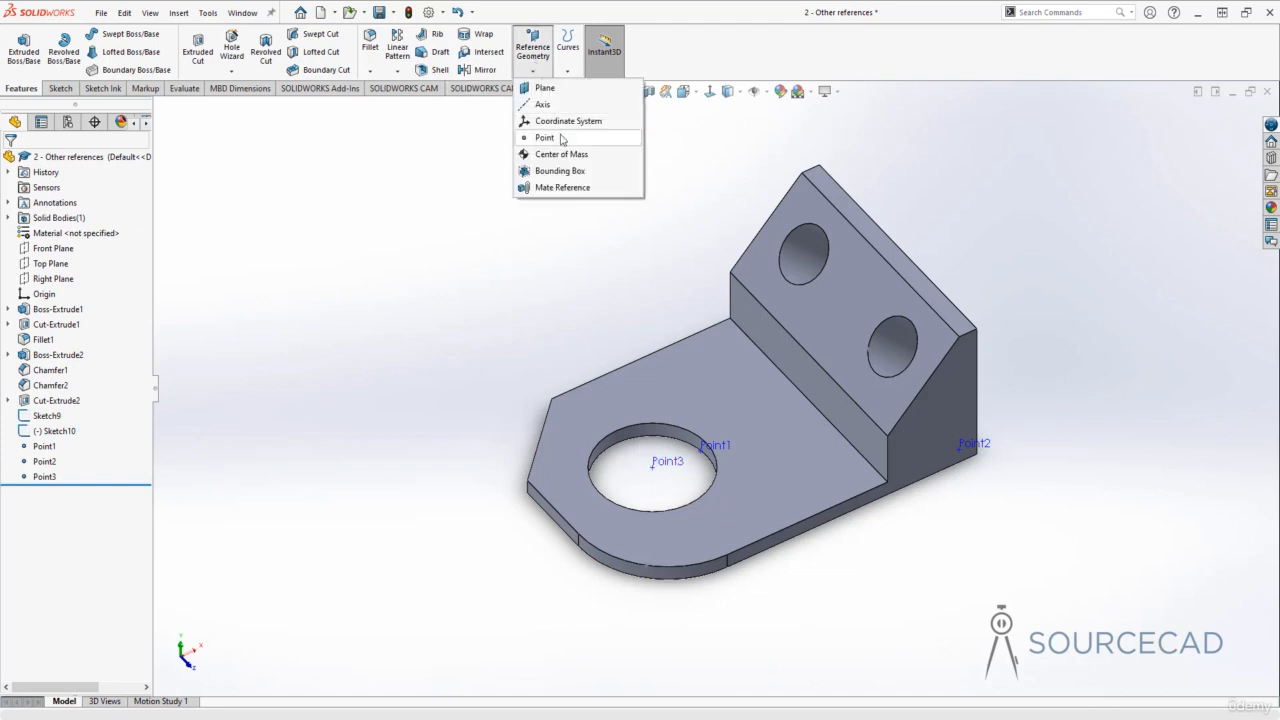
pyautogui.click(545, 137)
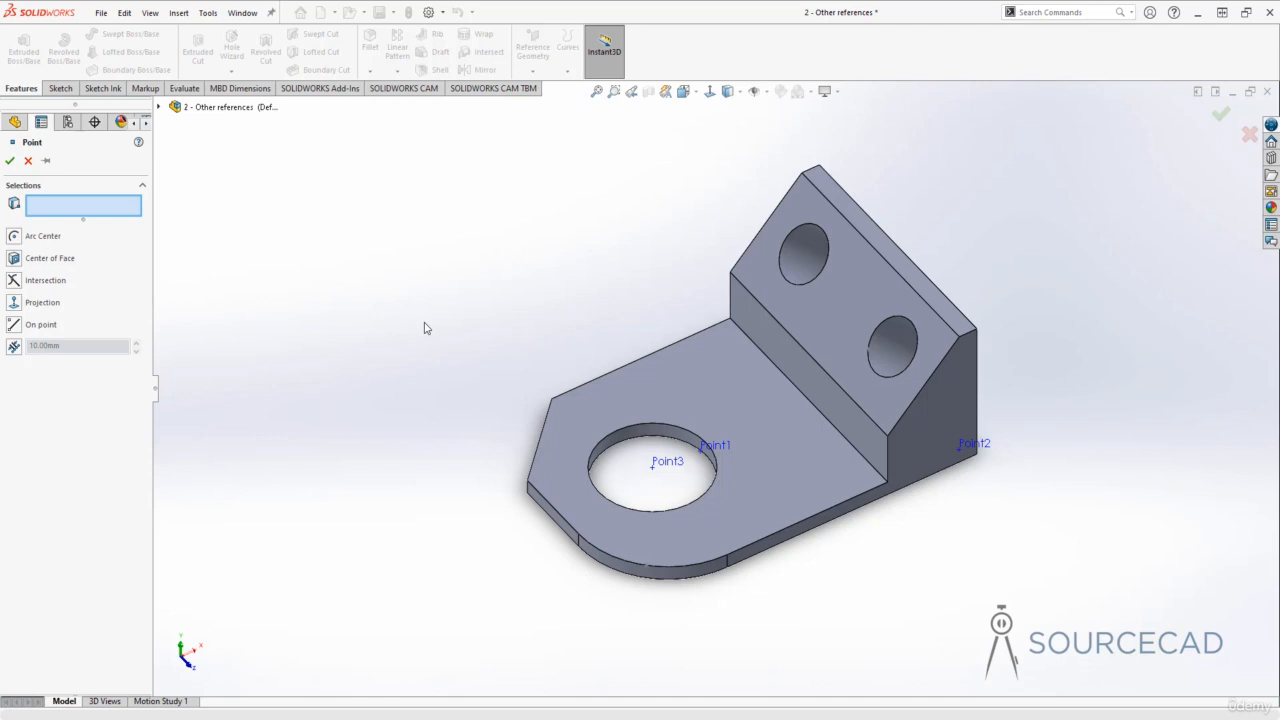
pyautogui.moveTo(424, 328); pyautogui.dragTo(475, 293, button='middle')
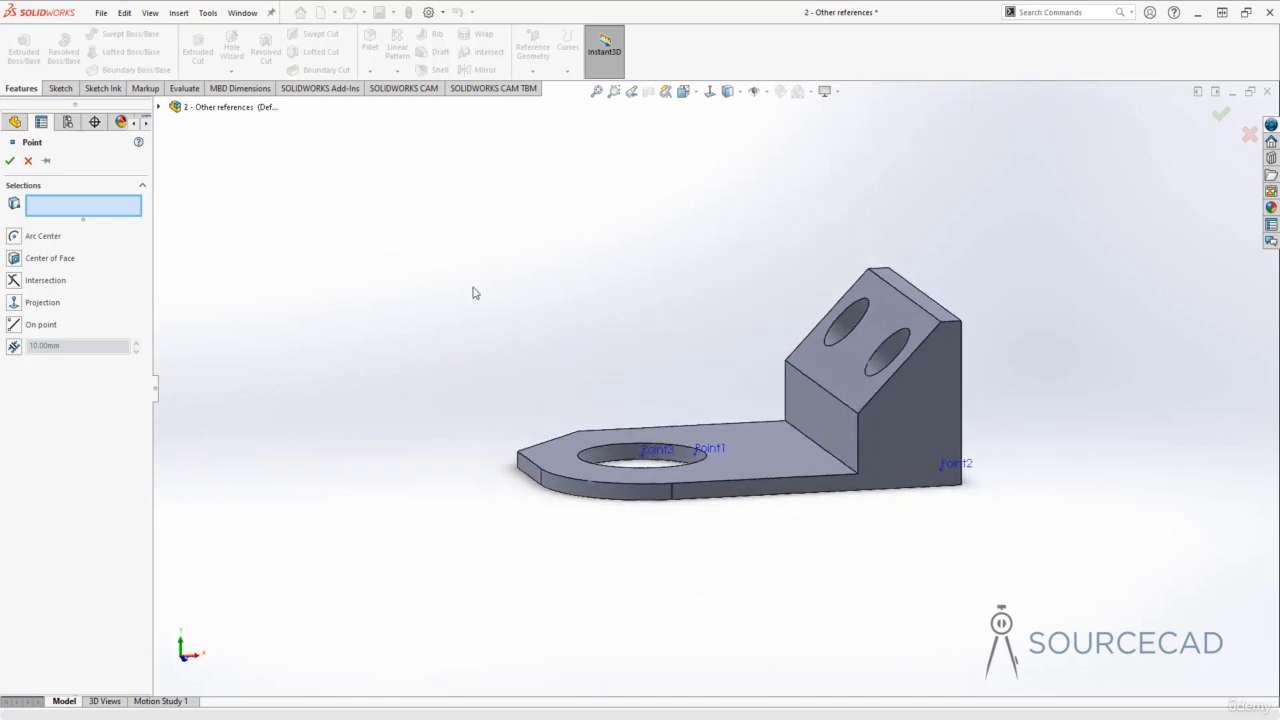
pyautogui.click(879, 388)
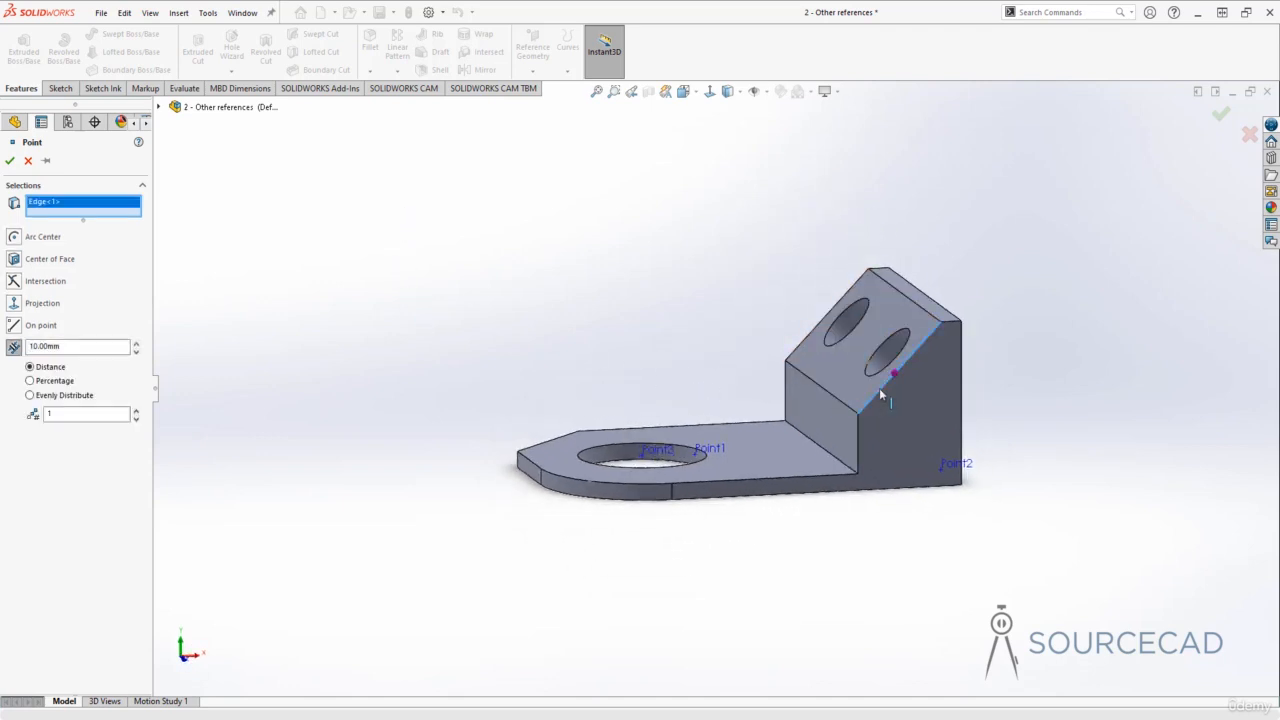
pyautogui.click(773, 477)
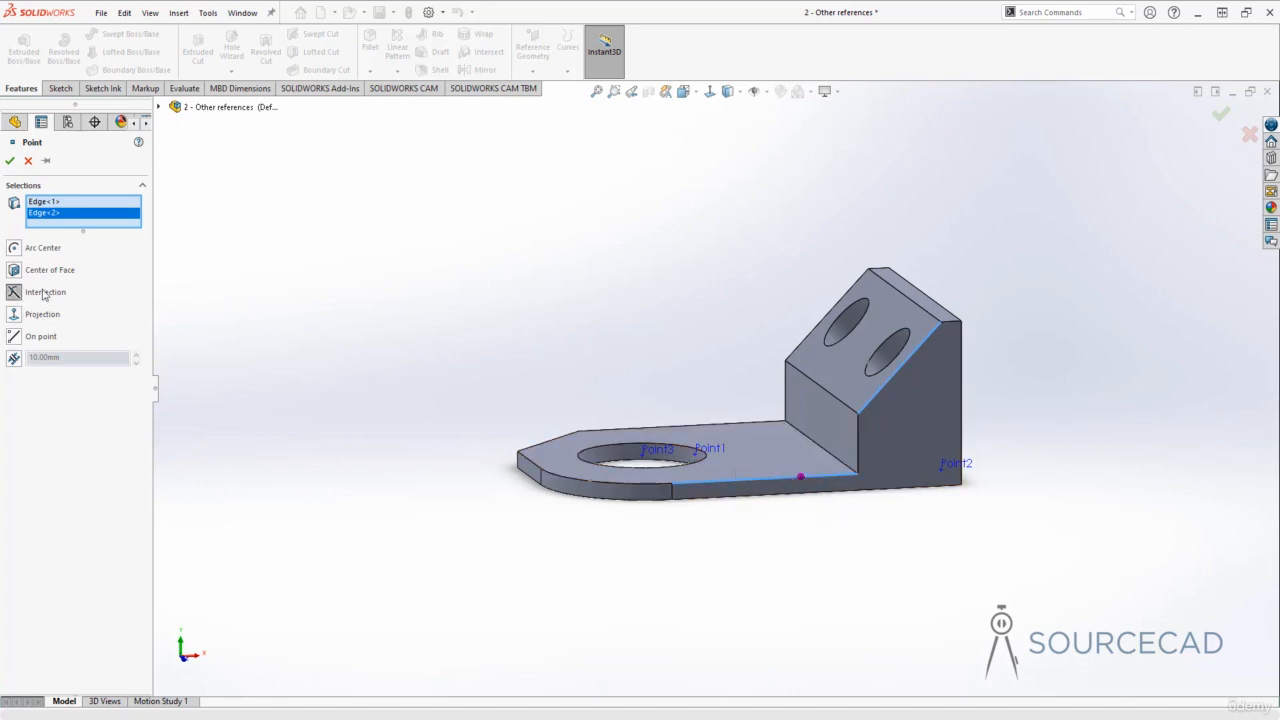
pyautogui.click(10, 160)
pyautogui.moveTo(523, 323); pyautogui.dragTo(547, 365, button='middle')
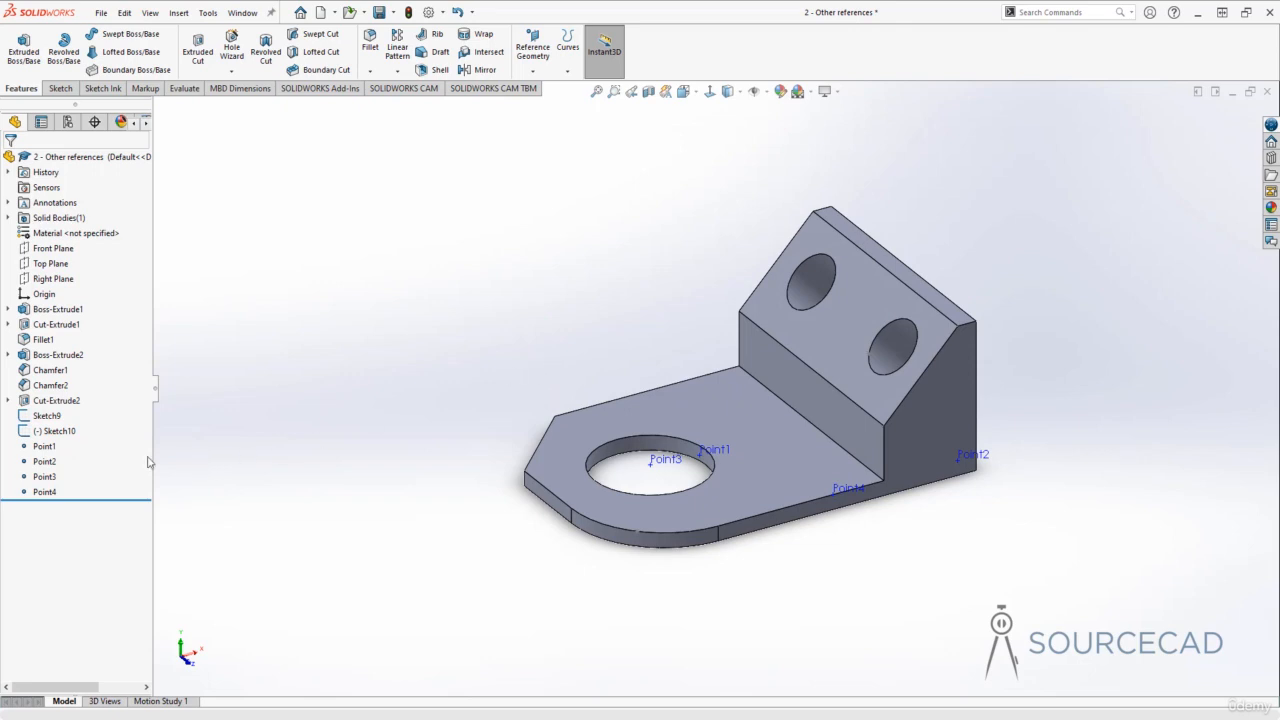
# Delete the reference points Point1 through Point4 from the part
pyautogui.click(44, 446)
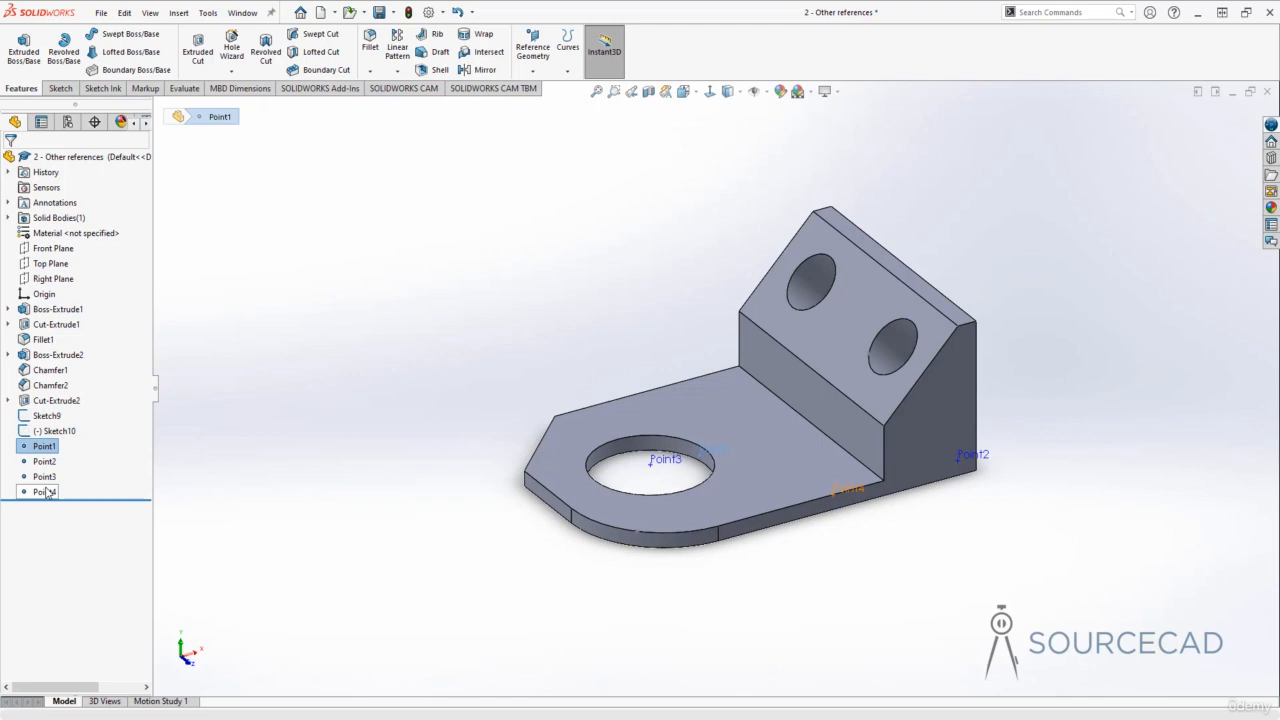
pyautogui.keyDown('shift'); pyautogui.click(45, 492); pyautogui.keyUp('shift')
pyautogui.rightClick(47, 492)
pyautogui.click(82, 527)
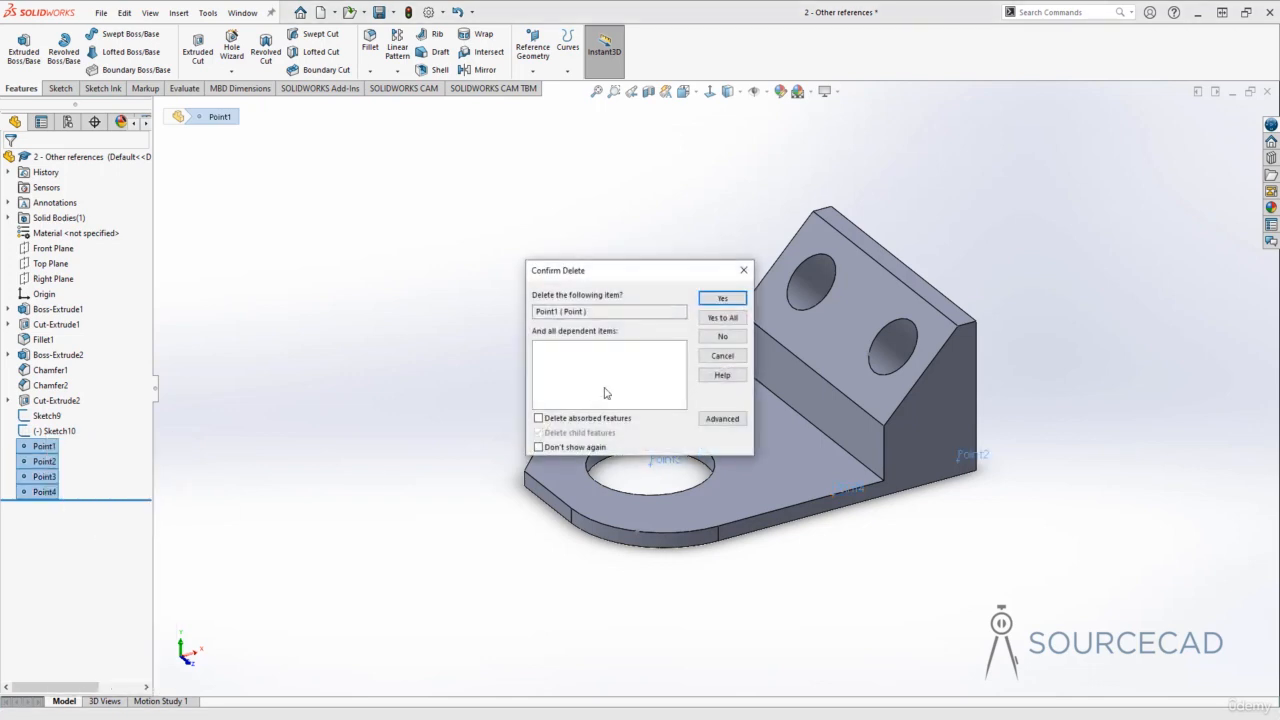
pyautogui.click(722, 298)
# Start a reference point along the top edge of the base plate's rounded corner, placed at 50% of the curve
pyautogui.click(540, 68)
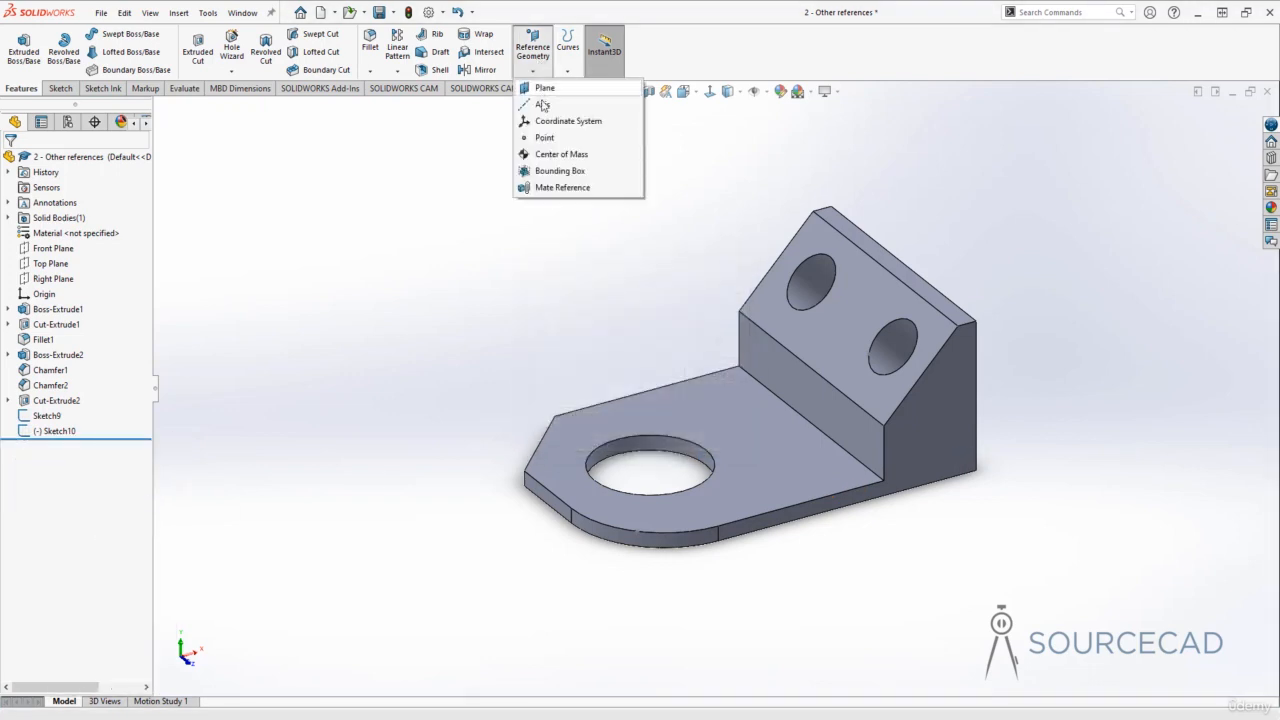
pyautogui.click(544, 137)
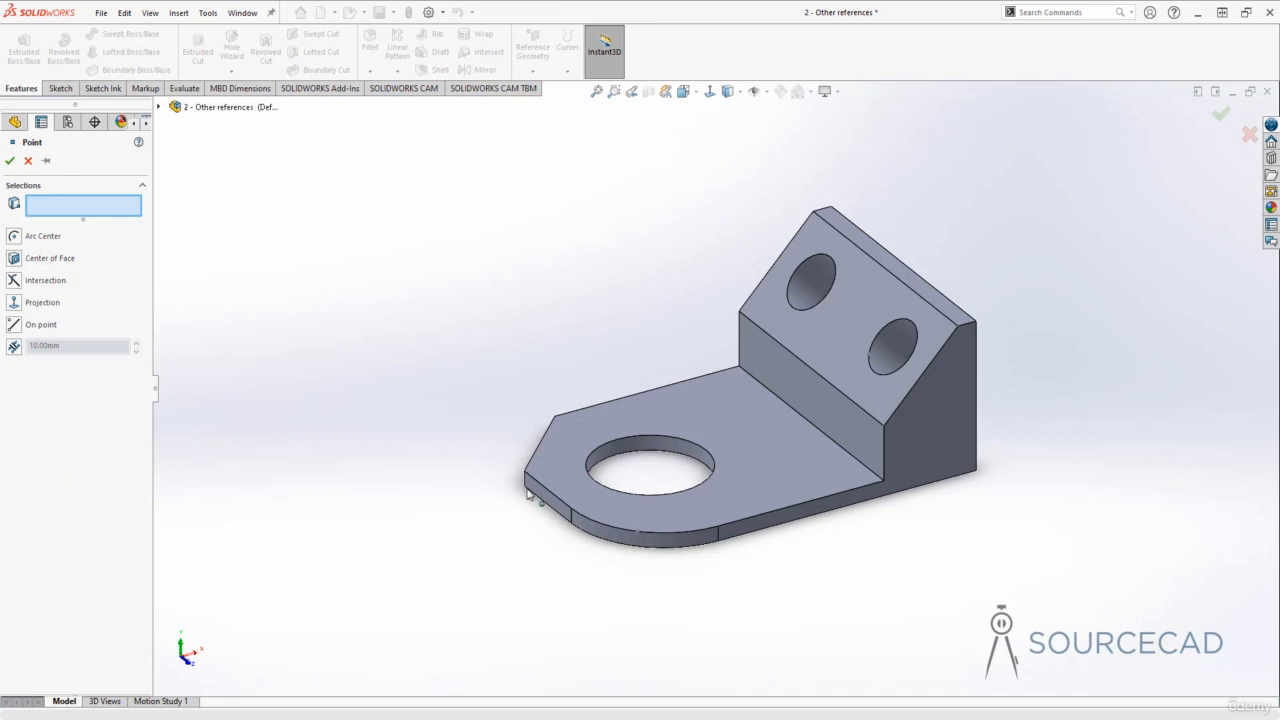
pyautogui.click(601, 530)
pyautogui.moveTo(606, 574); pyautogui.dragTo(634, 572, button='middle')
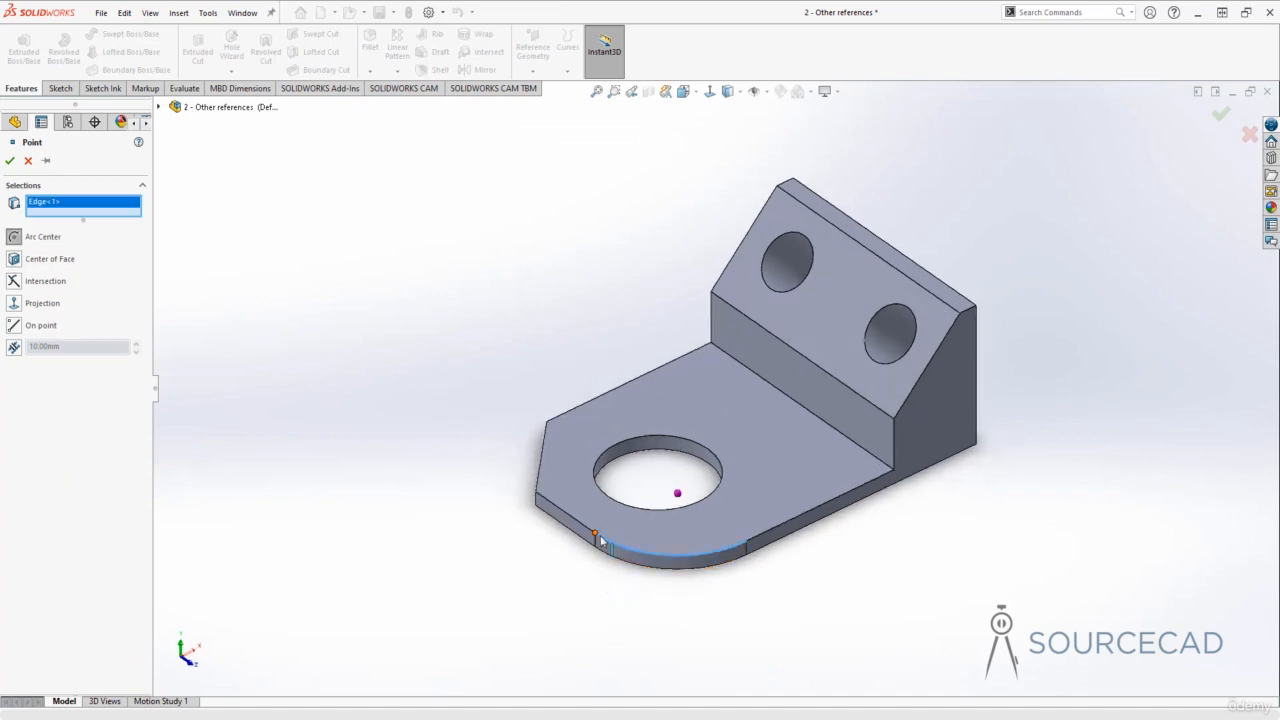
pyautogui.moveTo(459, 426); pyautogui.dragTo(703, 470, button='middle')
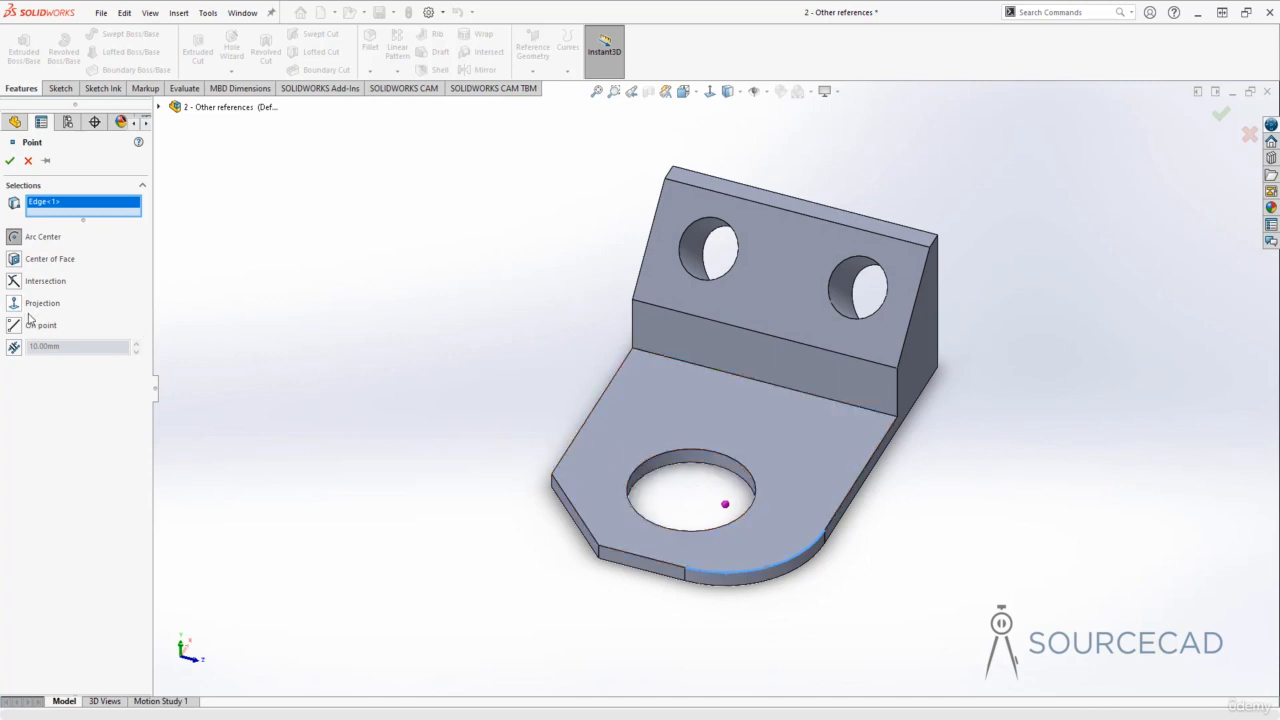
pyautogui.click(14, 347)
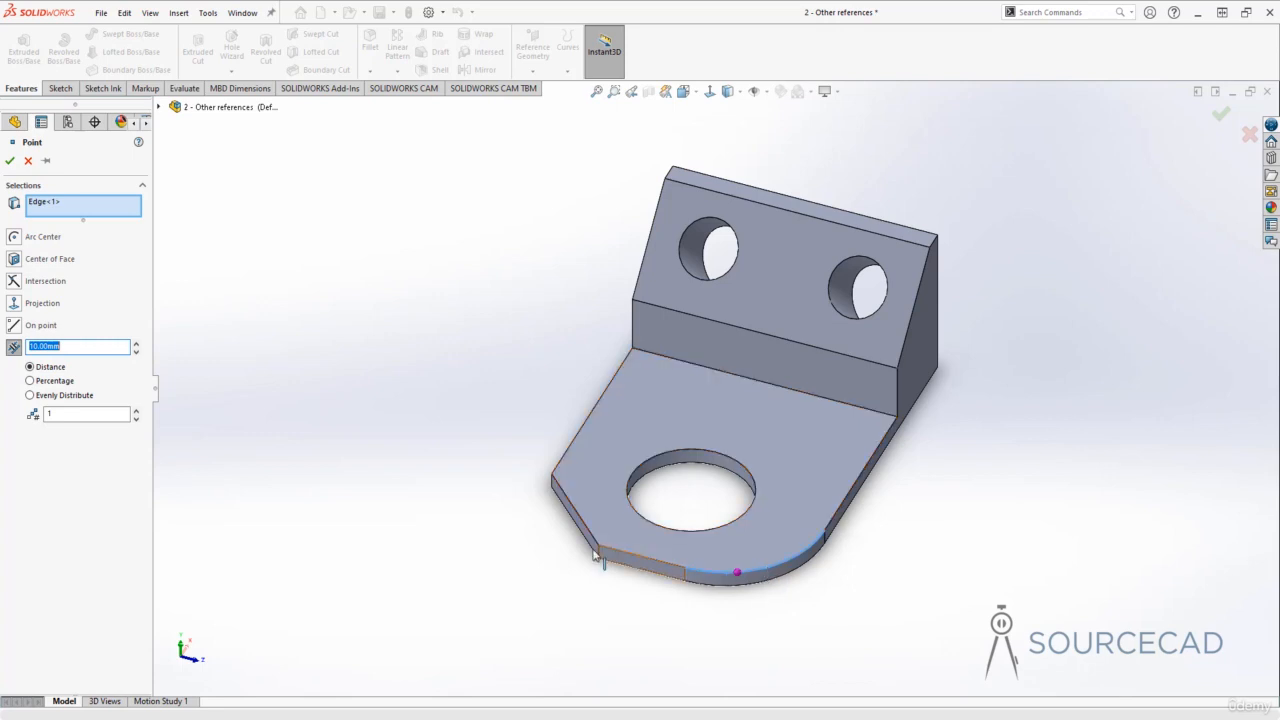
pyautogui.click(31, 381)
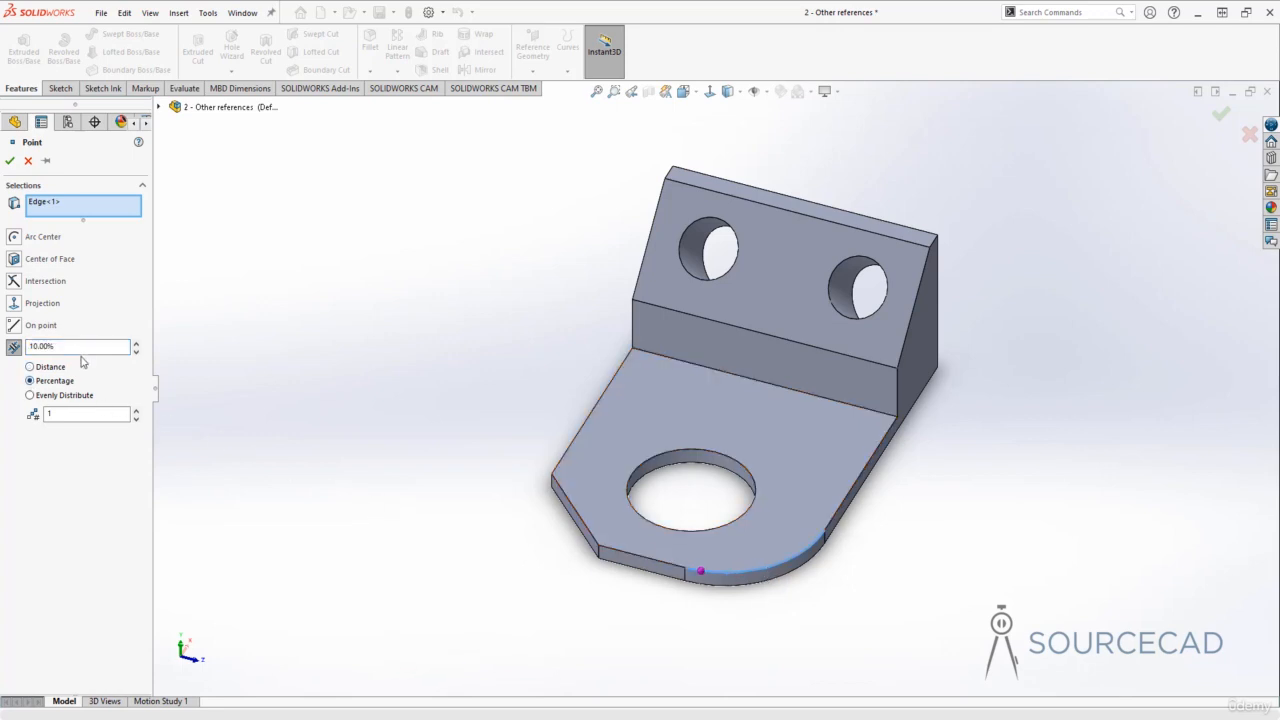
pyautogui.write('0')
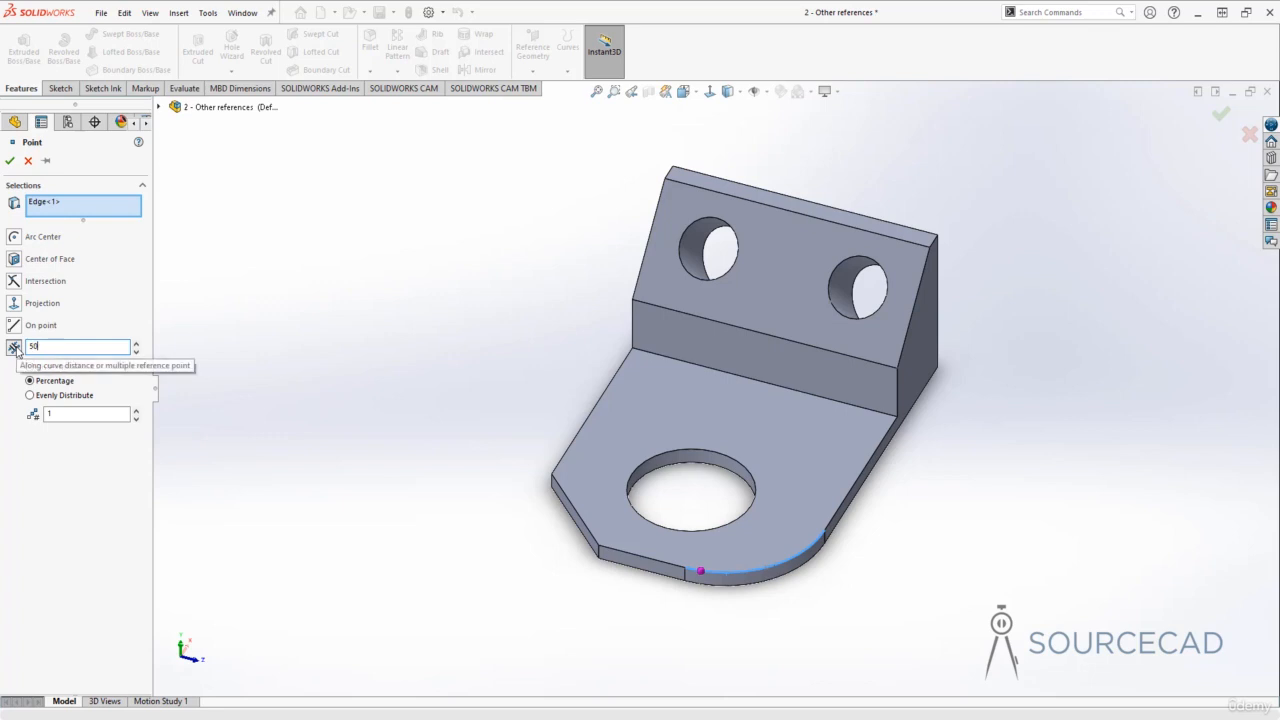
pyautogui.press('Return')
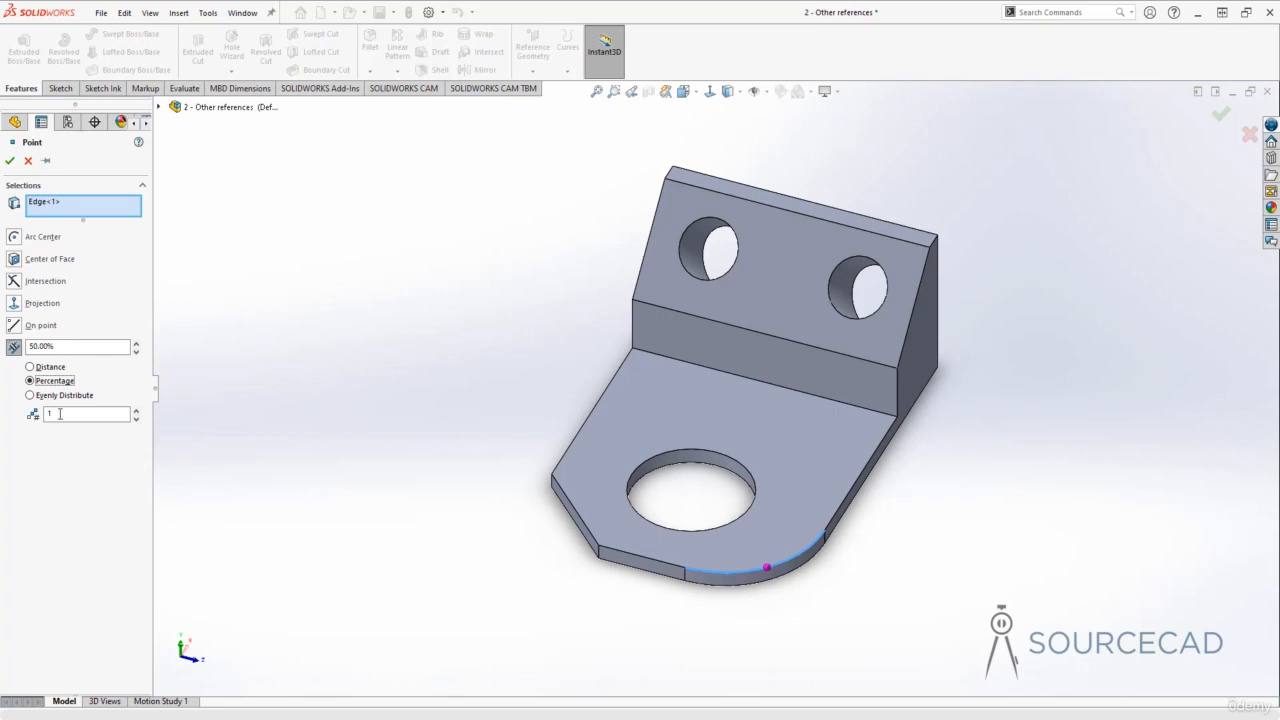
# Set the along-curve point definition to three points spaced at 20%
pyautogui.click(136, 410)
pyautogui.click(136, 410)
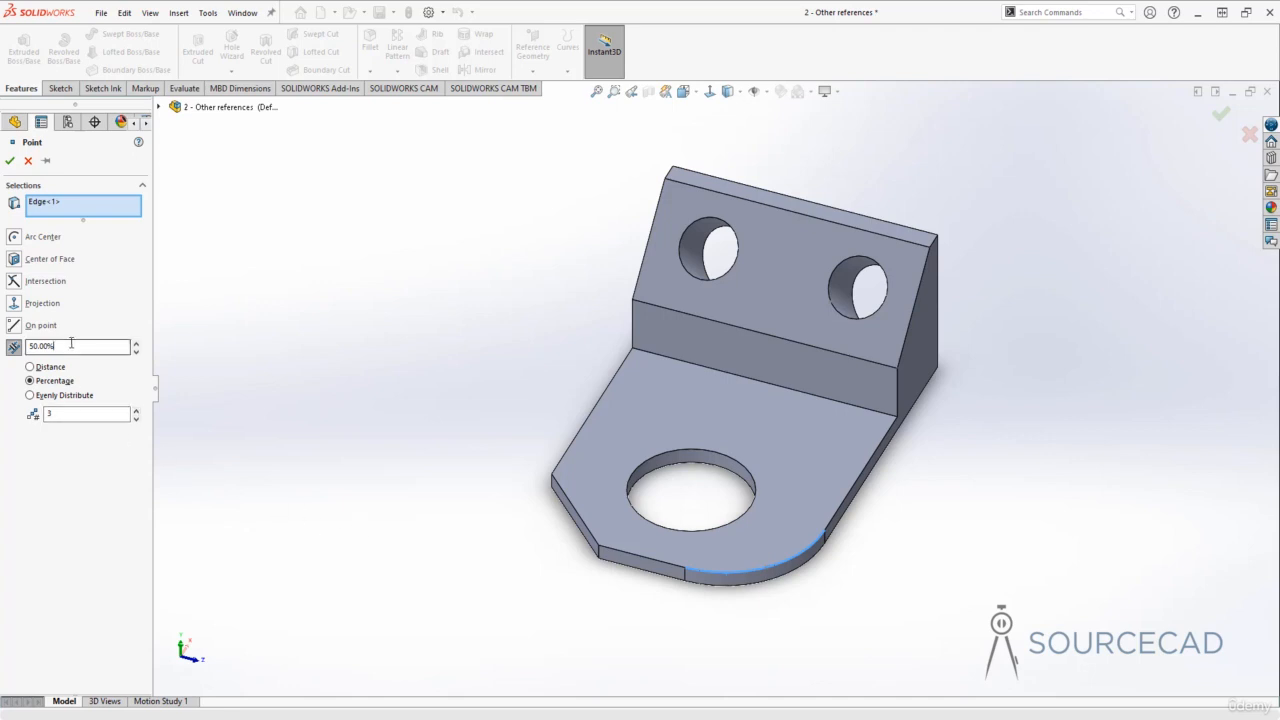
pyautogui.moveTo(70, 346); pyautogui.dragTo(5, 346)
pyautogui.write('20')
pyautogui.press('Tab')
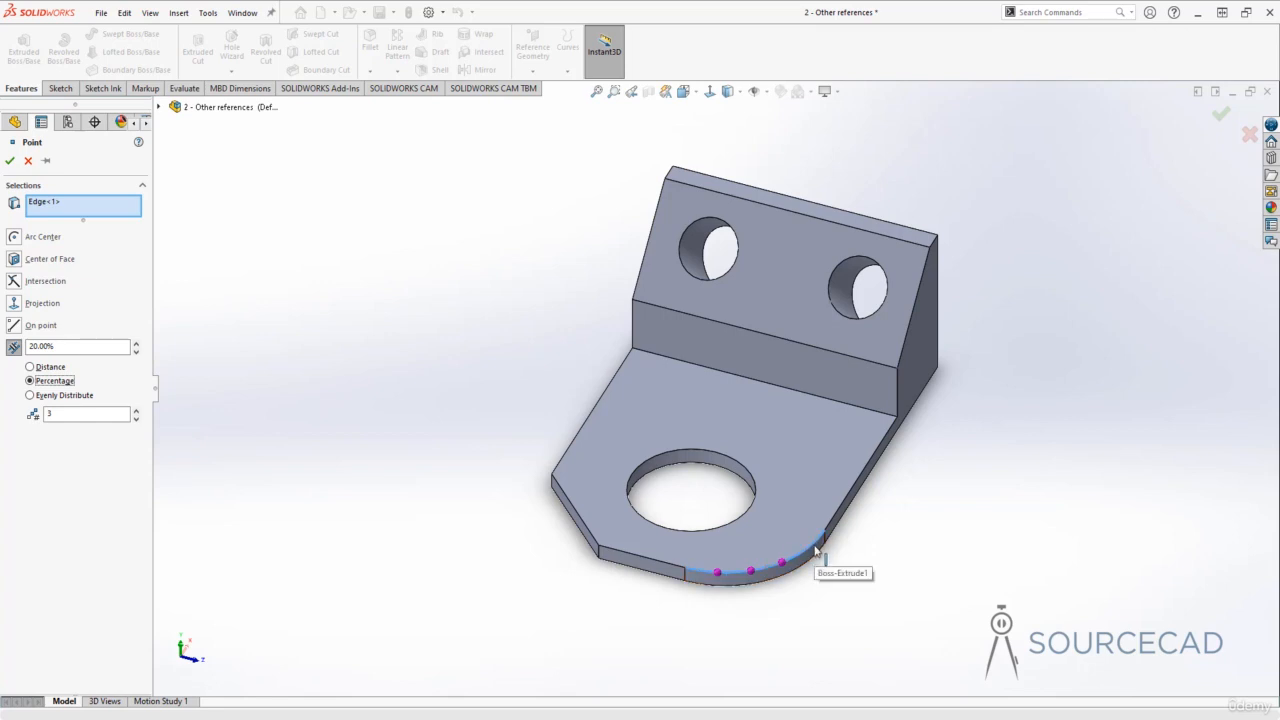
# Switch the along-curve spacing to a distance of 6 mm and set the number of points to four
pyautogui.click(30, 367)
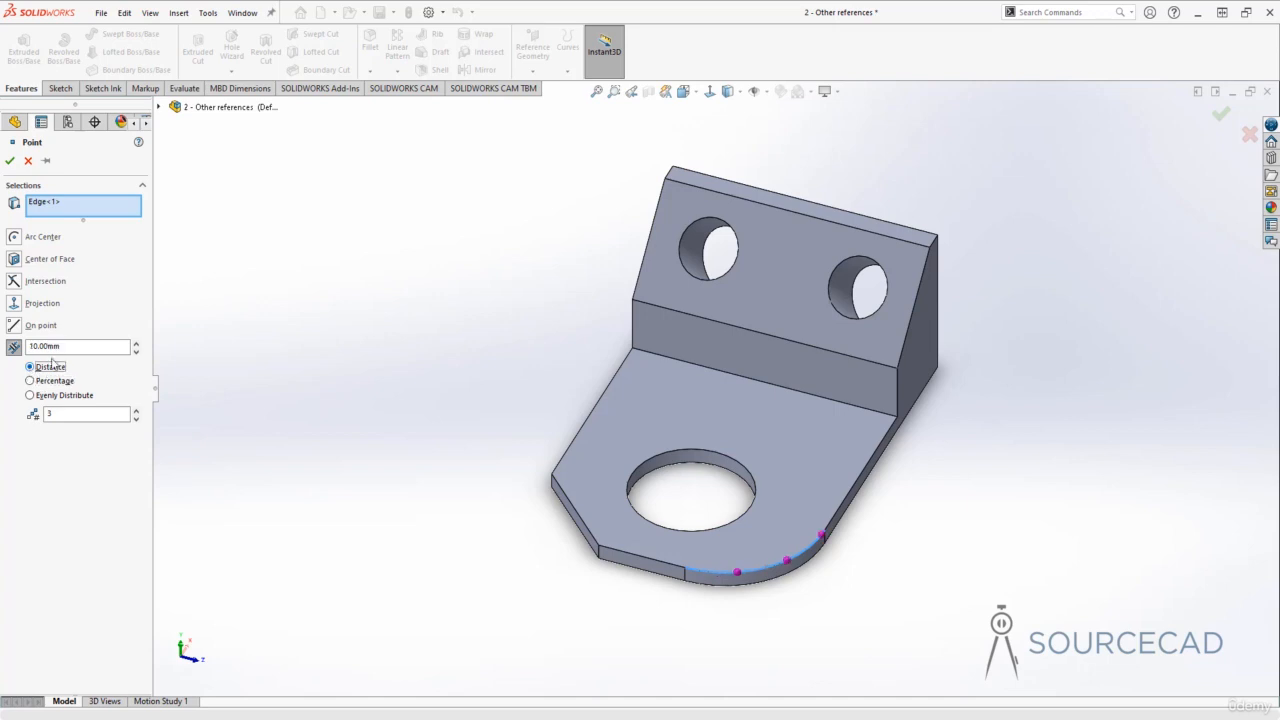
pyautogui.doubleClick(40, 346)
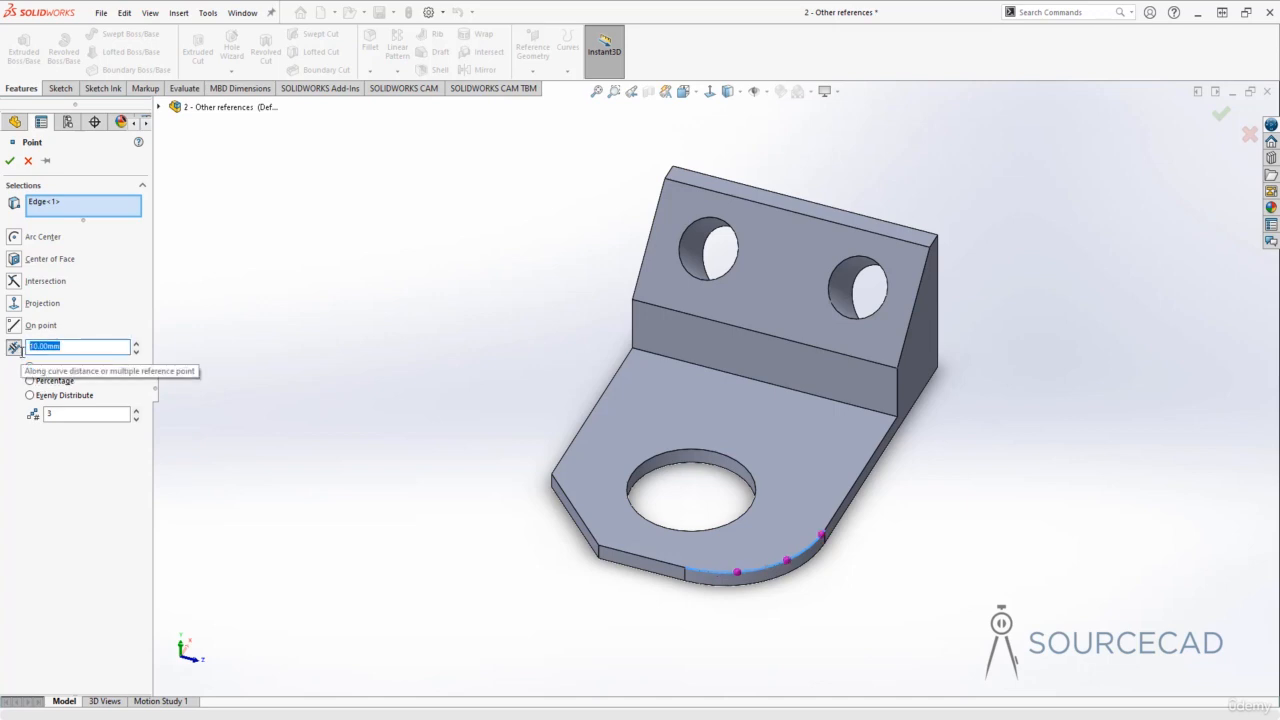
pyautogui.write('6')
pyautogui.press('Return')
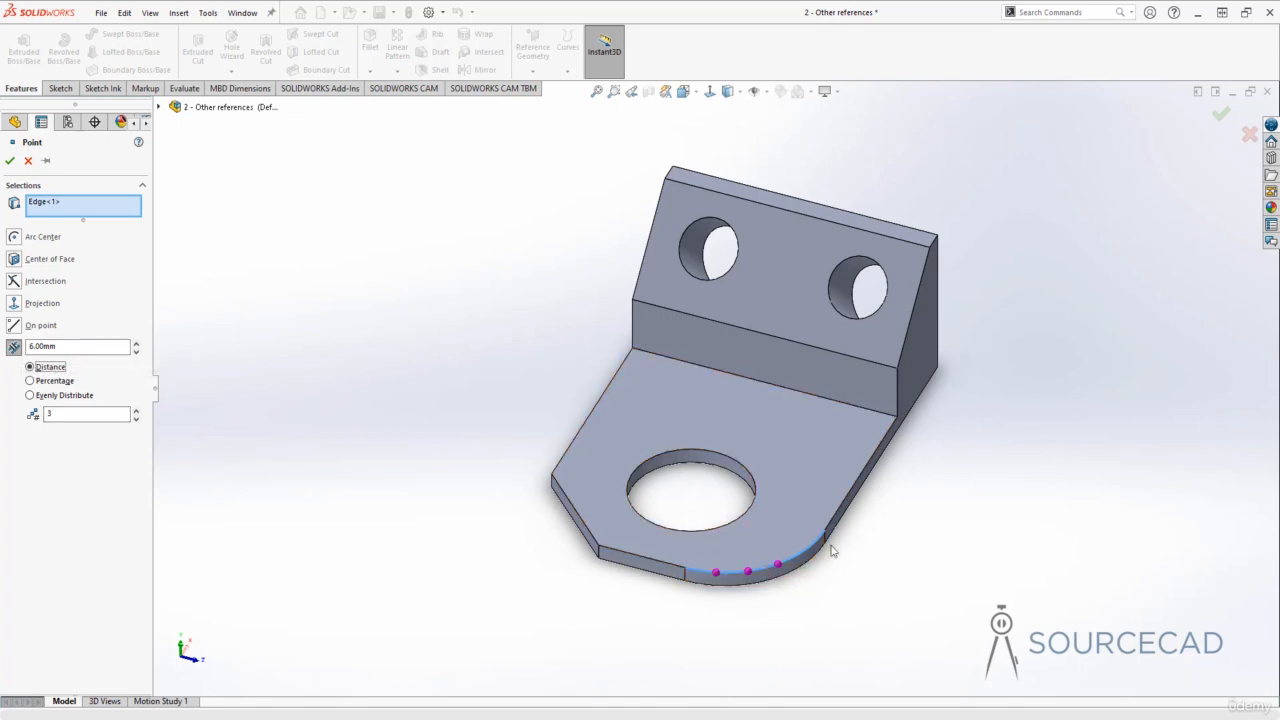
pyautogui.click(136, 410)
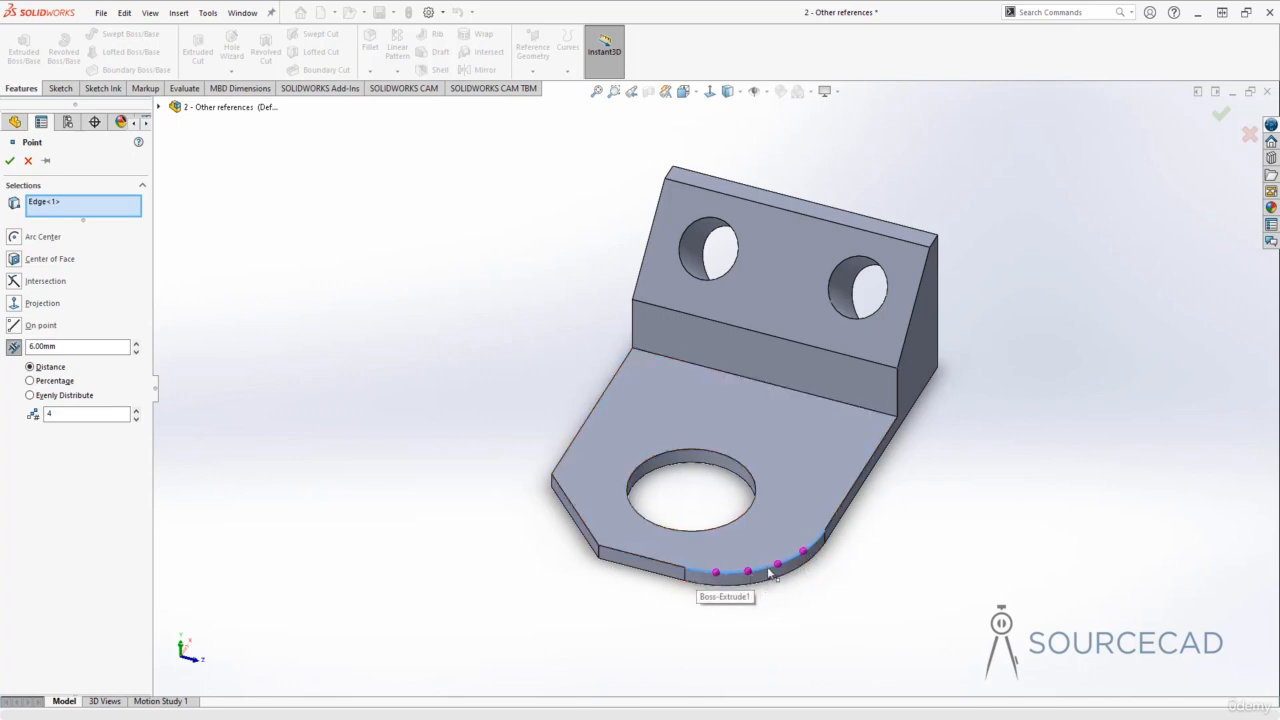
# Create eight evenly distributed reference points along the rounded corner's top edge
pyautogui.click(30, 395)
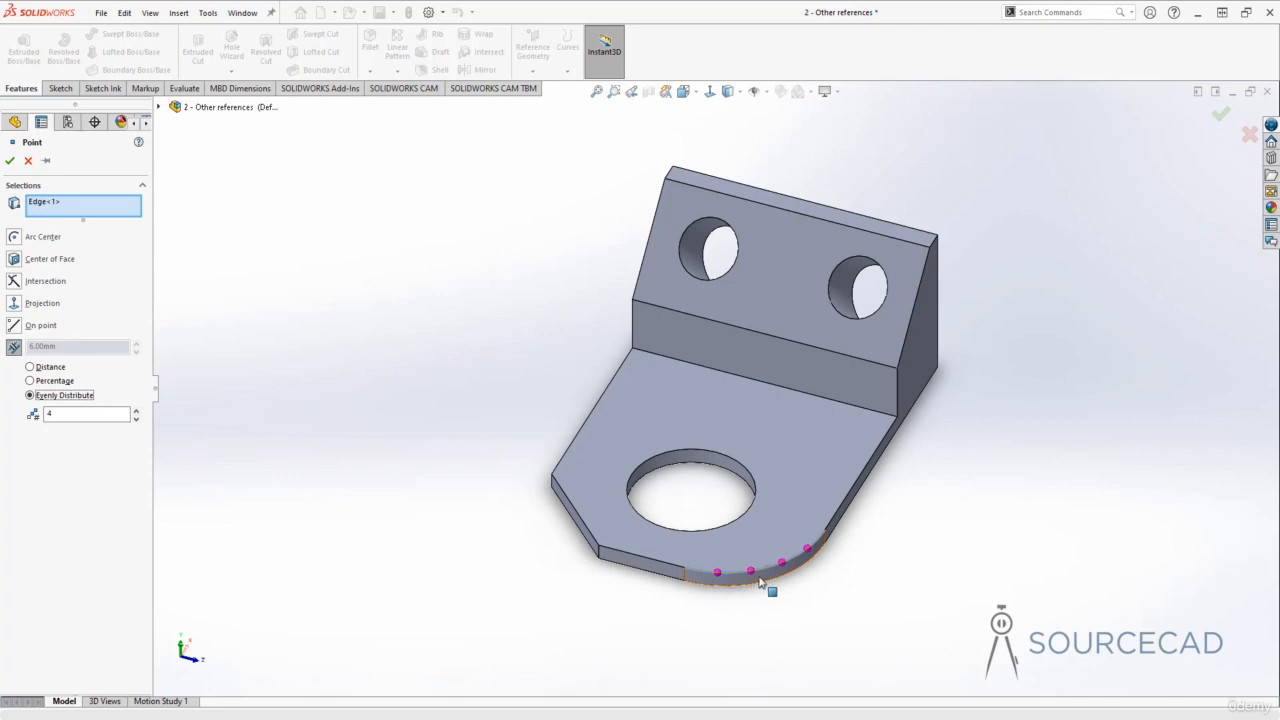
pyautogui.click(137, 411)
pyautogui.click(137, 411)
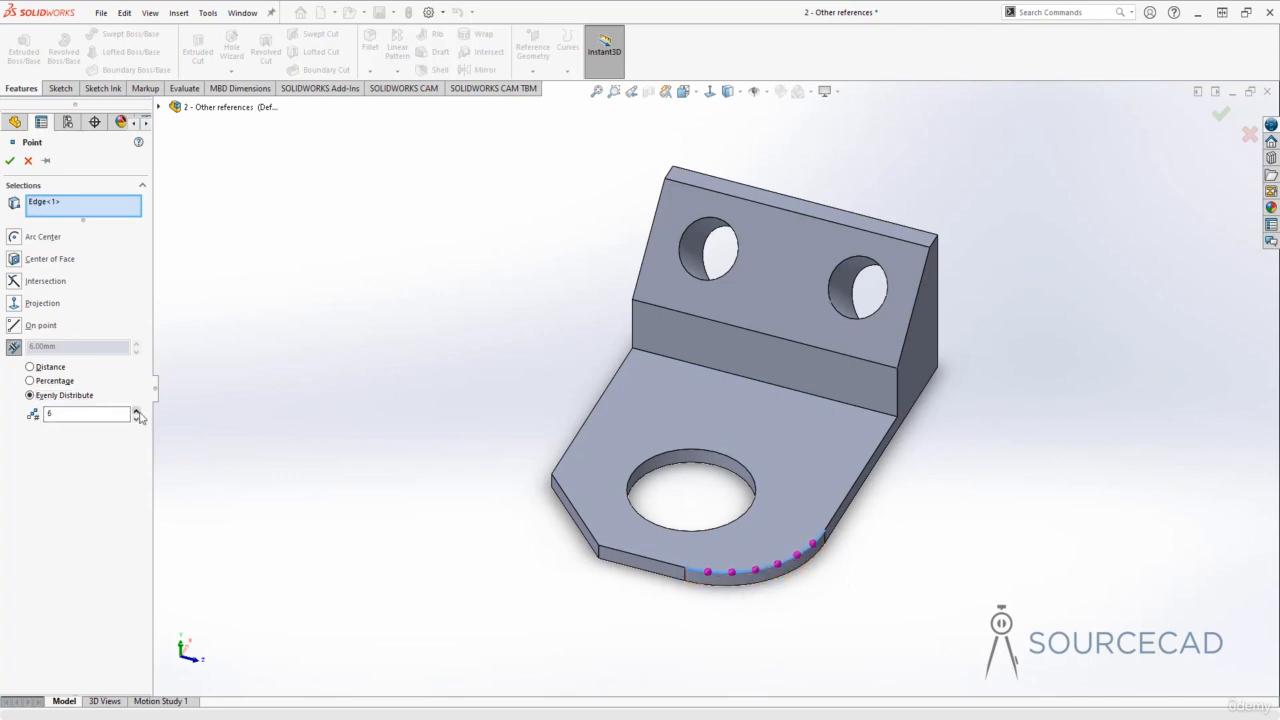
pyautogui.click(137, 411)
pyautogui.click(137, 411)
pyautogui.click(10, 160)
pyautogui.click(440, 424)
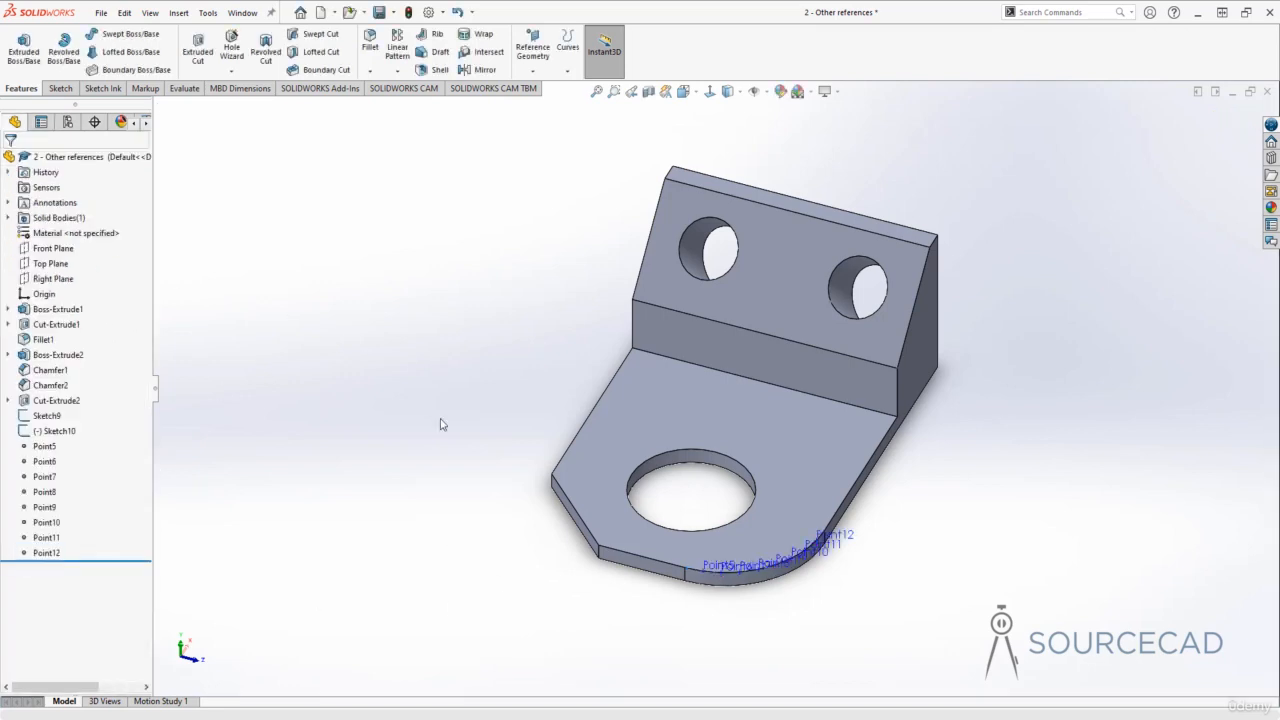
# Sketch a wavy four-point spline on the base plate's top face, starting outside the plate and crossing the large hole, and exit the sketch
pyautogui.moveTo(447, 463); pyautogui.dragTo(426, 339, button='middle')
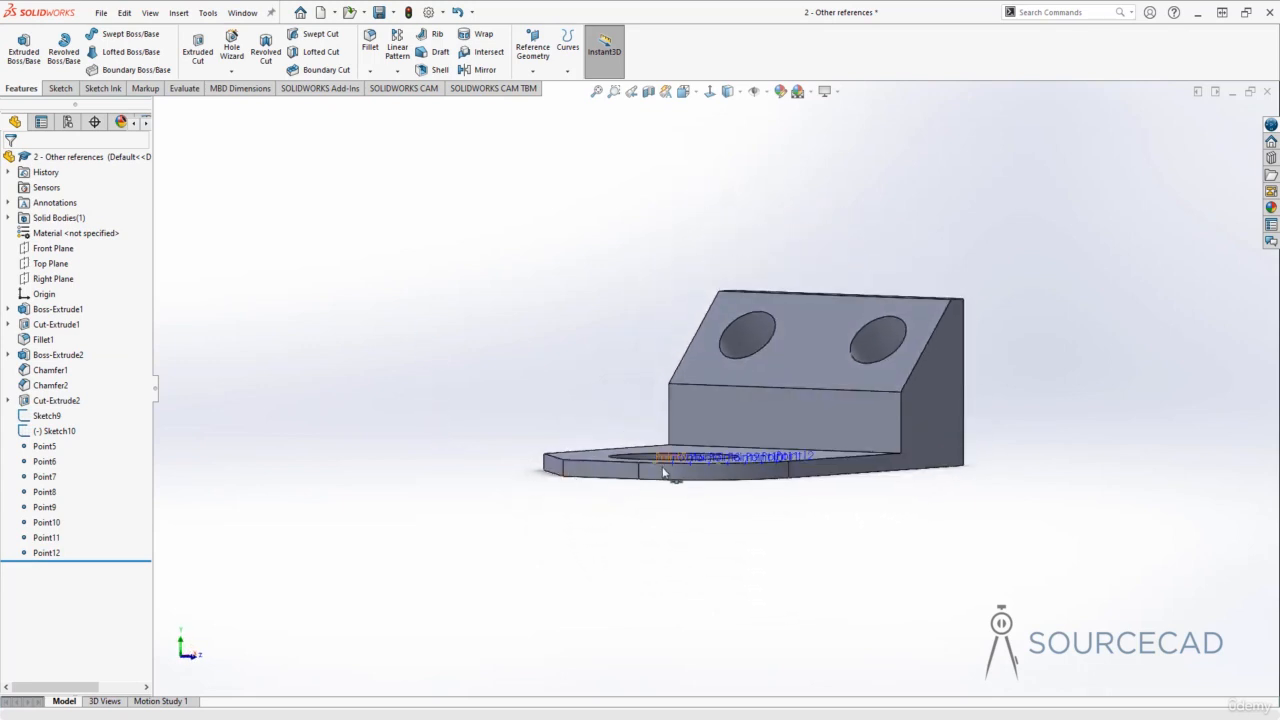
pyautogui.moveTo(600, 374); pyautogui.dragTo(625, 416, button='middle')
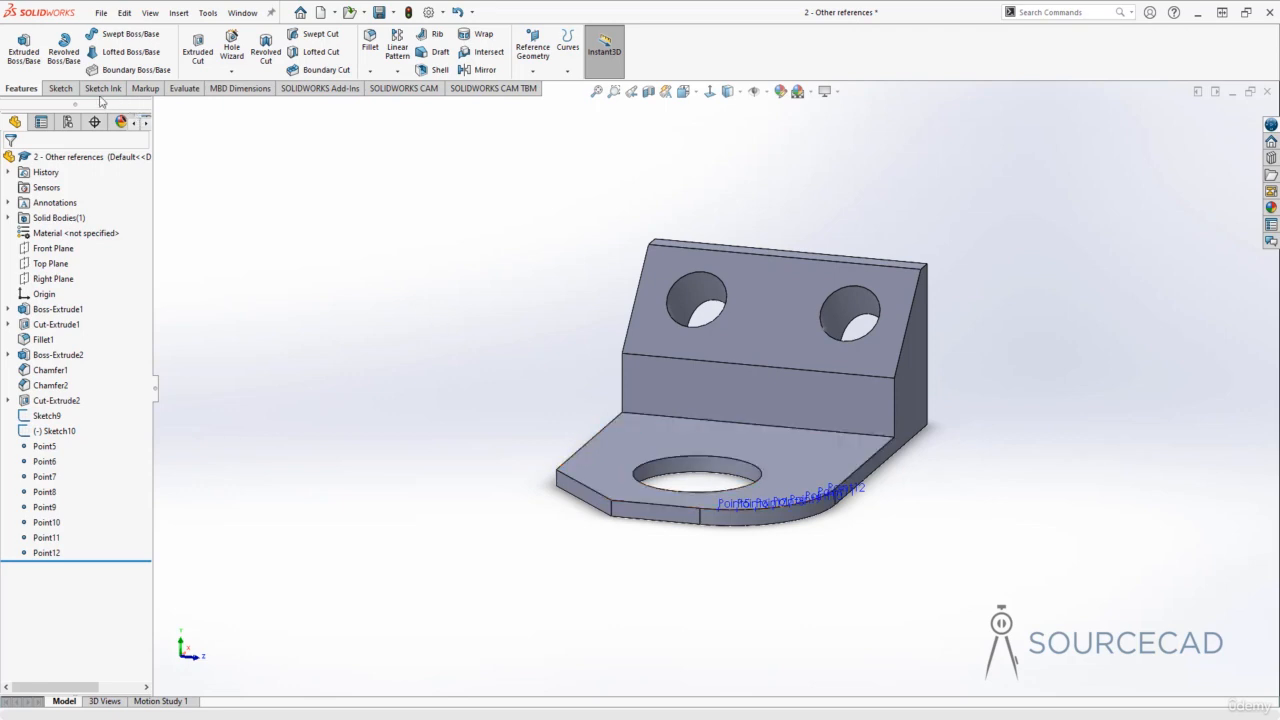
pyautogui.click(60, 88)
pyautogui.click(25, 56)
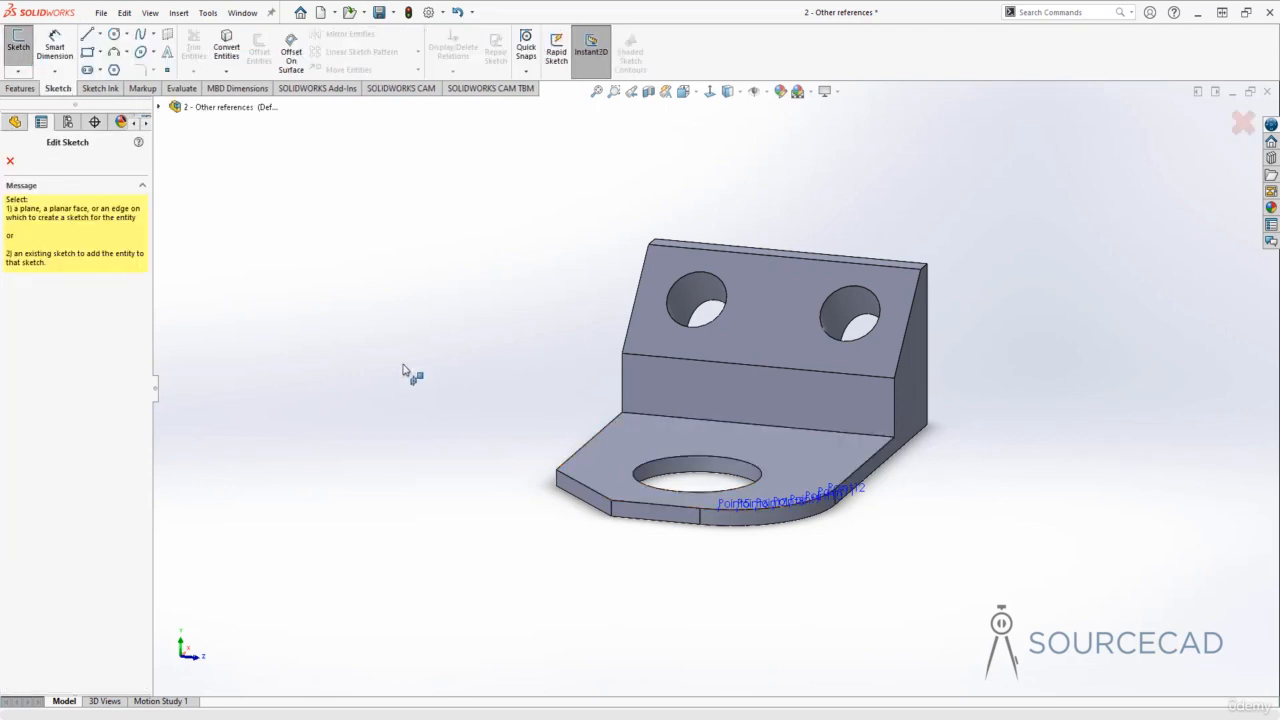
pyautogui.click(605, 447)
pyautogui.click(140, 33)
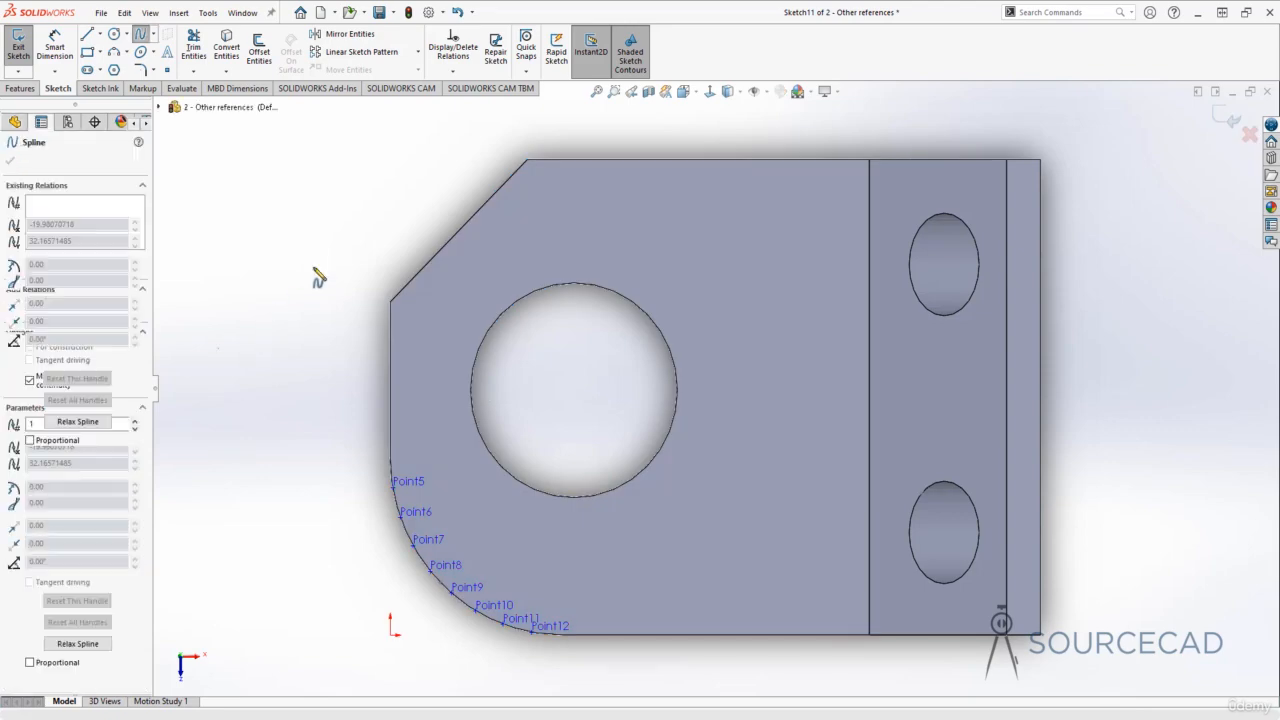
pyautogui.click(218, 348)
pyautogui.click(331, 248)
pyautogui.click(638, 386)
pyautogui.click(816, 294)
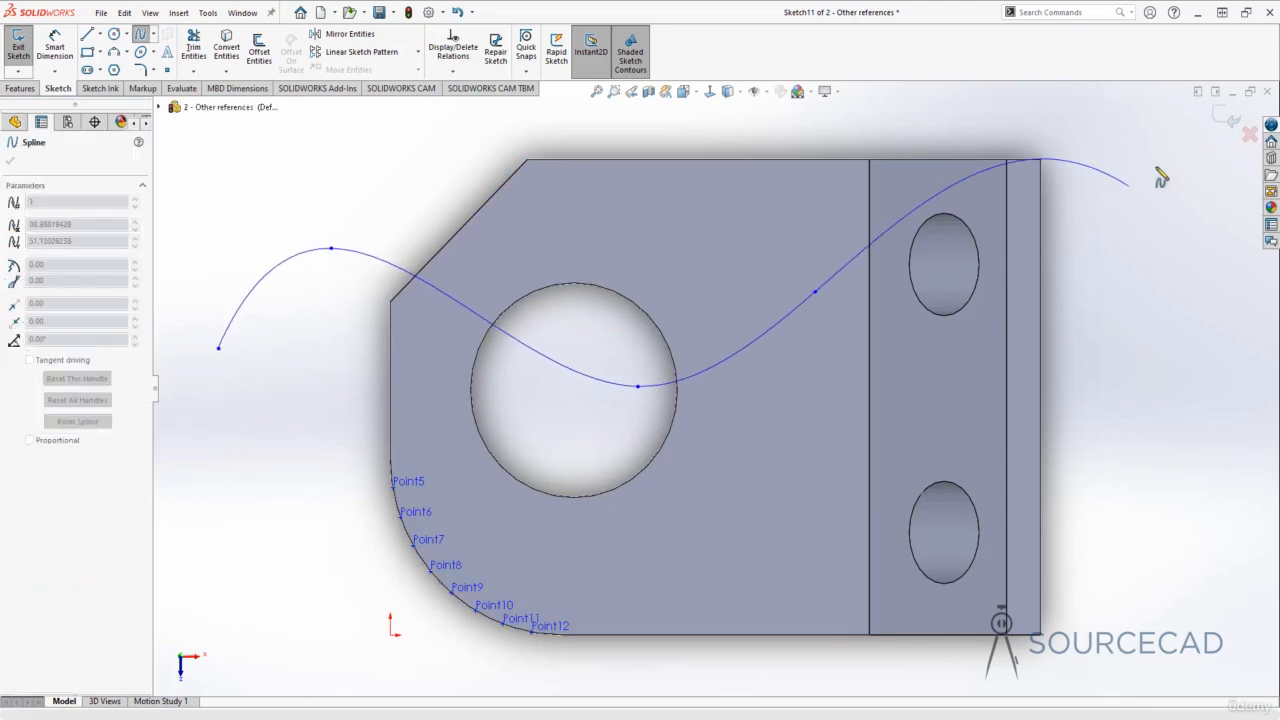
pyautogui.click(1226, 118)
# Create eight evenly distributed reference points along the sketched spline
pyautogui.moveTo(820, 414)
pyautogui.mouseDown(button='middle')
pyautogui.moveTo(782, 394)
pyautogui.moveTo(814, 251)
pyautogui.moveTo(806, 271)
pyautogui.mouseUp(button='middle')
pyautogui.click(511, 286)
pyautogui.moveTo(646, 487)
pyautogui.mouseDown(button='middle')
pyautogui.moveTo(666, 457)
pyautogui.moveTo(586, 463)
pyautogui.mouseUp(button='middle')
pyautogui.click(20, 88)
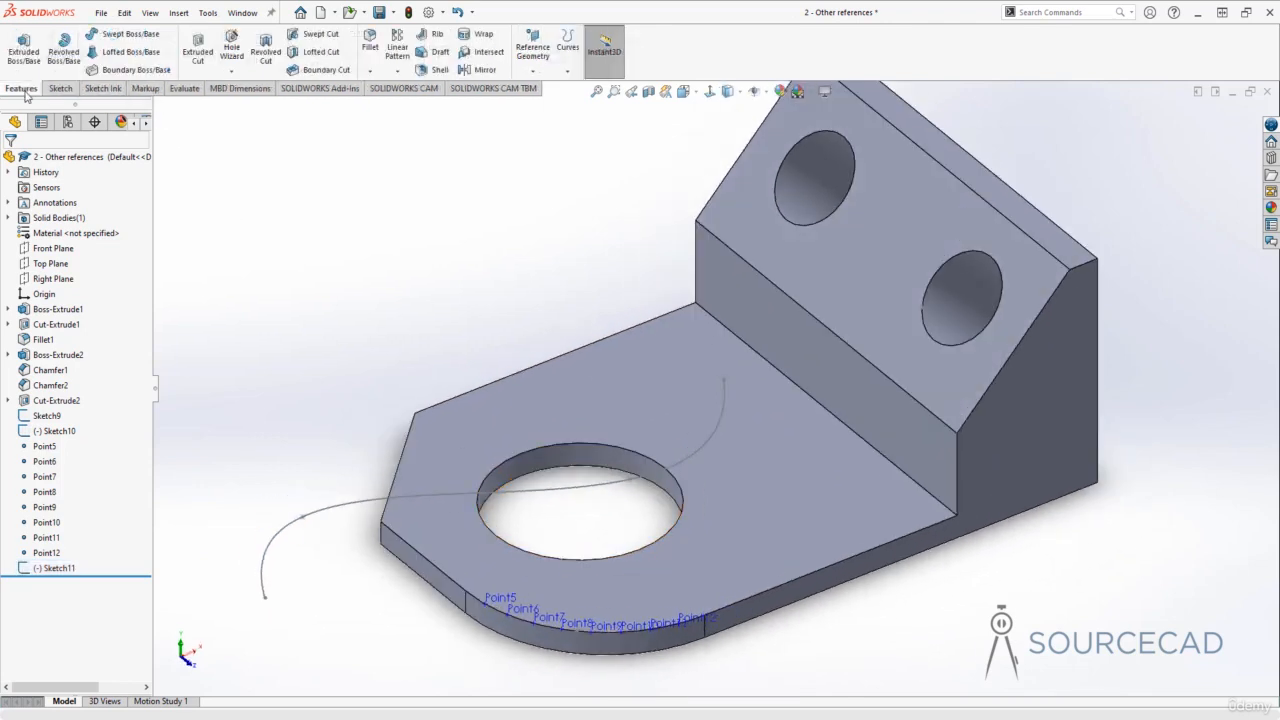
pyautogui.click(536, 70)
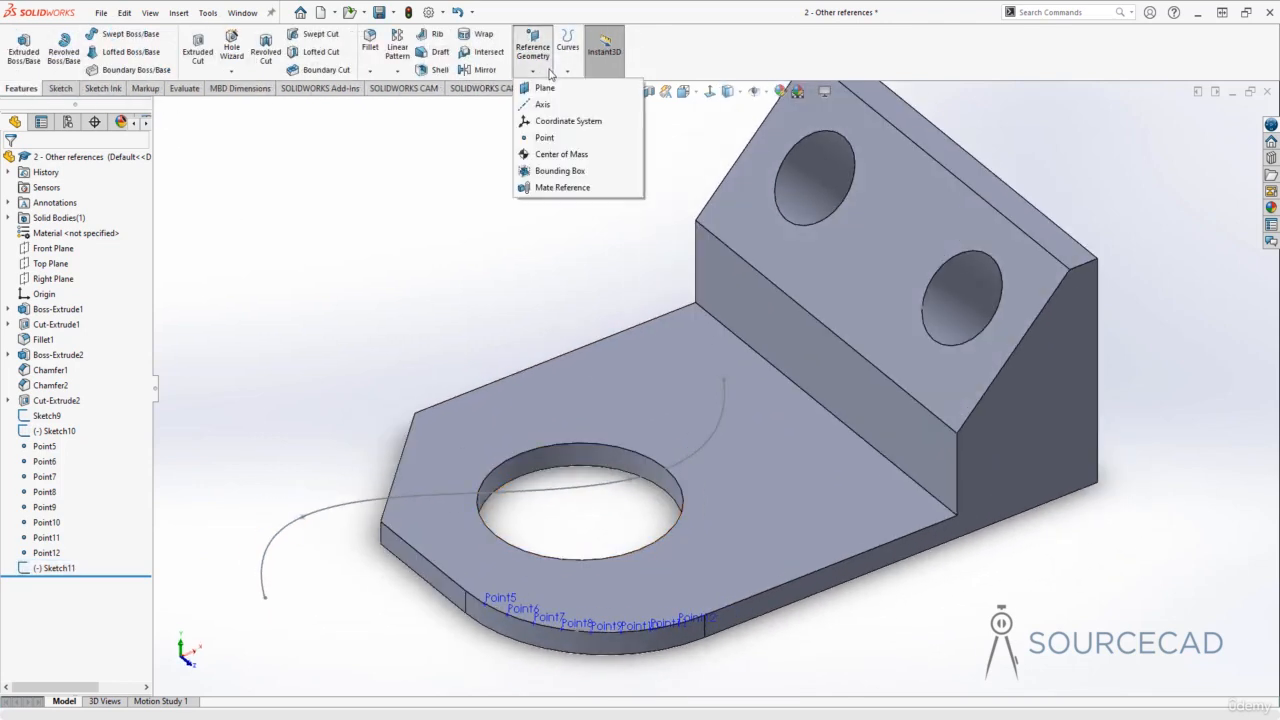
pyautogui.click(564, 138)
pyautogui.click(324, 513)
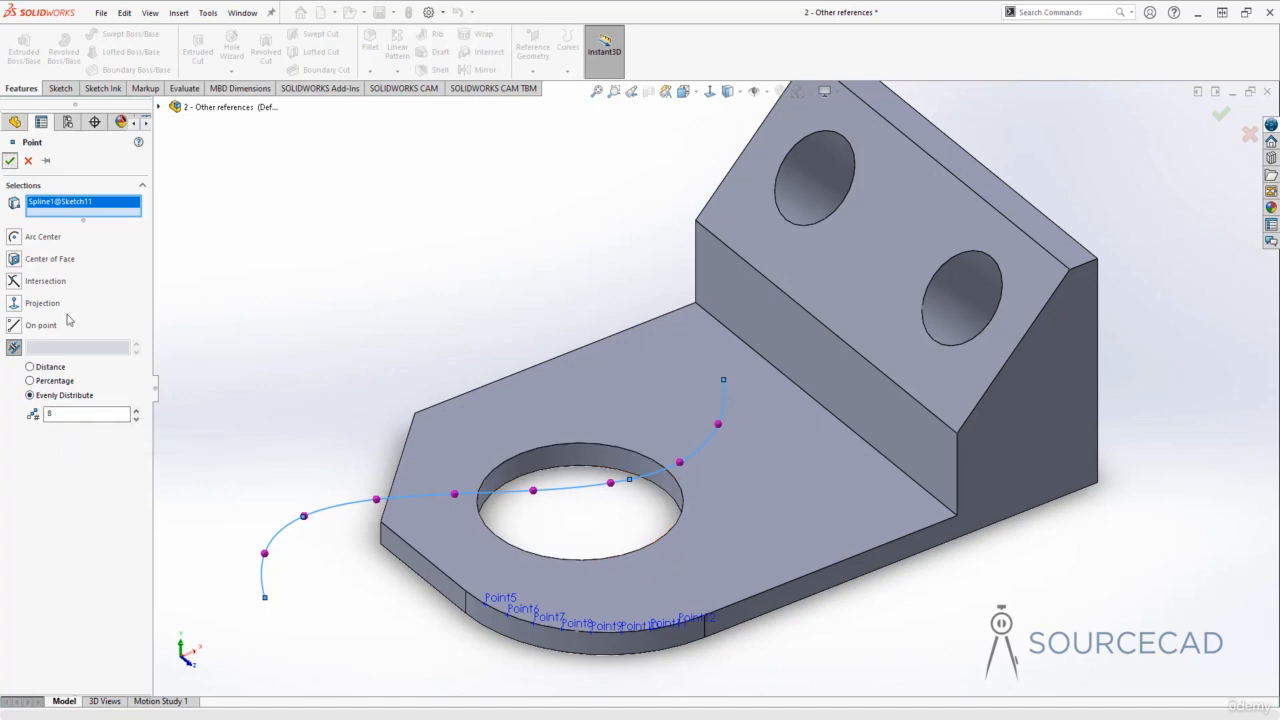
pyautogui.click(10, 160)
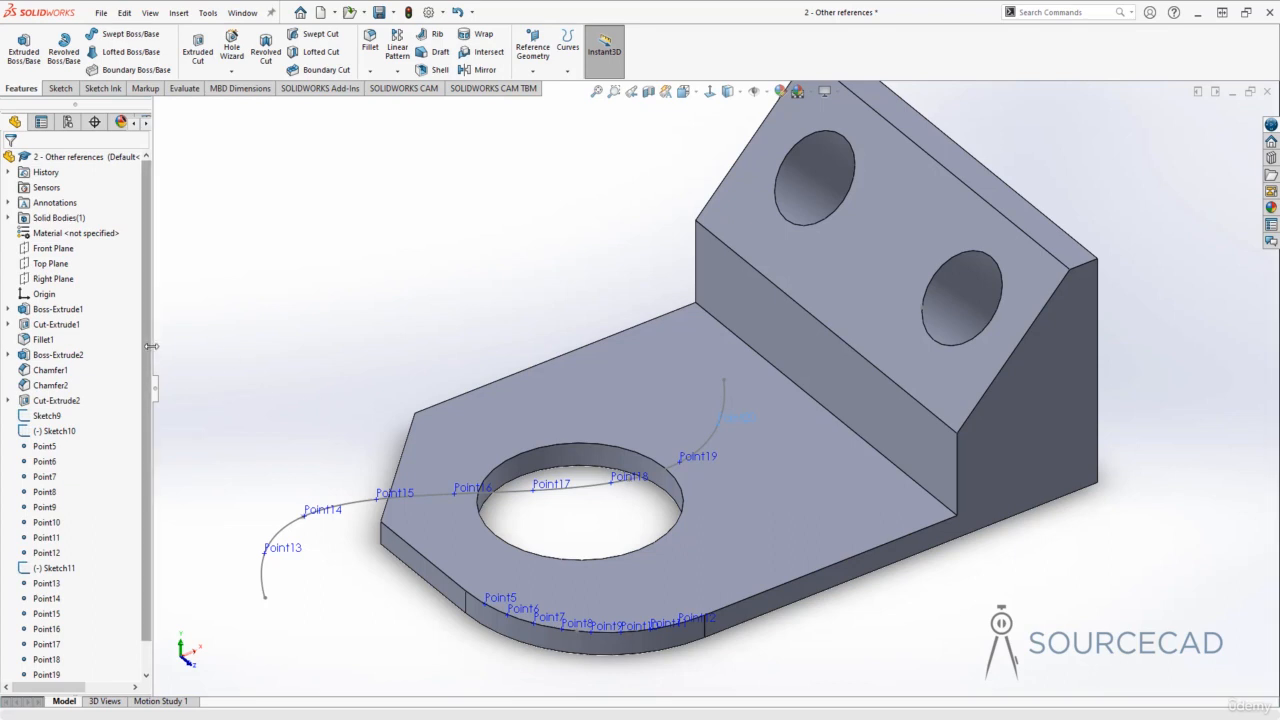
# Delete all the reference points on the rounded corner and along the spline, together with the spline sketch
pyautogui.scroll(-1, 80, 430)
pyautogui.click(44, 416)
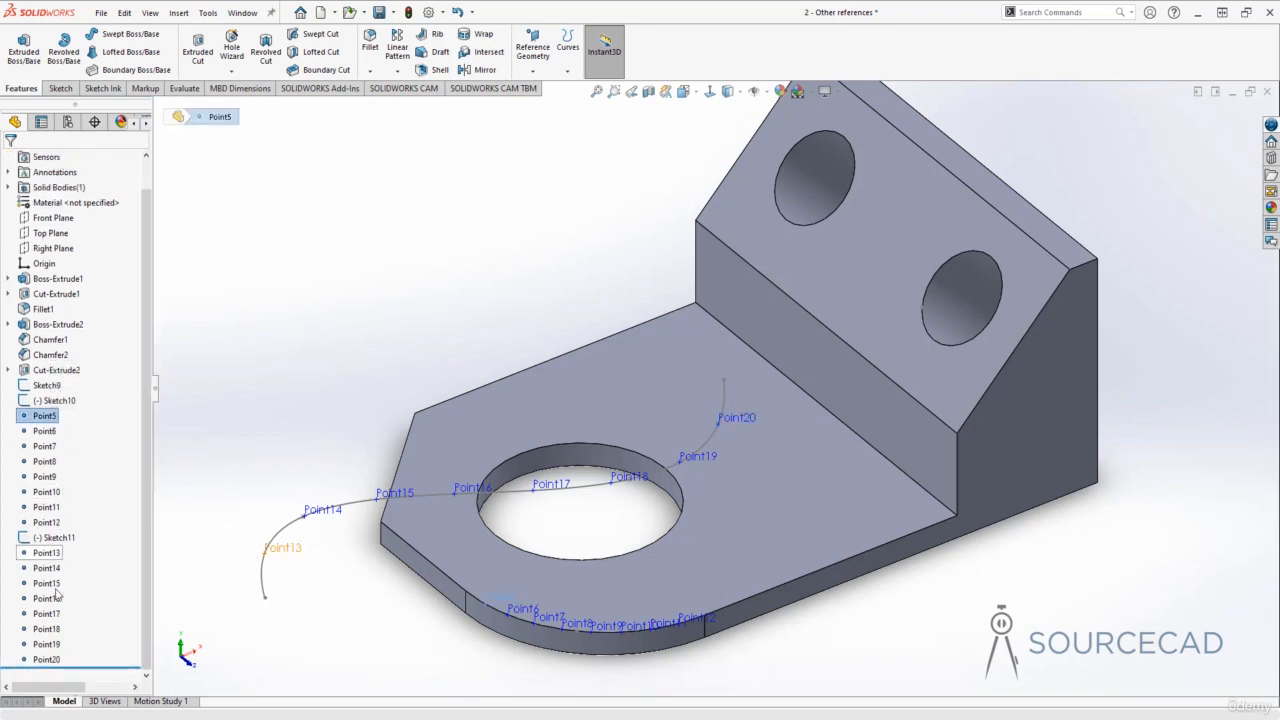
pyautogui.keyDown('shift'); pyautogui.click(46, 659); pyautogui.keyUp('shift')
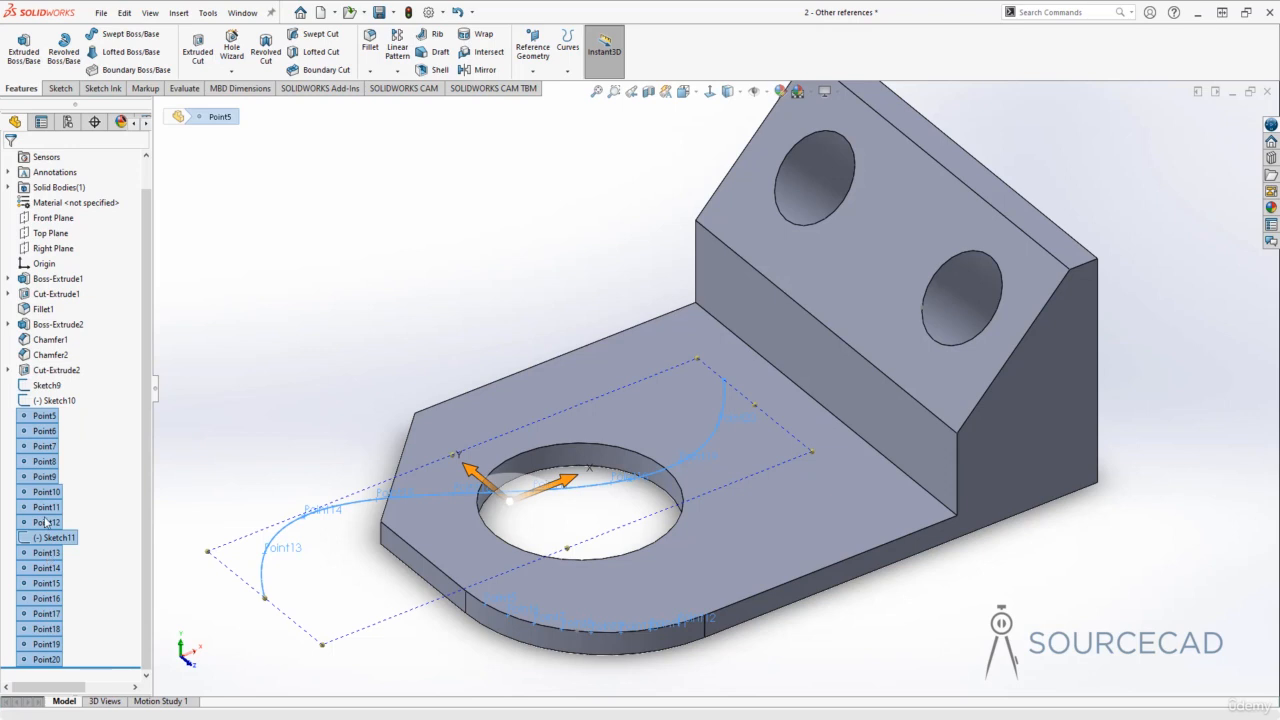
pyautogui.rightClick(47, 557)
pyautogui.click(78, 557)
pyautogui.press('Delete')
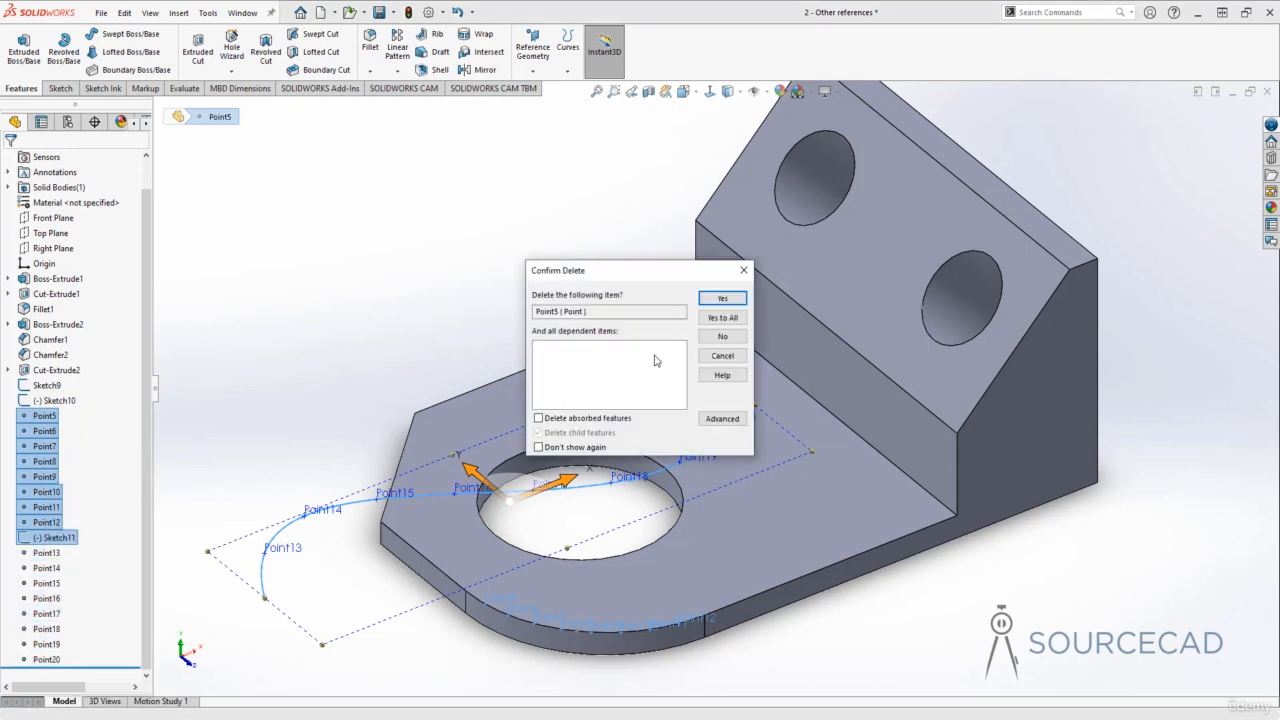
pyautogui.click(723, 298)
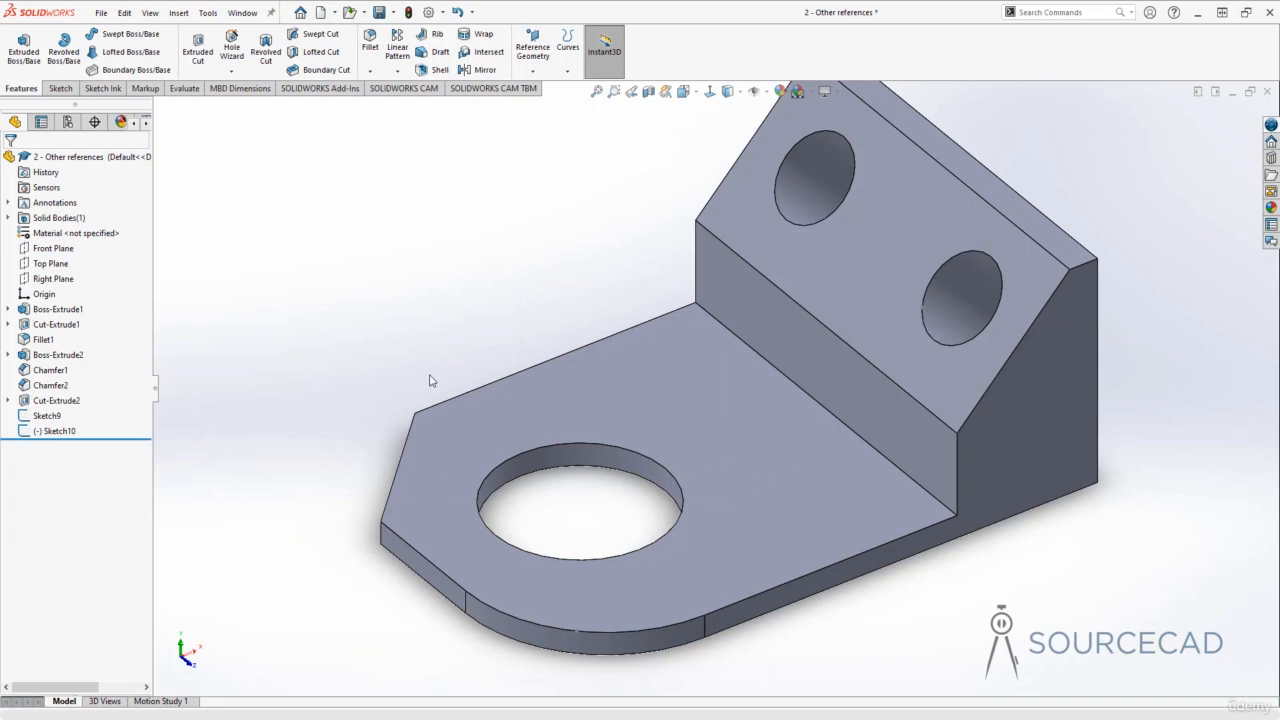
# Define a coordinate system at the plate's top corner beside the upright, with X along the plate's long top edge and Y along the upright's base edge
pyautogui.press('f')
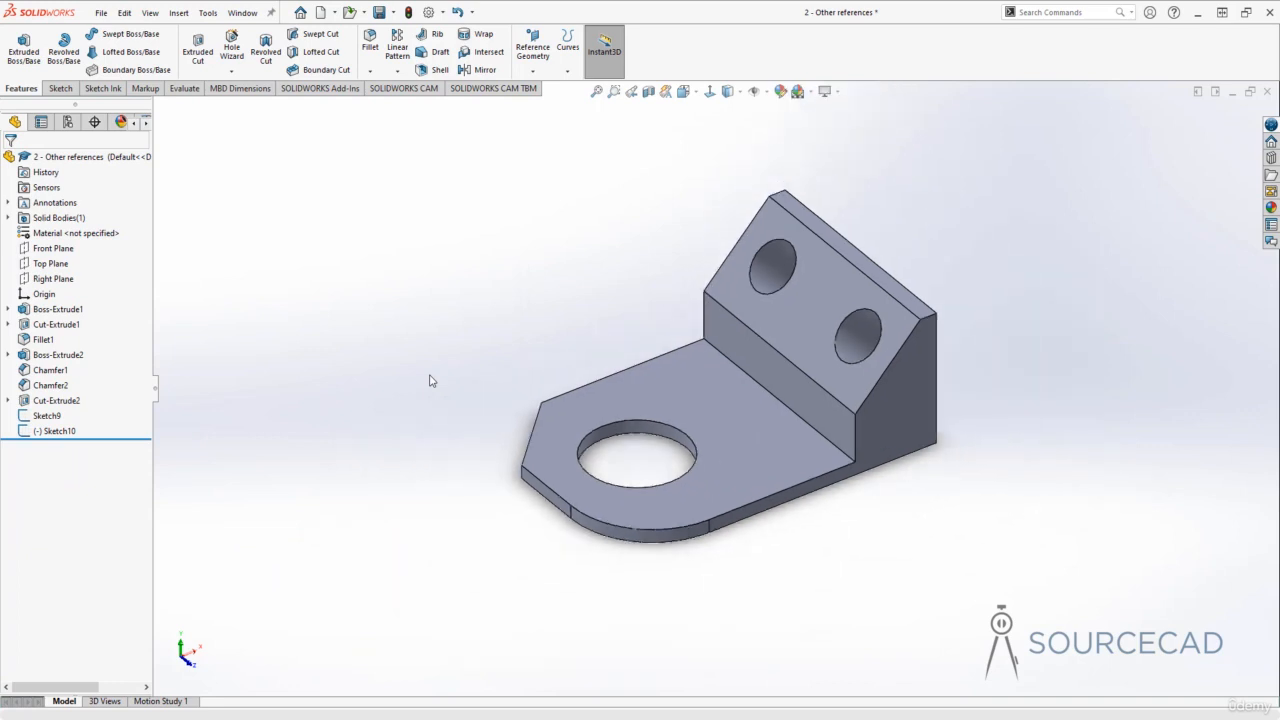
pyautogui.click(532, 71)
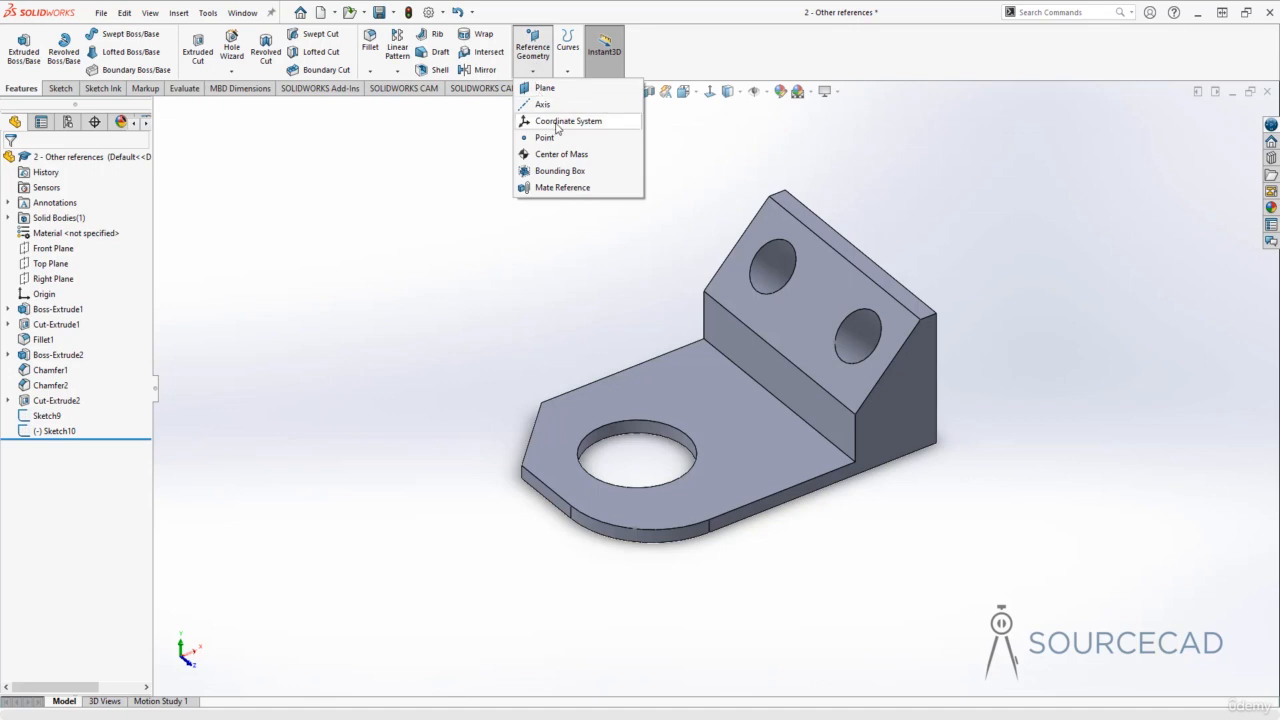
pyautogui.click(458, 183)
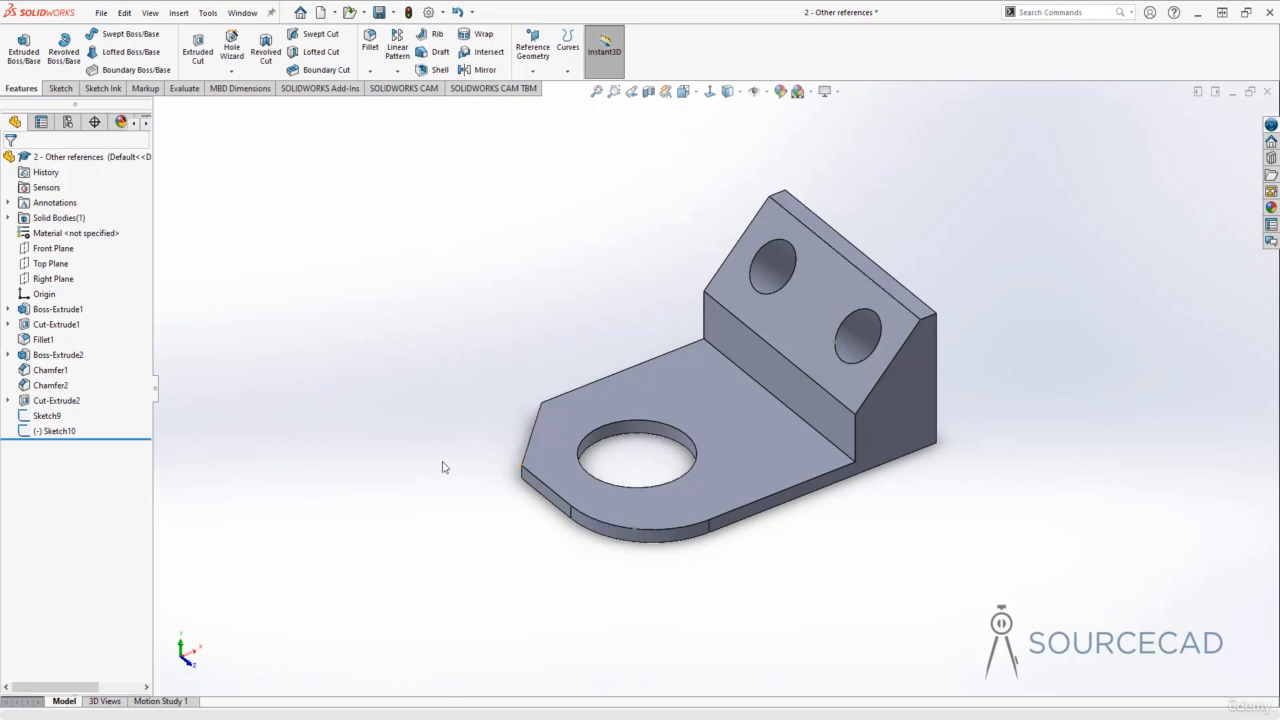
pyautogui.click(533, 70)
pyautogui.click(550, 121)
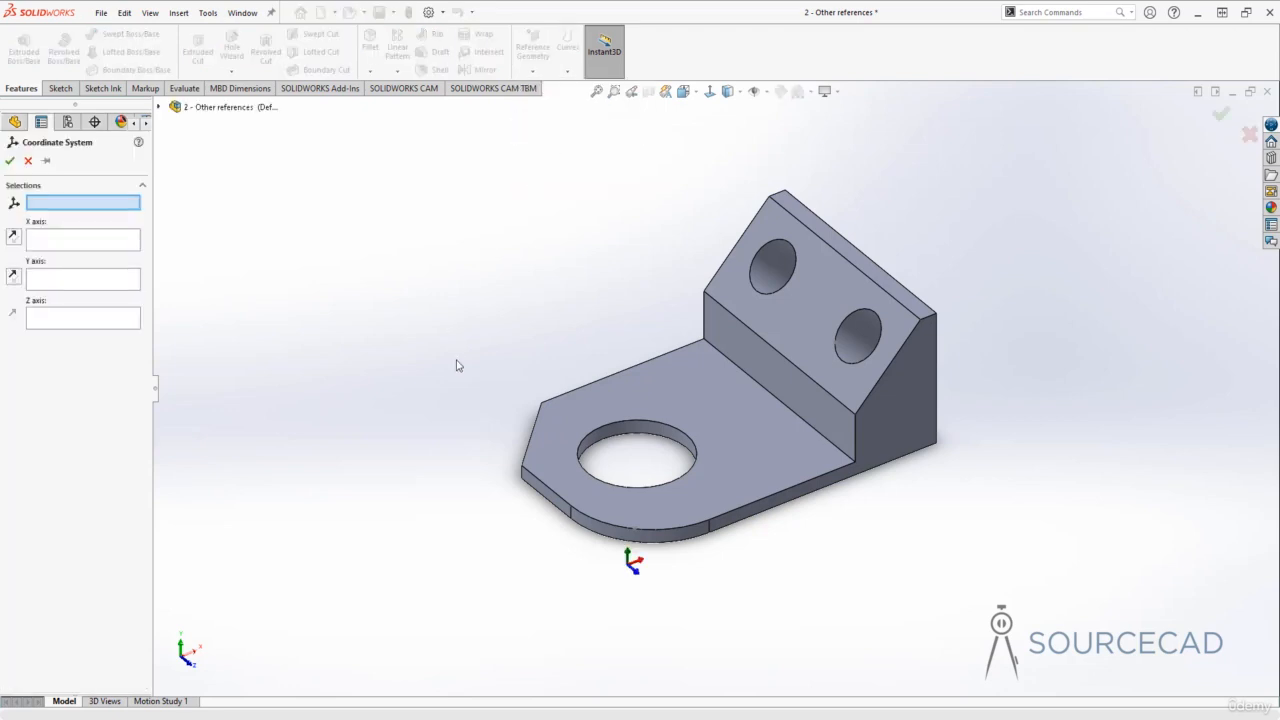
pyautogui.moveTo(454, 363); pyautogui.dragTo(446, 324, button='middle')
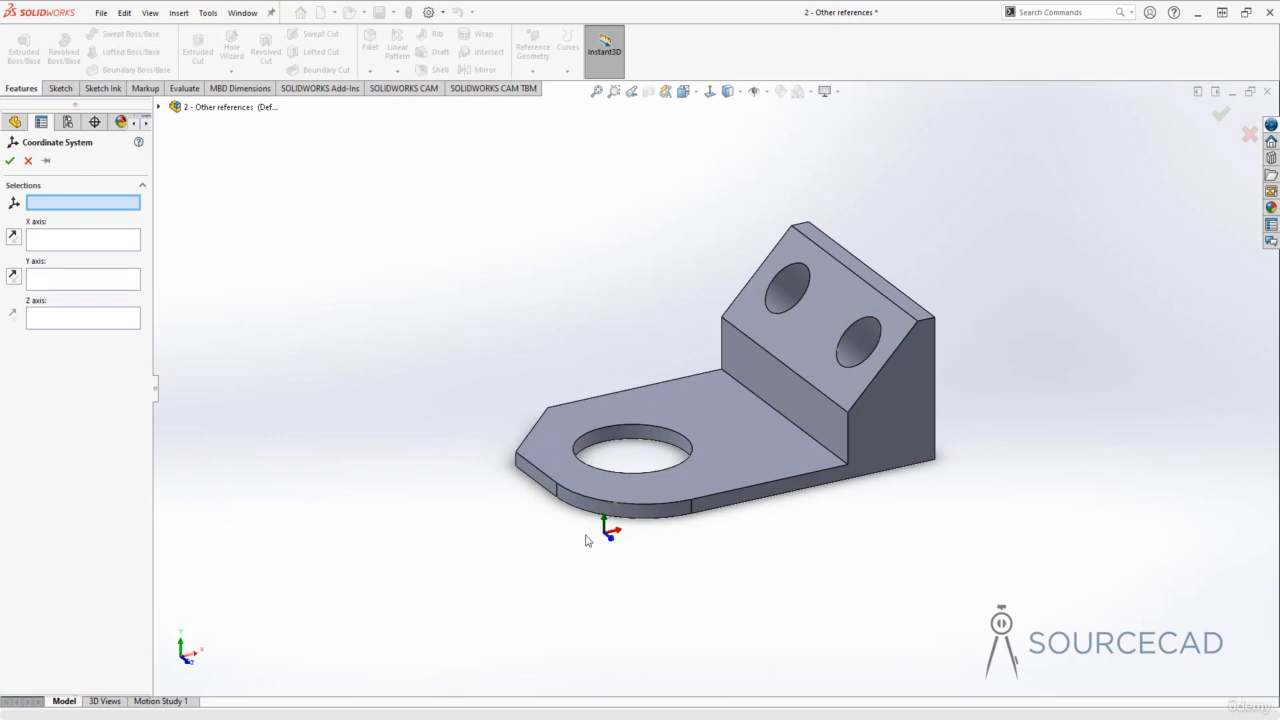
pyautogui.moveTo(603, 534); pyautogui.dragTo(600, 565, button='middle')
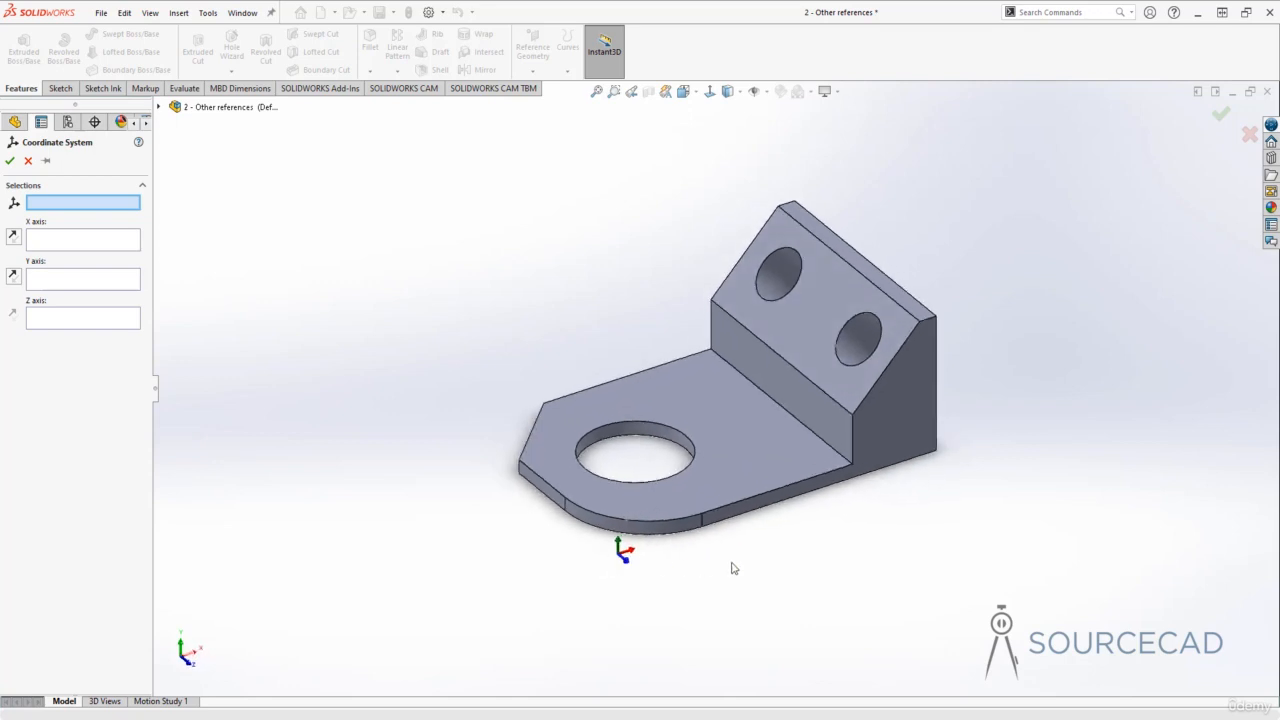
pyautogui.click(853, 467)
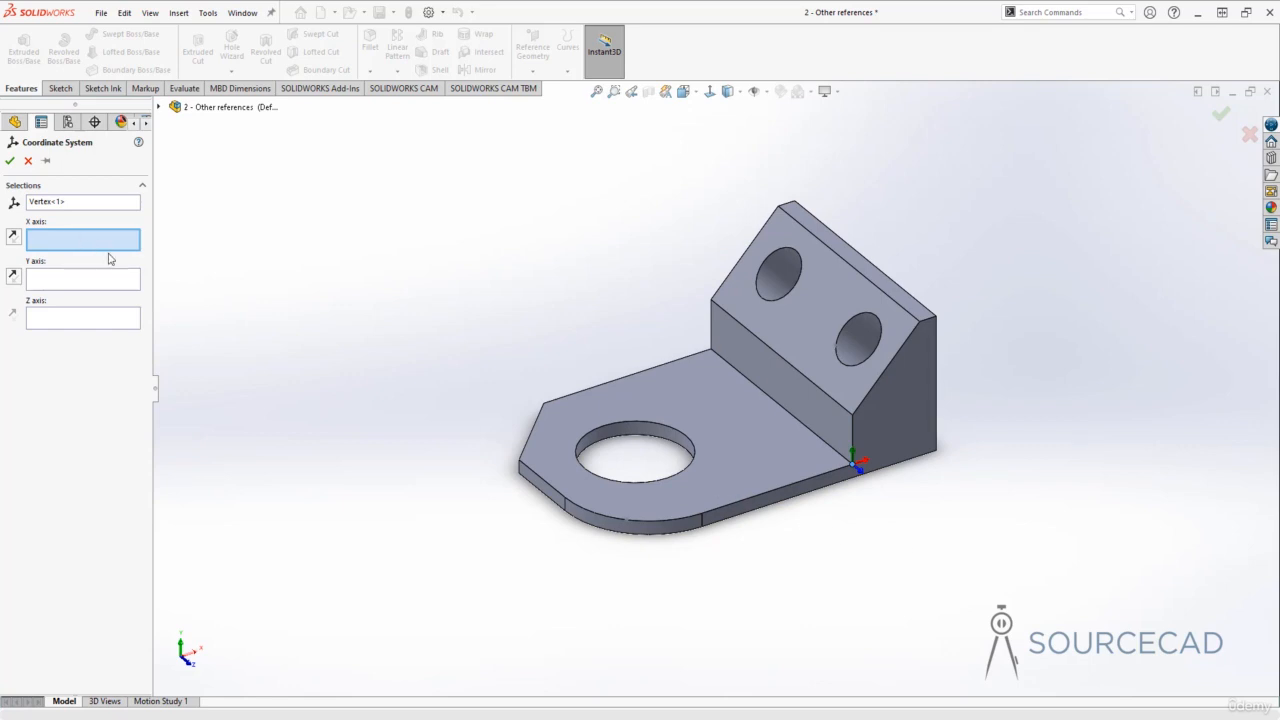
pyautogui.click(830, 480)
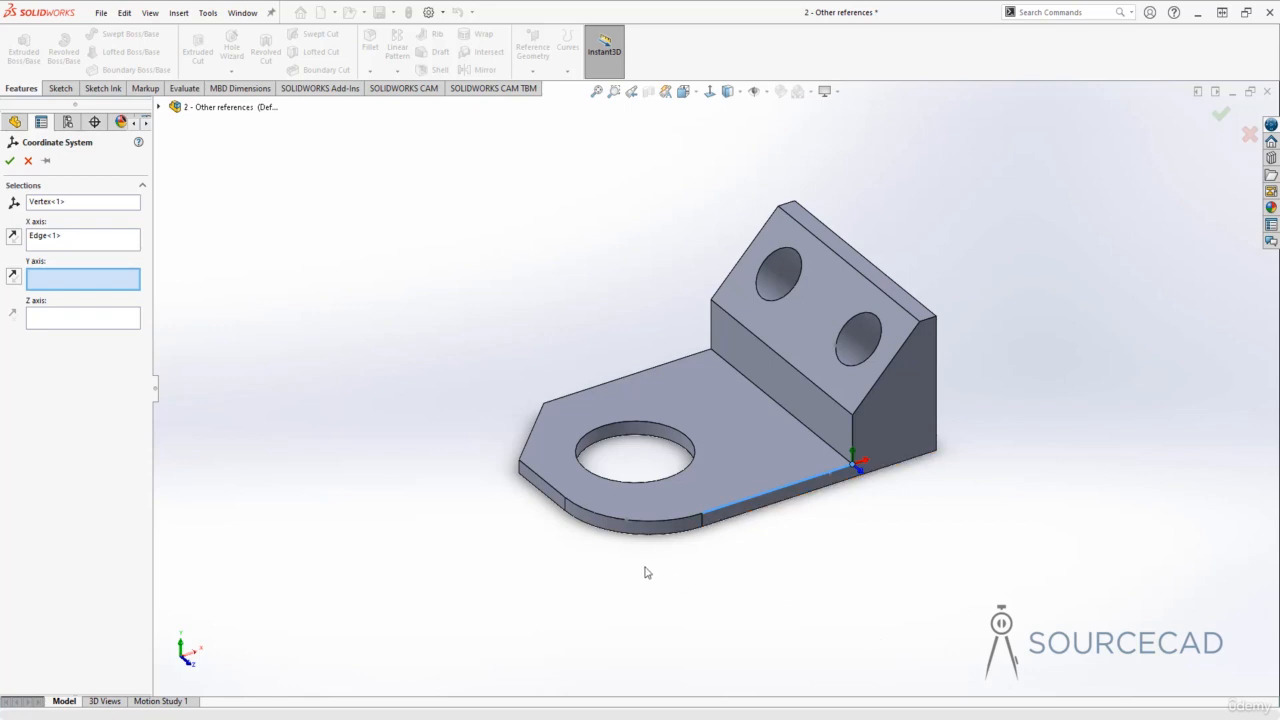
pyautogui.click(816, 440)
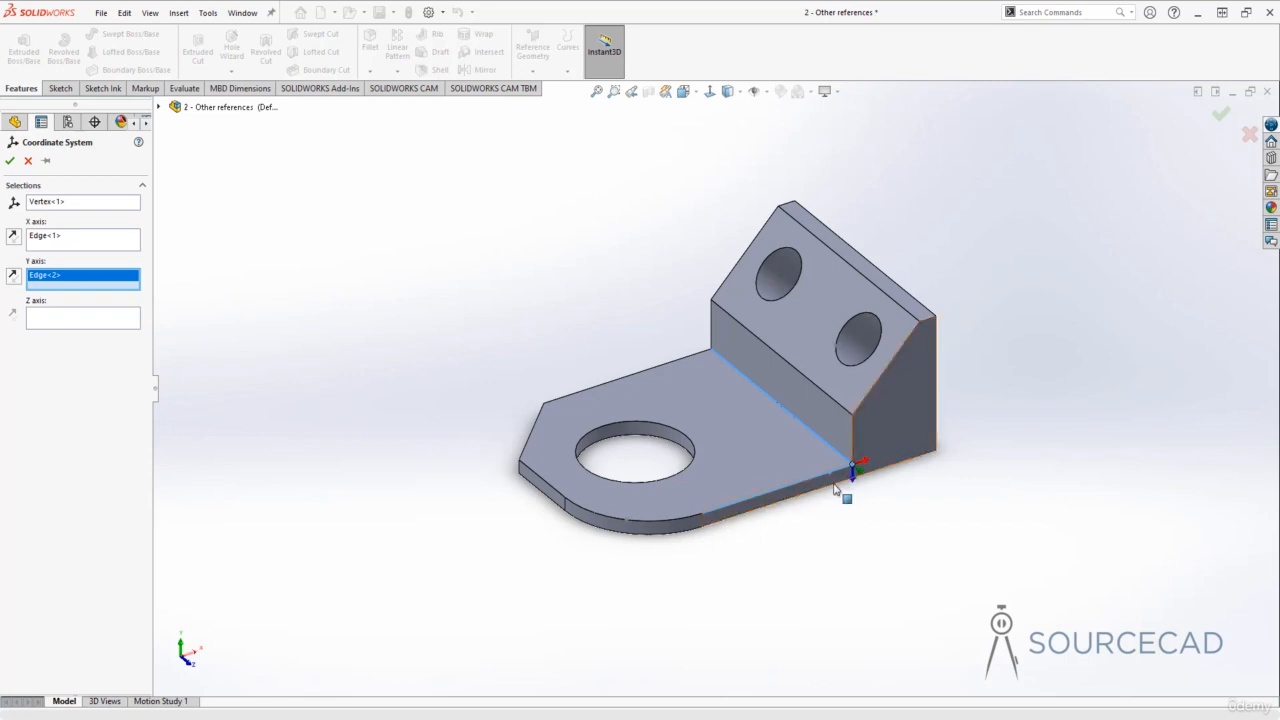
# Reverse the coordinate system's X axis so it points along the base plate away from the upright, and create it
pyautogui.click(14, 238)
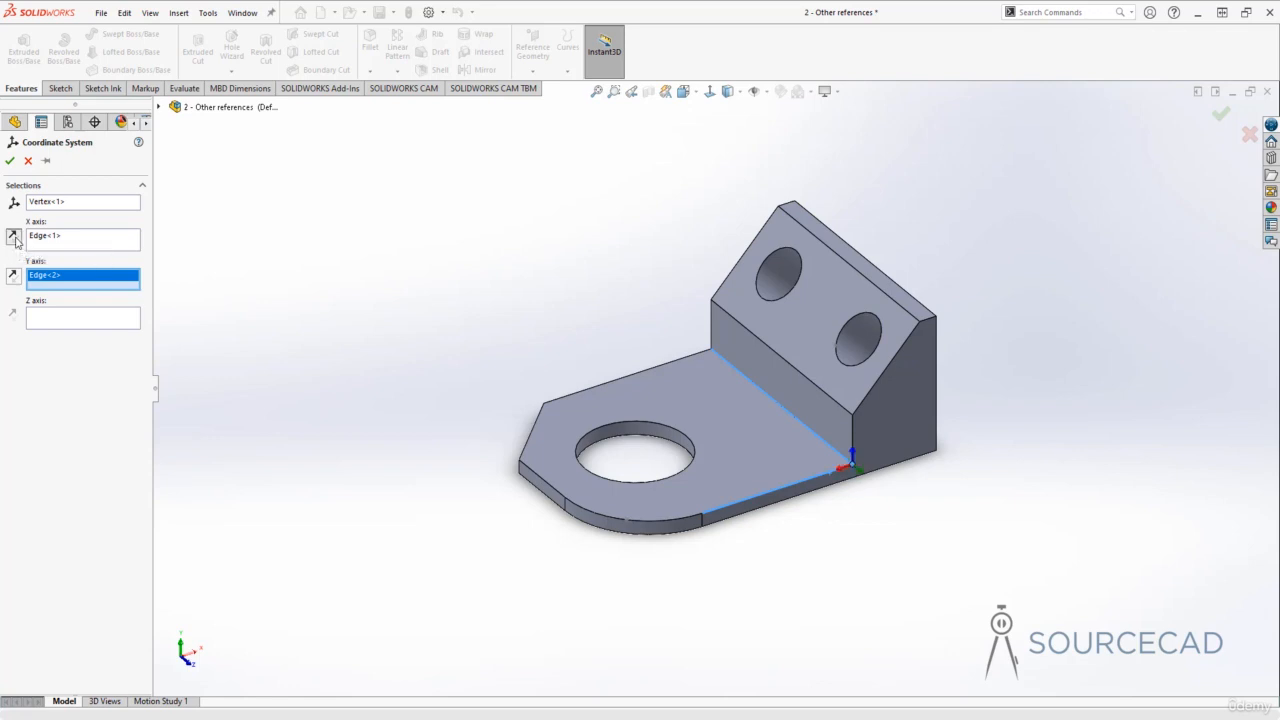
pyautogui.click(14, 278)
pyautogui.click(14, 276)
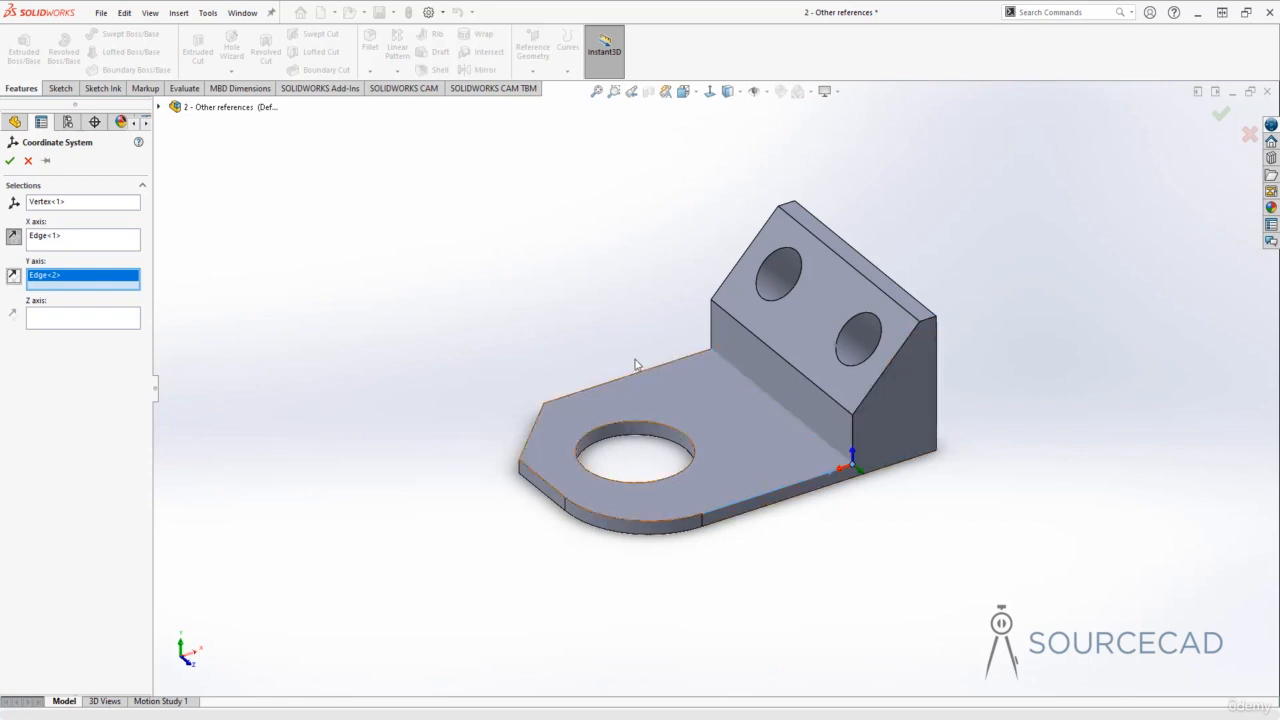
pyautogui.click(10, 162)
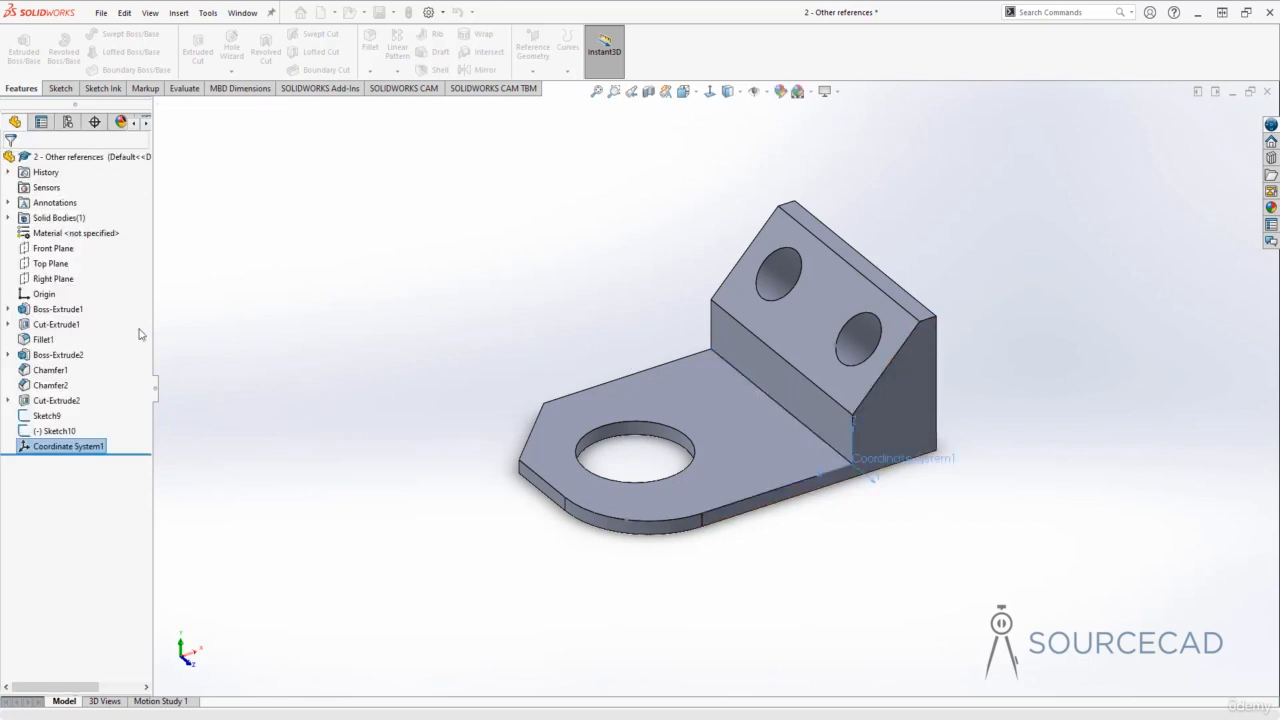
# Rename the new coordinate system "Sample part" in its feature properties
pyautogui.rightClick(98, 451)
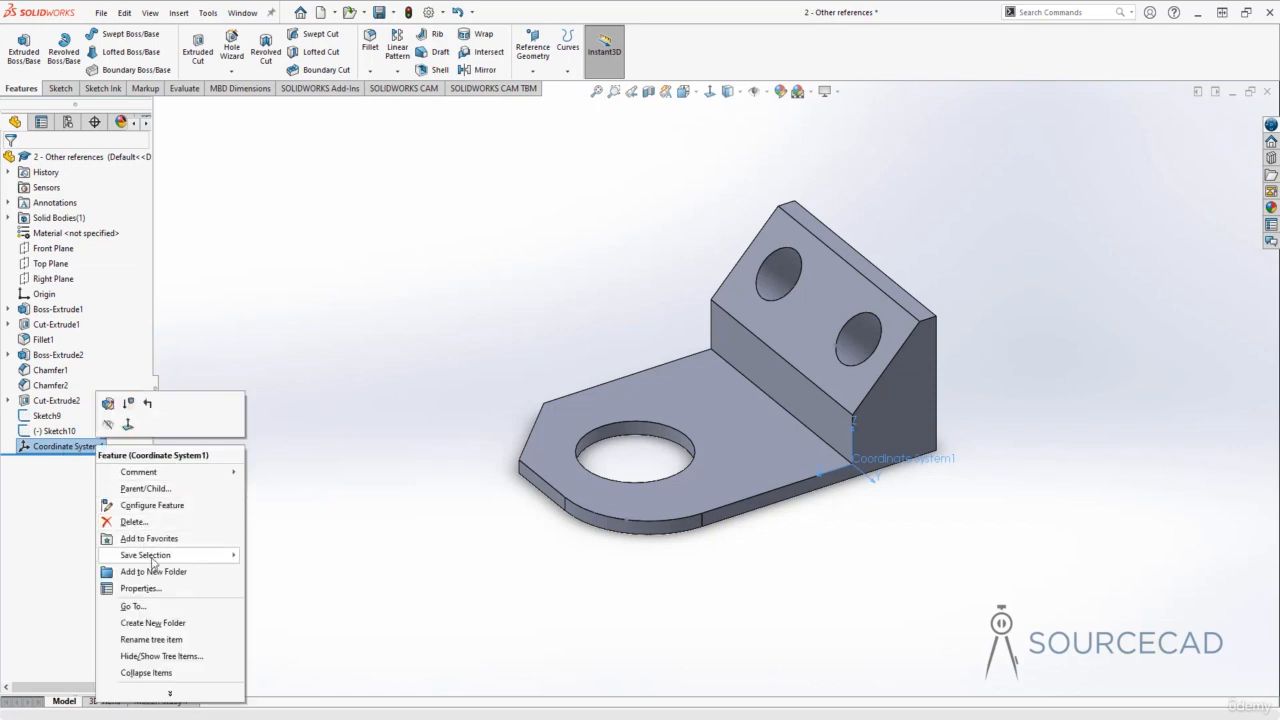
pyautogui.click(140, 588)
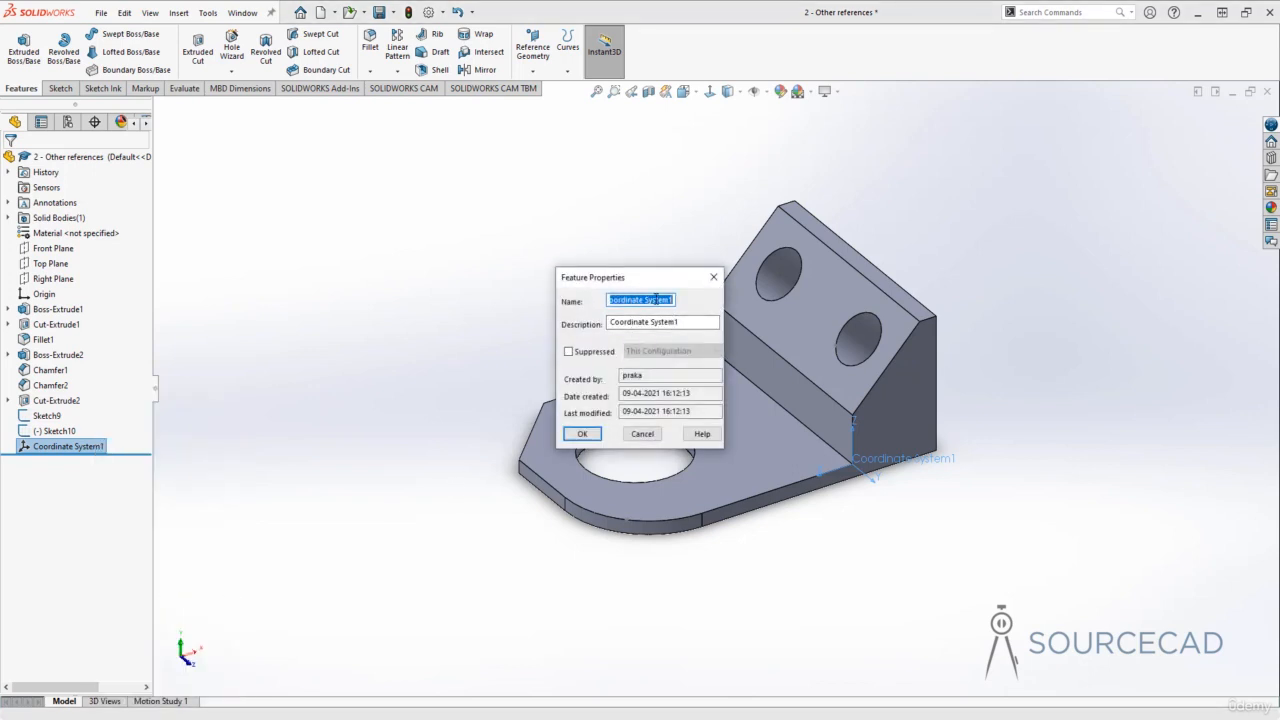
pyautogui.write('Sample part')
pyautogui.click(582, 433)
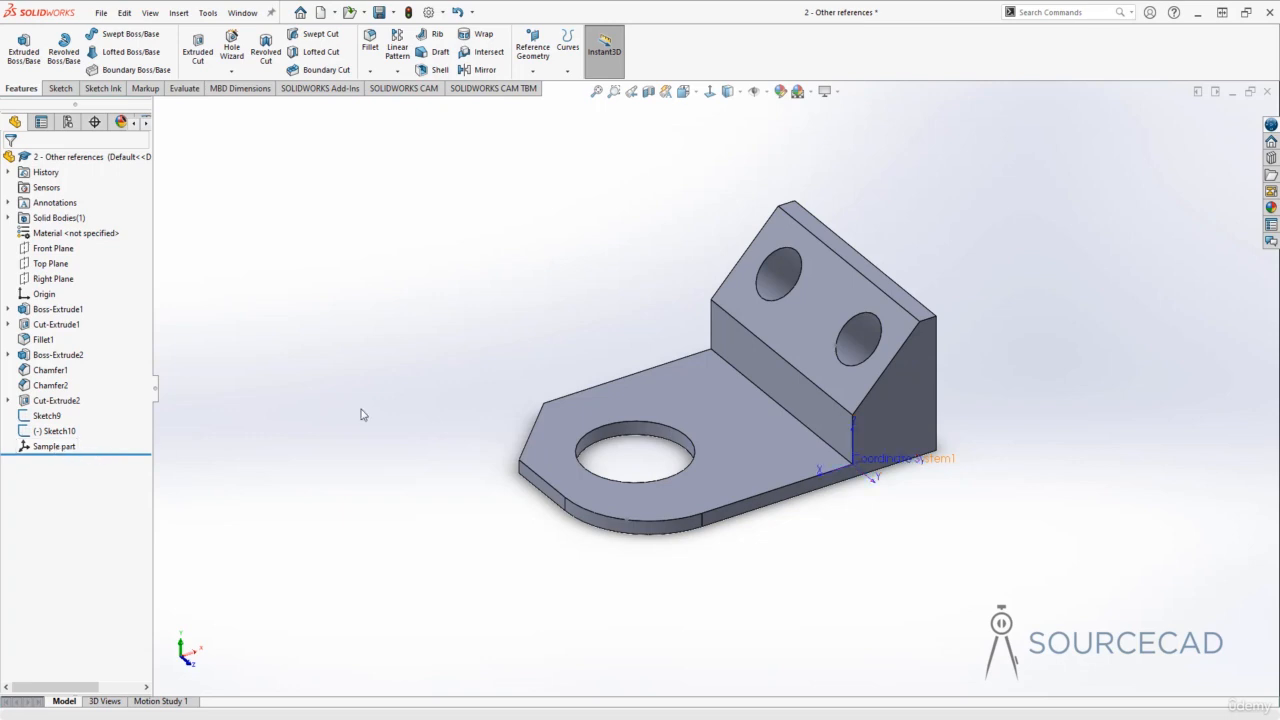
# Begin saving the part under a different format, choosing IGES (*.igs) as the file type
pyautogui.click(394, 12)
pyautogui.click(404, 48)
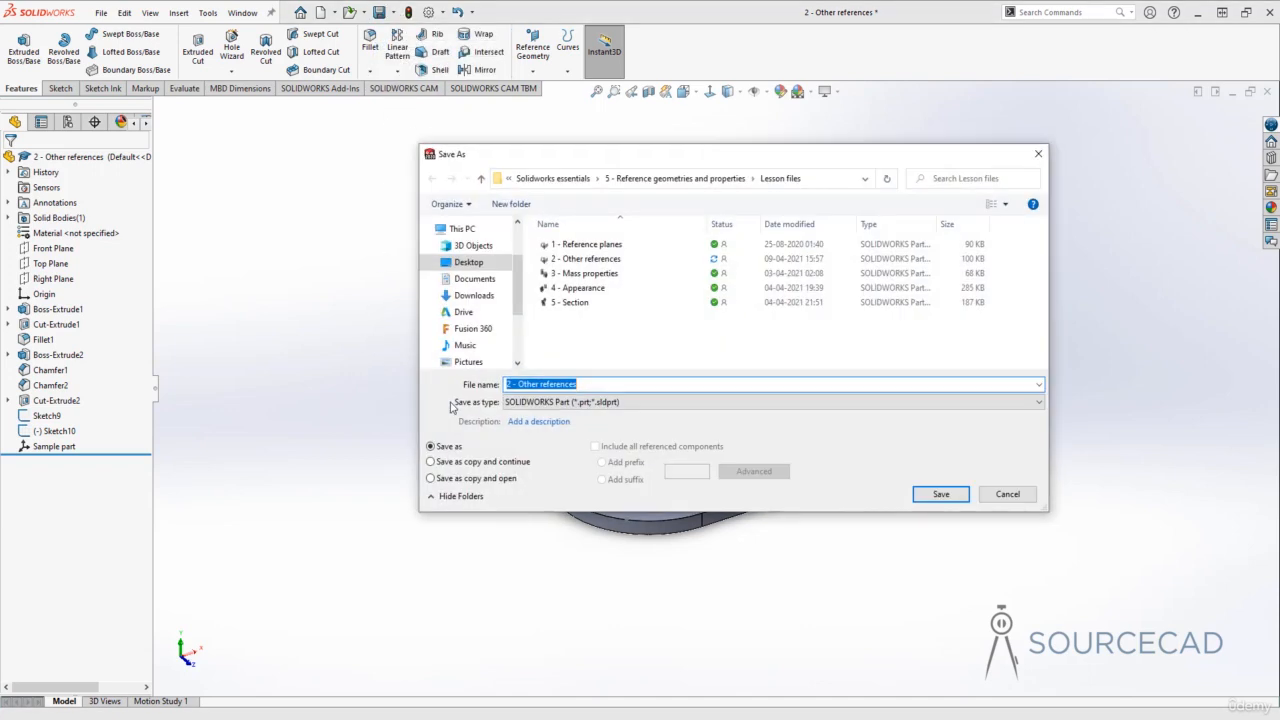
pyautogui.click(556, 402)
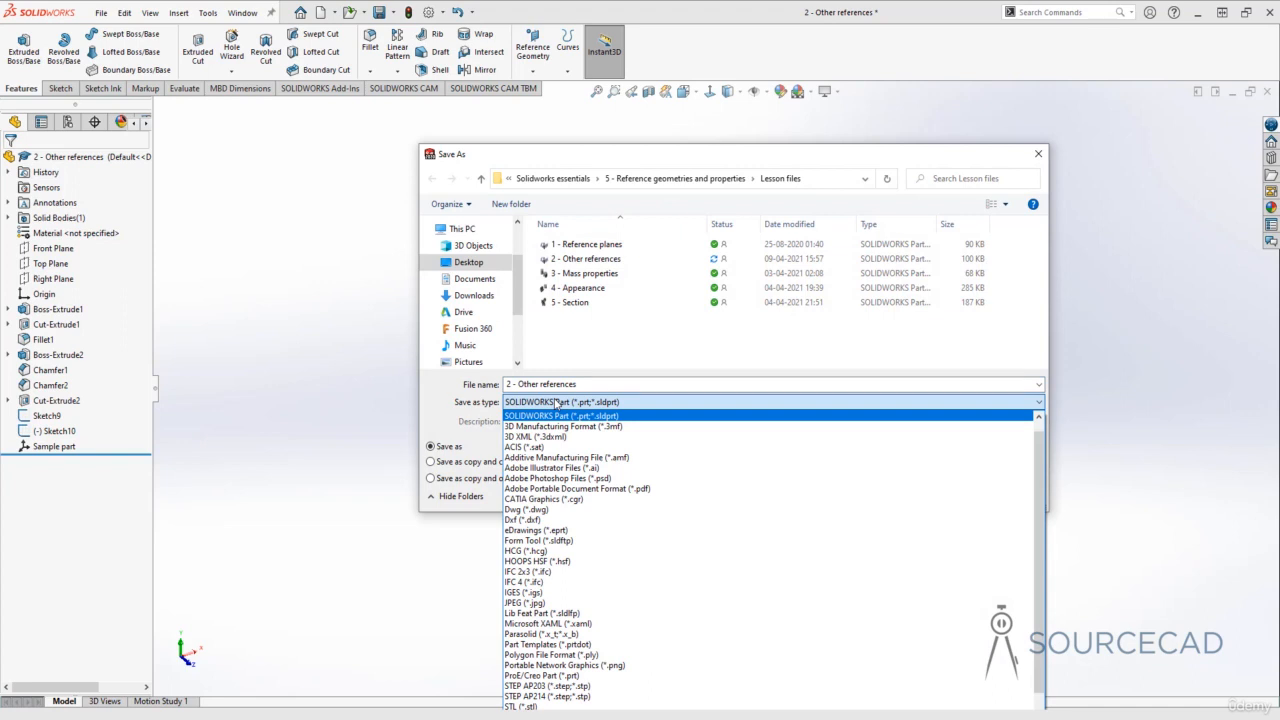
pyautogui.click(556, 592)
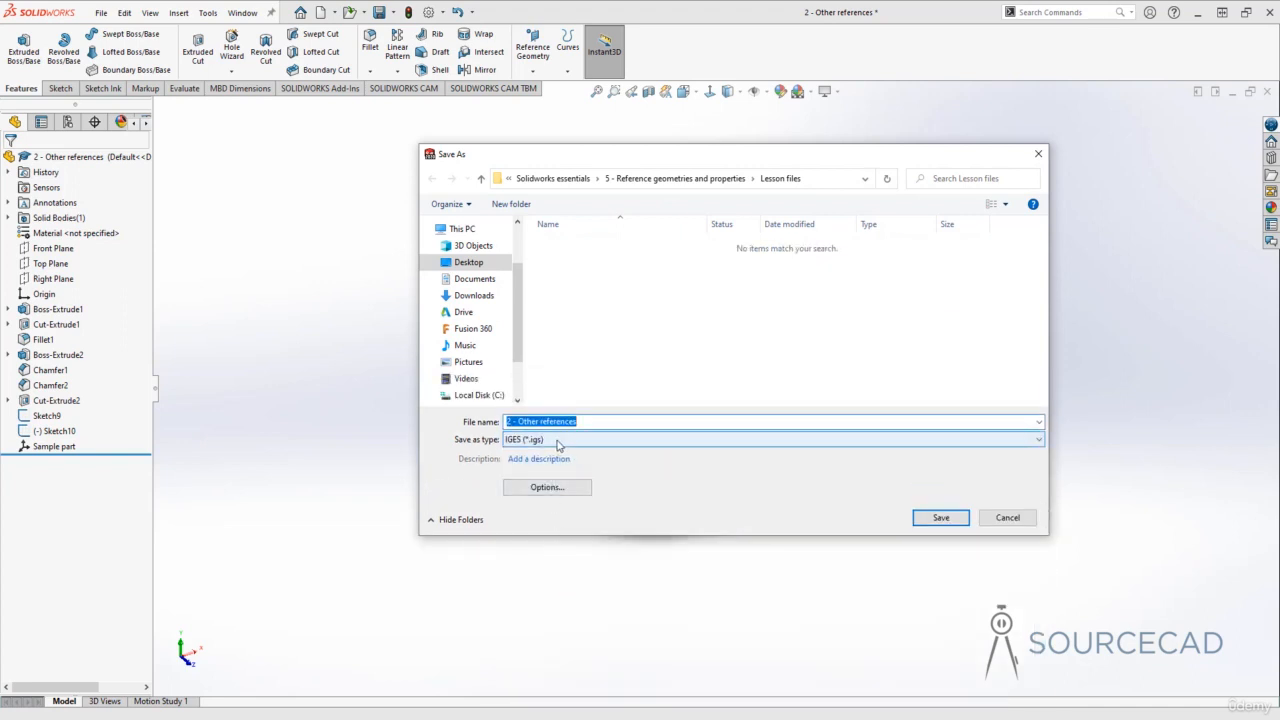
# Set the IGES export's output coordinate system to "Sample part" and save the file as "2 - Other references"
pyautogui.click(564, 487)
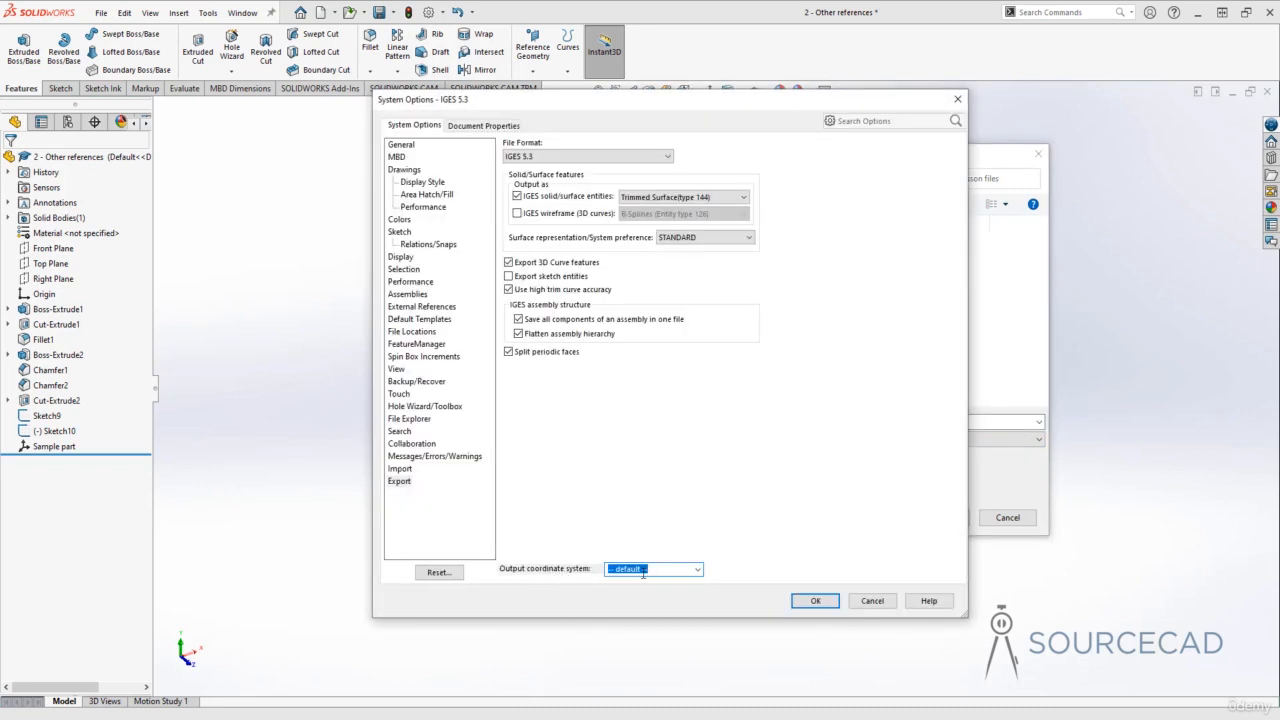
pyautogui.click(697, 569)
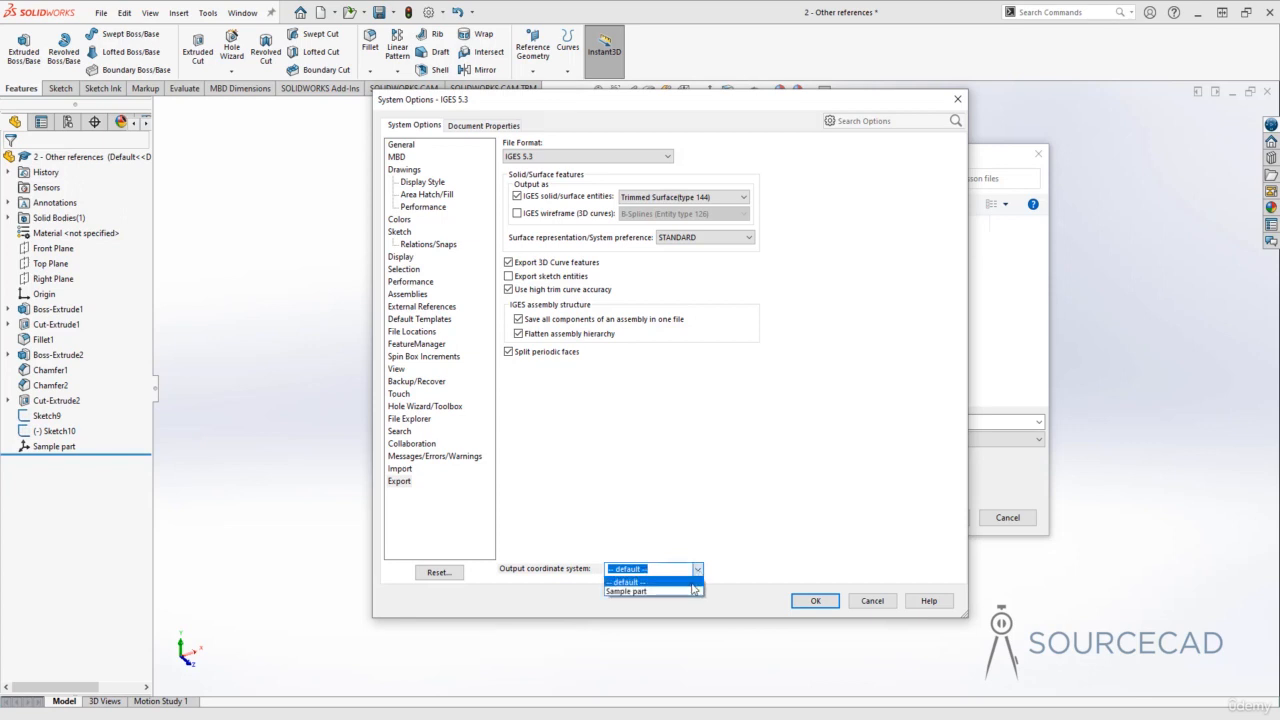
pyautogui.click(682, 592)
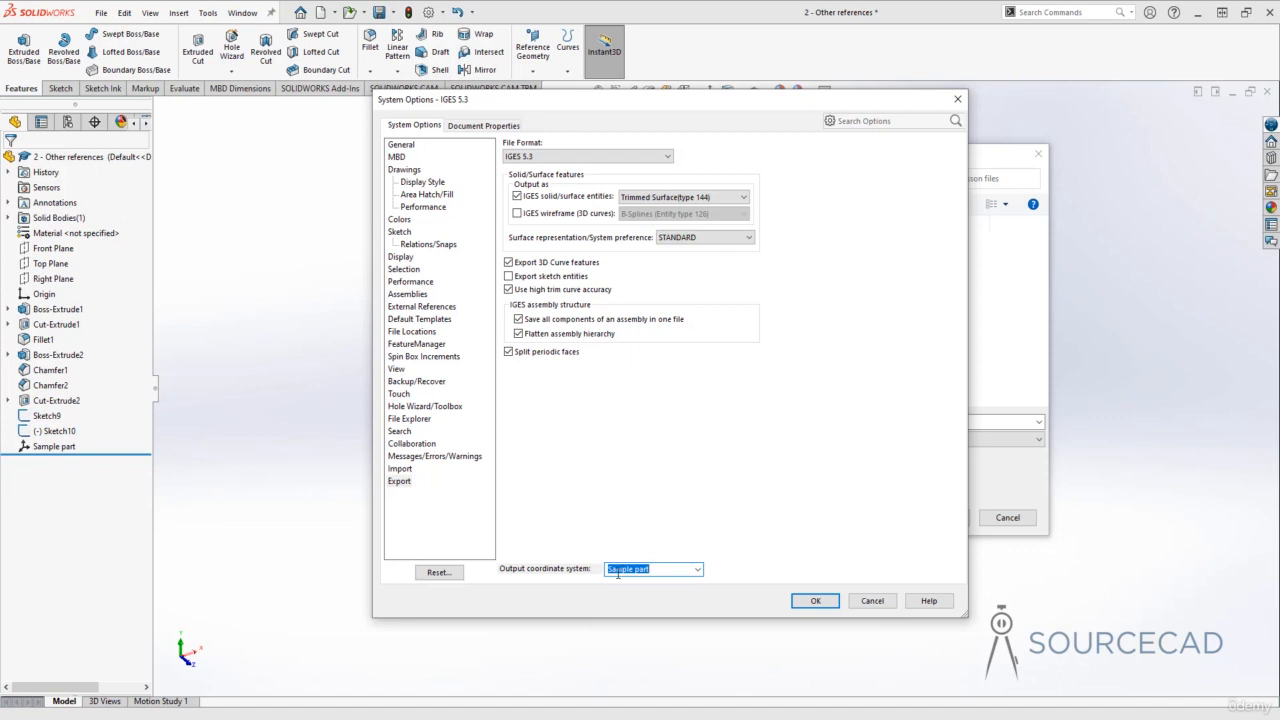
pyautogui.click(795, 602)
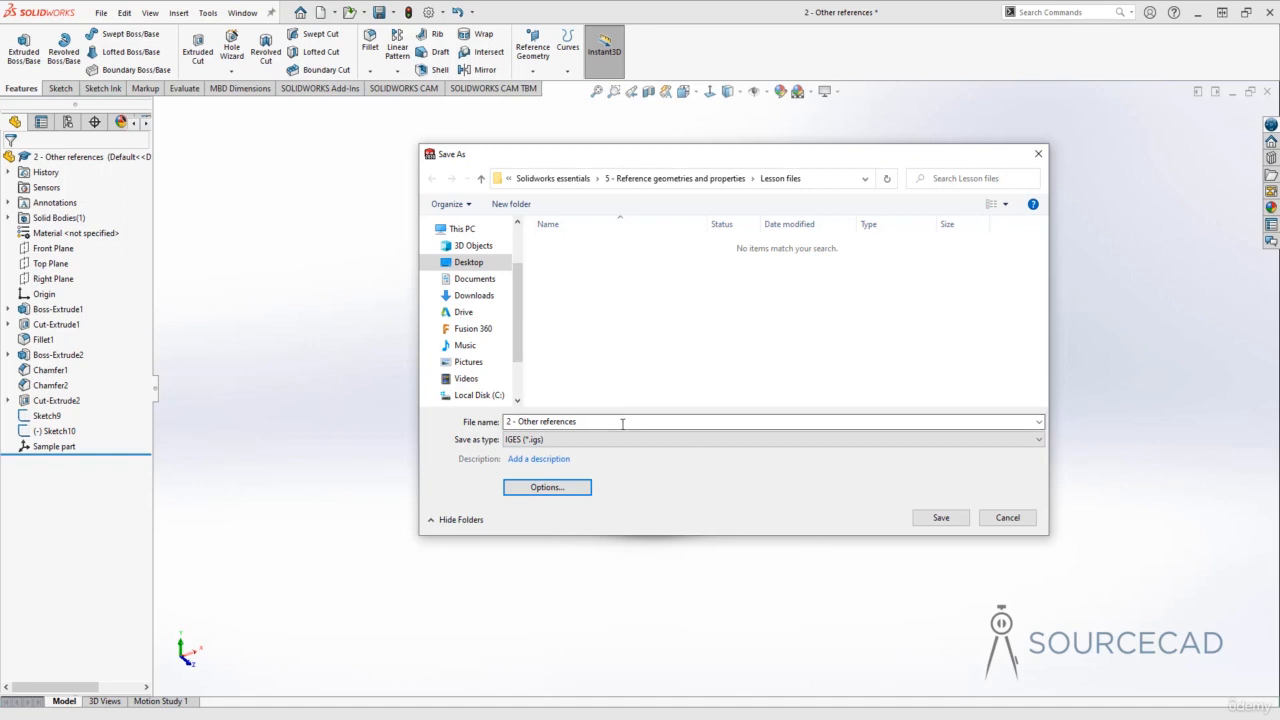
pyautogui.click(940, 521)
pyautogui.click(960, 521)
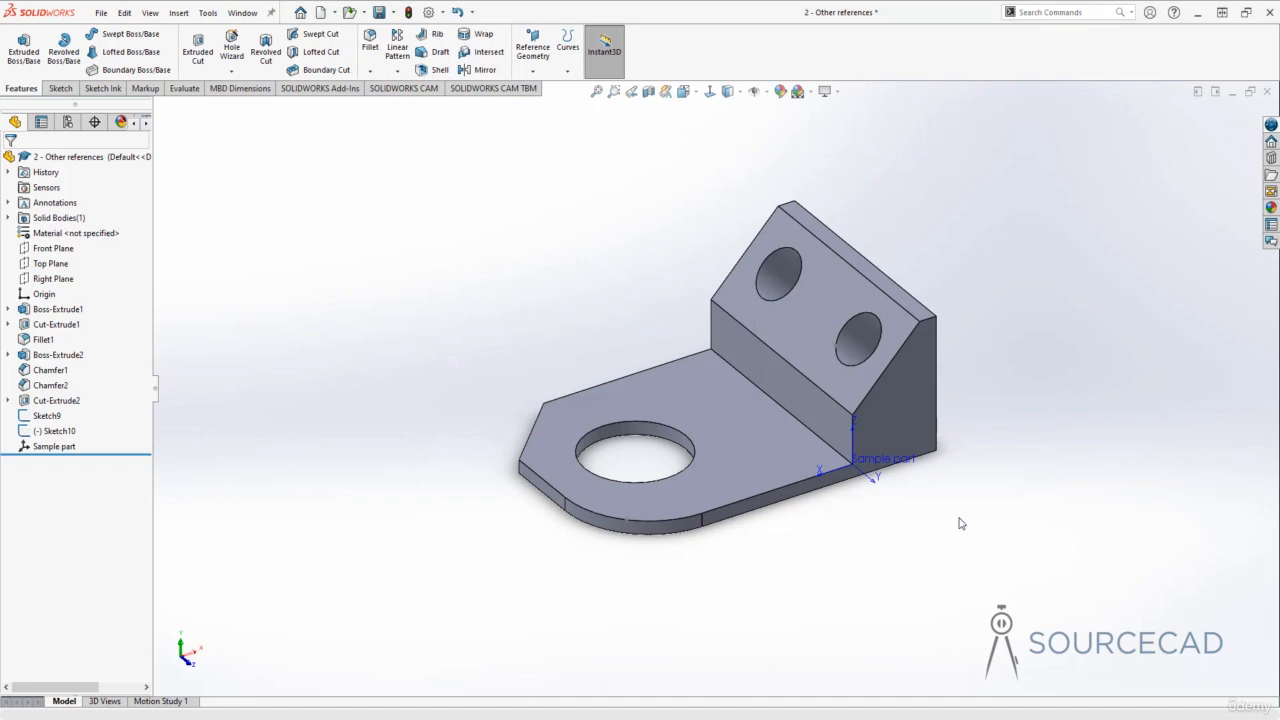